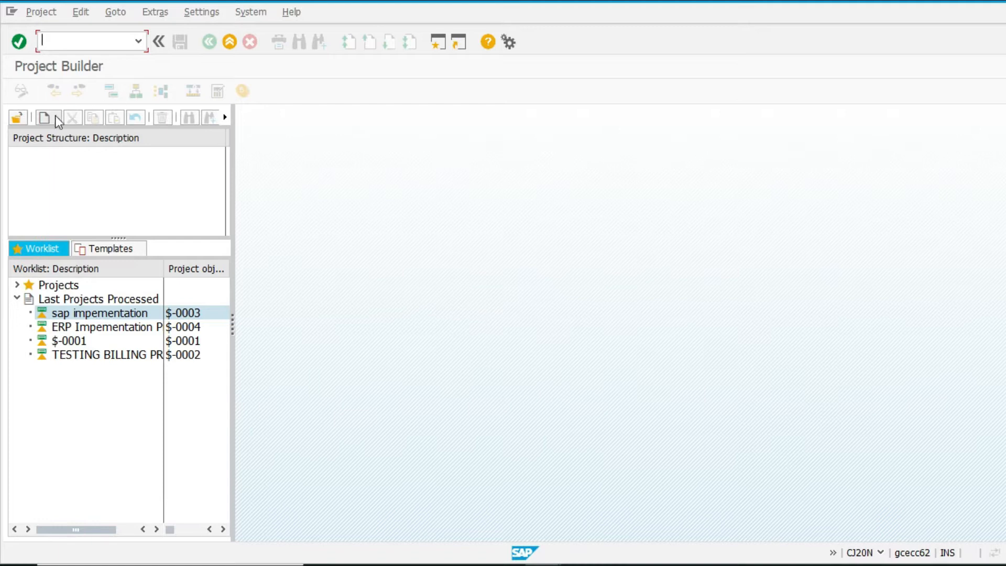
Step: Start a new project and assign it the next open project number, $-0005, searching from $-0004 to $-9999
click(69, 135)
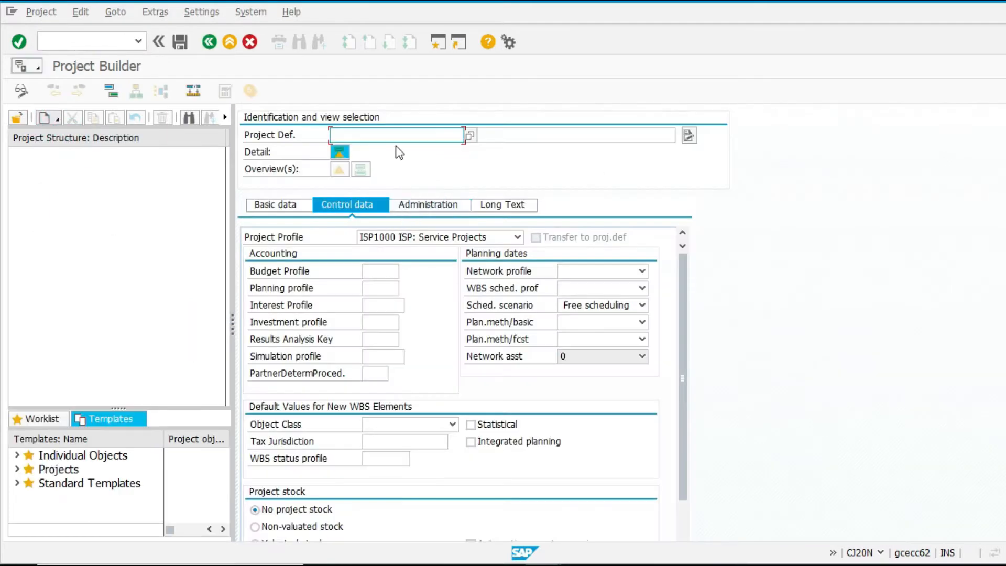
click(471, 135)
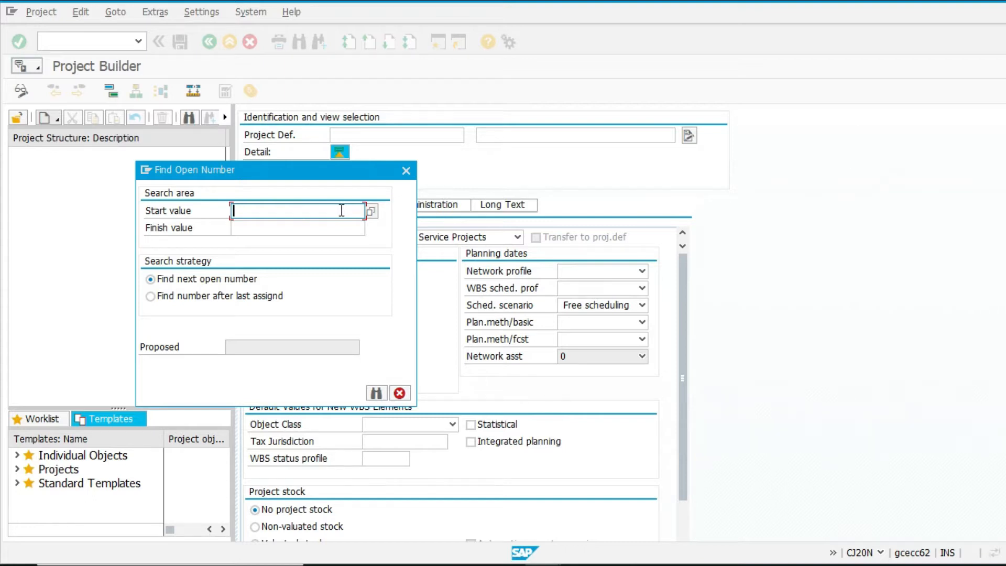
text($)
key(Down)
key(Return)
click(369, 393)
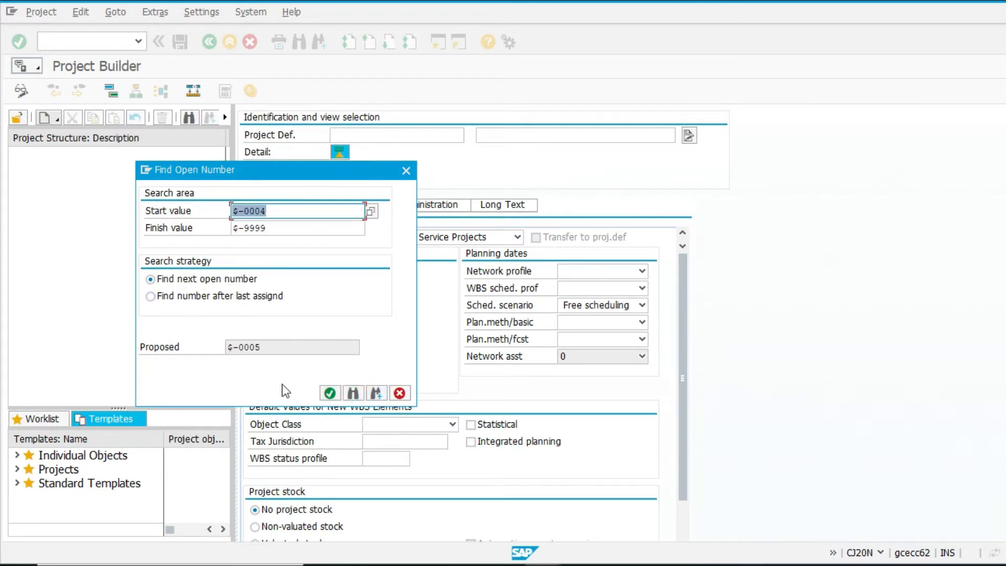
click(329, 393)
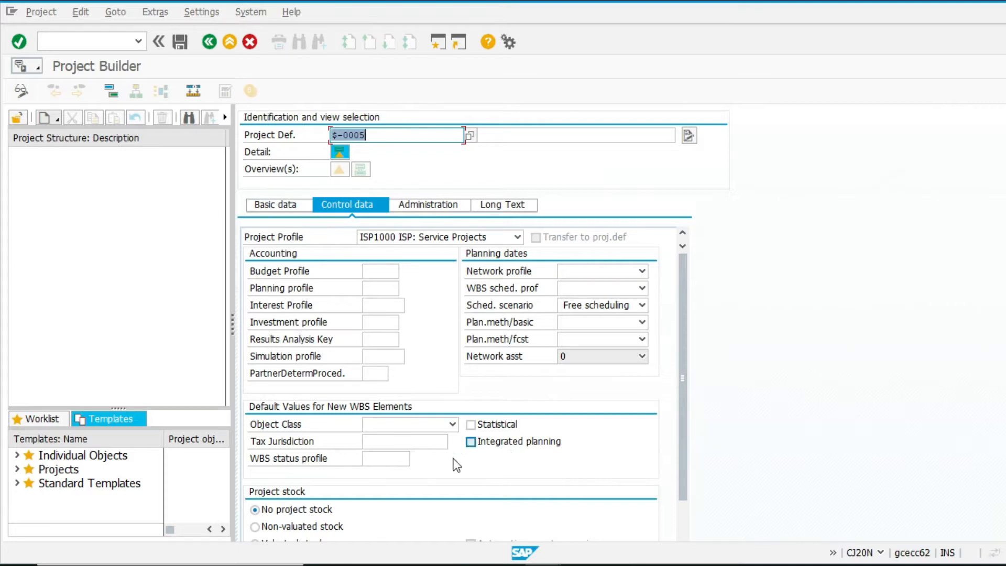
Step: Enter "SAP IMPEMENTATION" as the project definition's description and confirm it
click(398, 459)
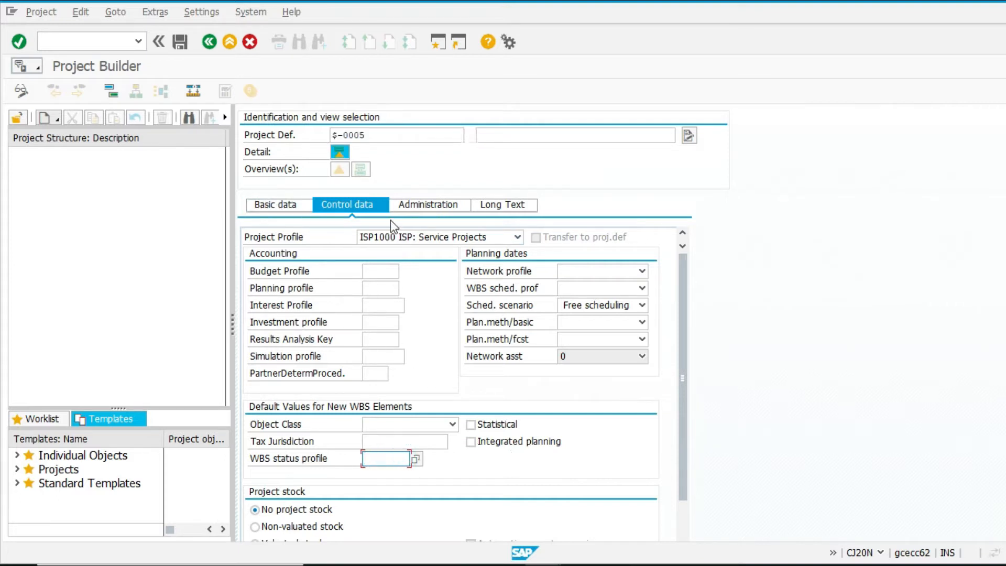
click(404, 168)
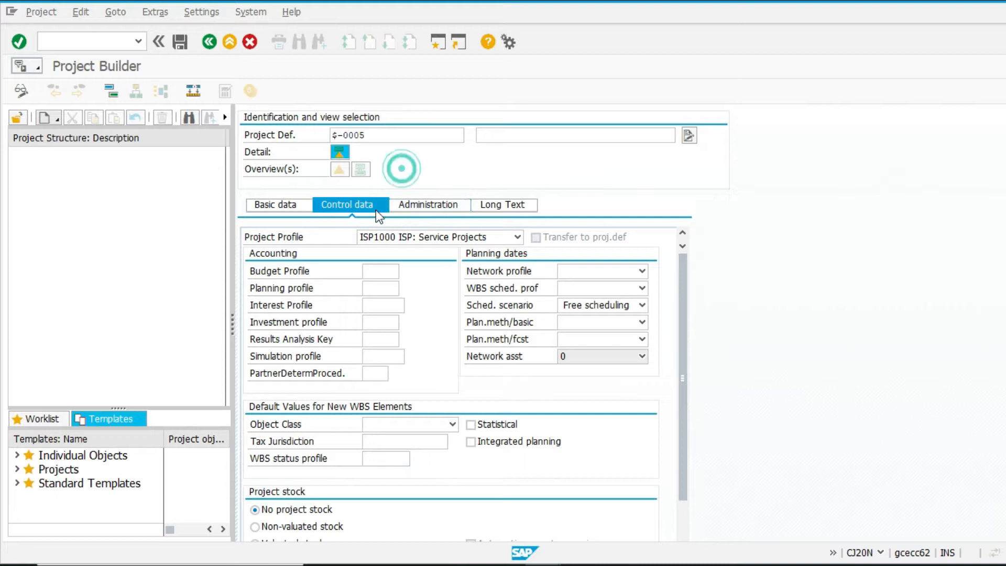
click(500, 135)
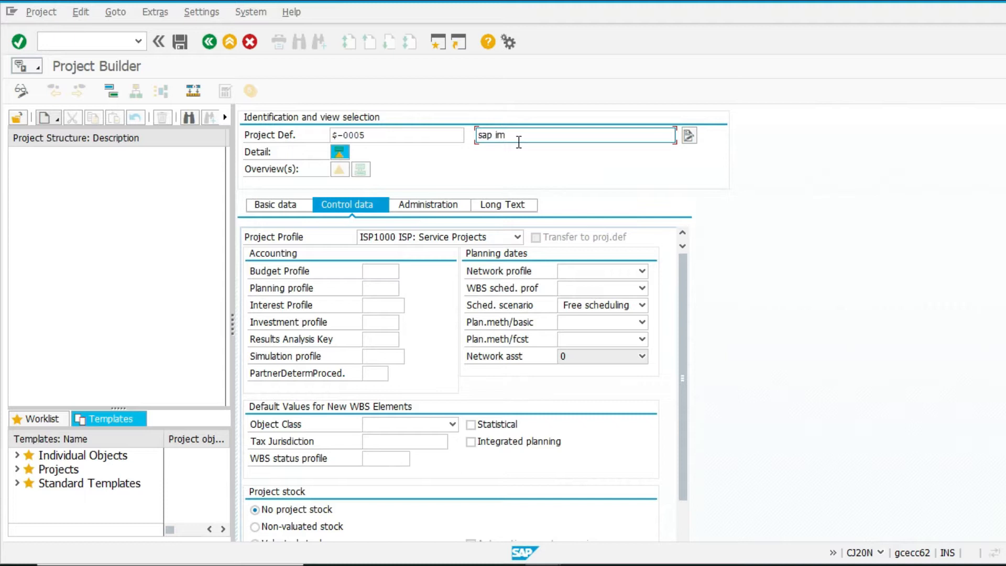
text(sa)
key(BackSpace)
key(BackSpace)
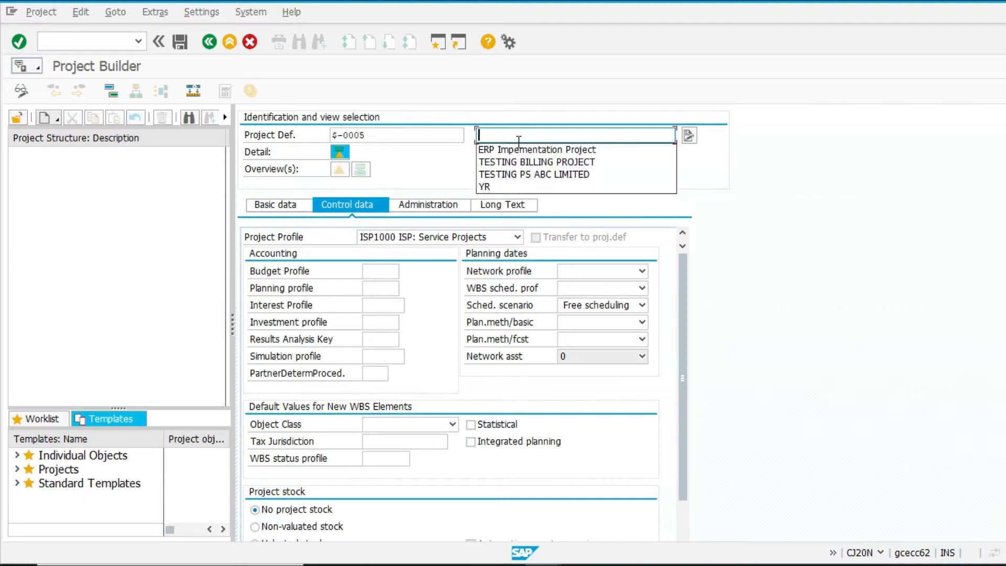
text(SAP IMPEMENTATIO)
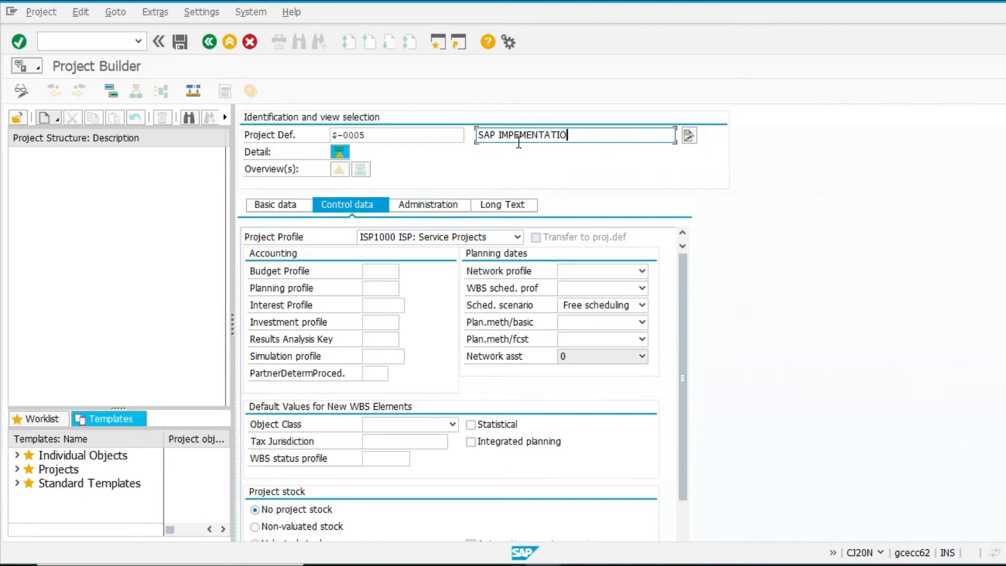
text(N)
key(Return)
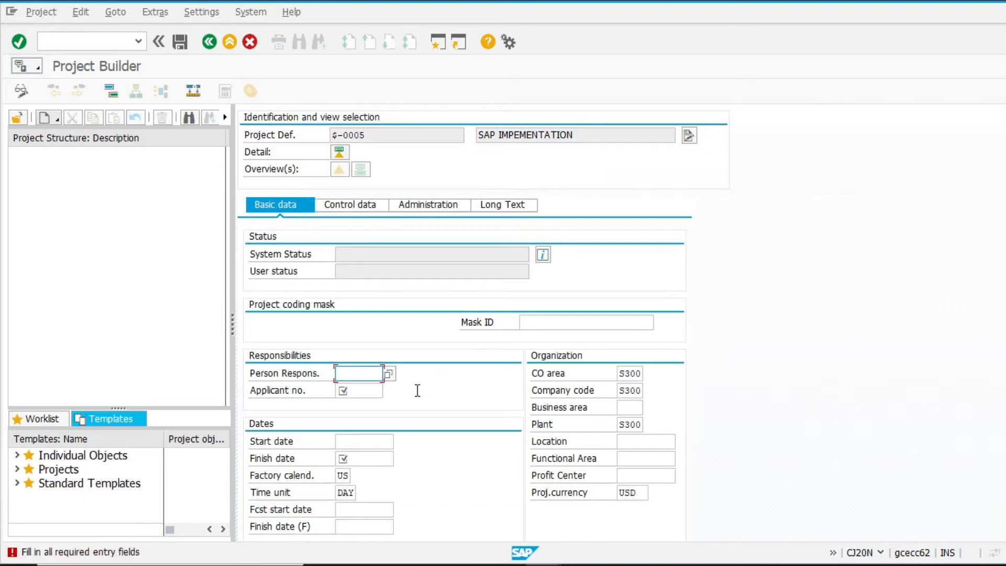
Step: Fill in the person responsible and applicant numbers and set the project's finish date to 31.03.2022
text(00000001)
key(Tab)
text(00000001)
key(Tab)
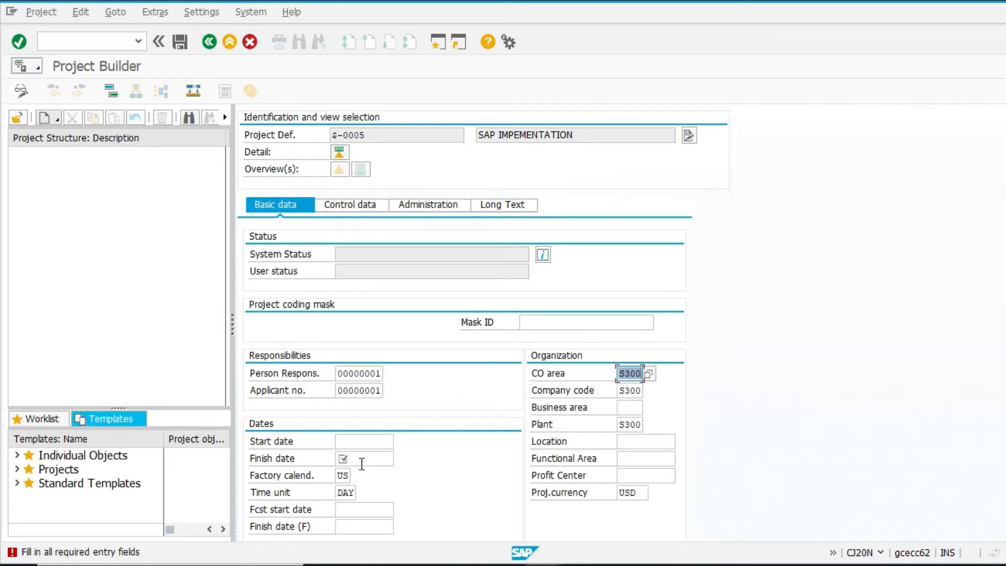
click(361, 460)
text(31)
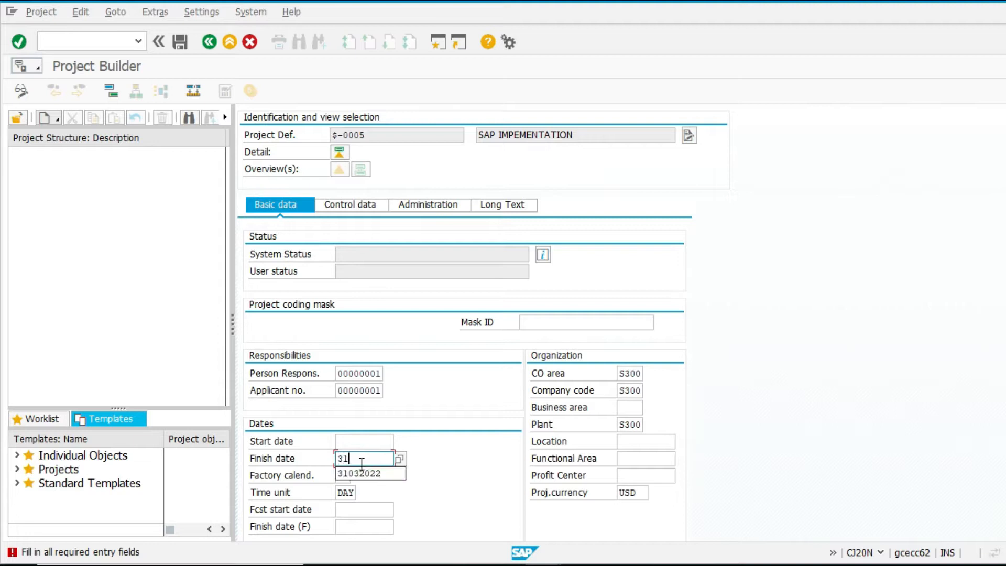
text(032022)
Step: Set the CO area, company code and plant to 1010 and the project currency to INR, and open the WBS element overview
double_click(620, 372)
text(1010)
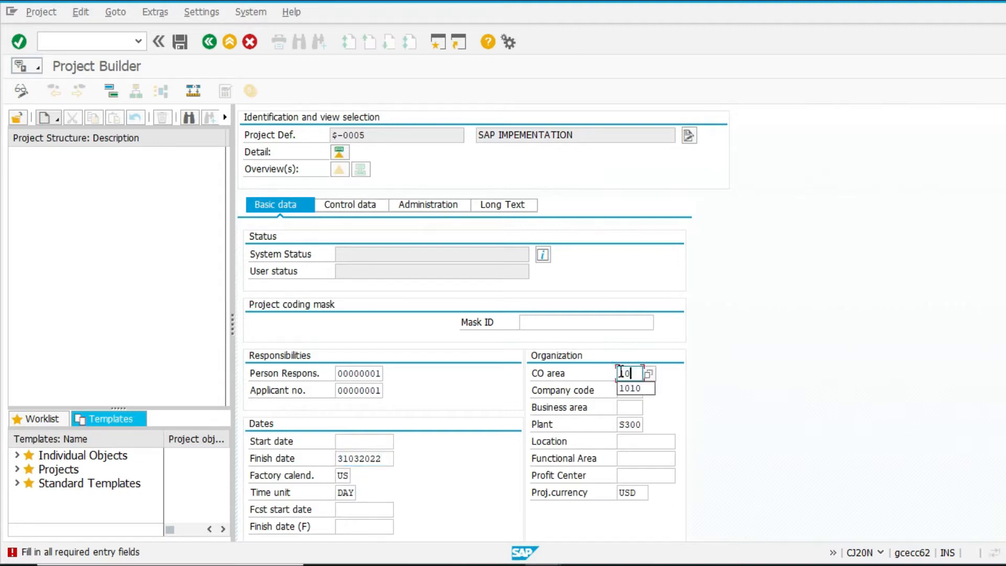
key(Tab)
text(1010)
key(Tab)
key(Tab)
text(1010)
key(Tab)
key(Tab)
key(Tab)
key(Tab)
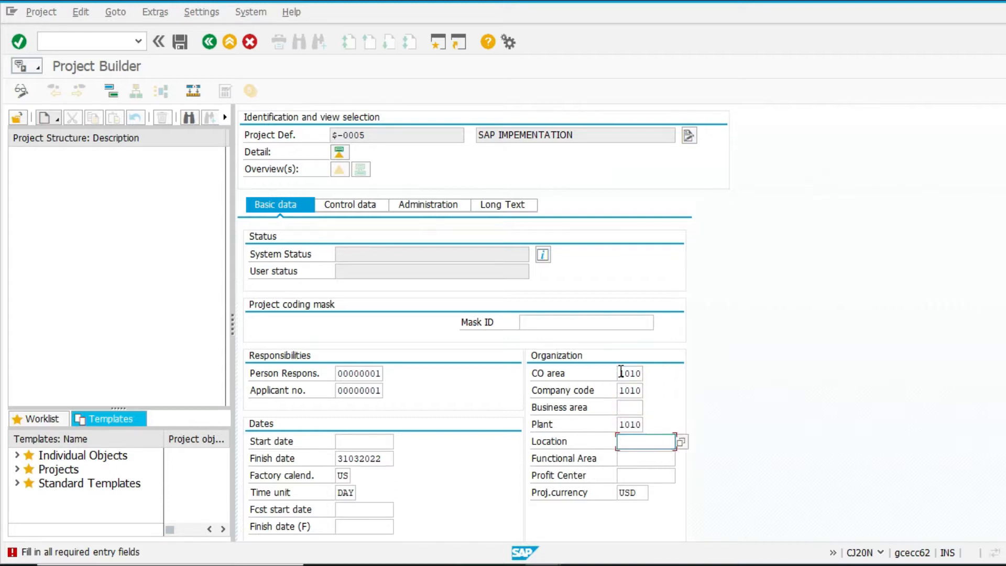
text(INR)
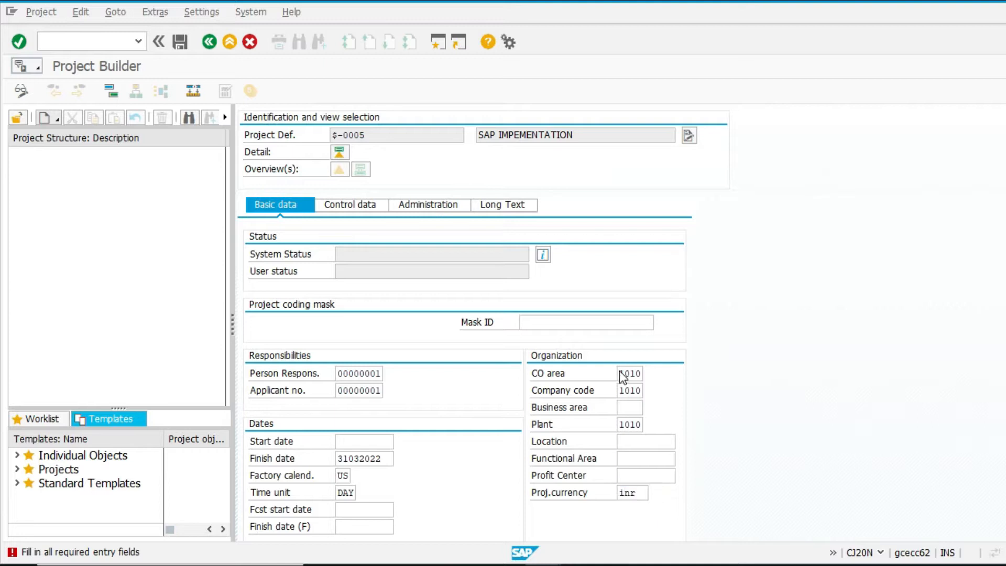
key(Return)
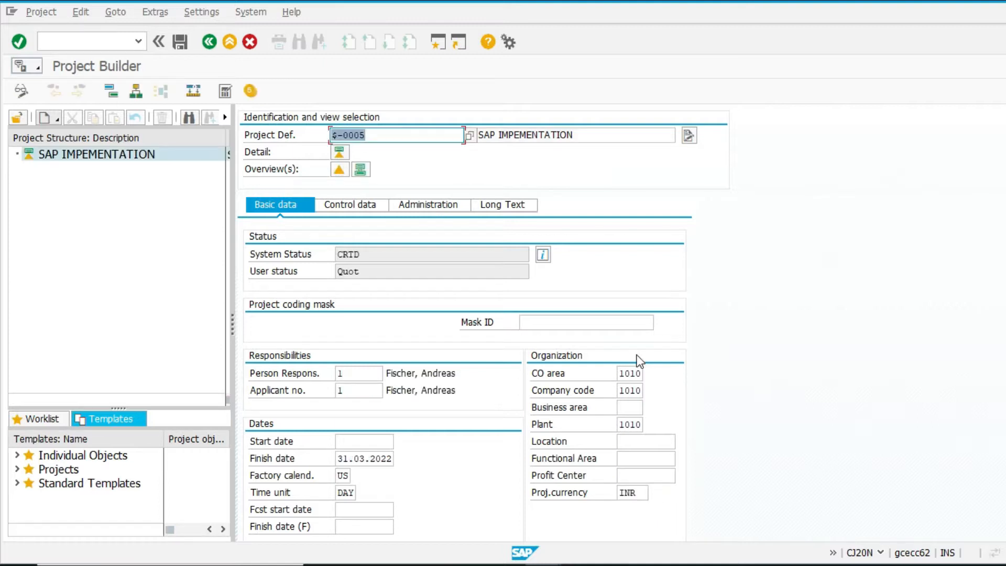
click(341, 170)
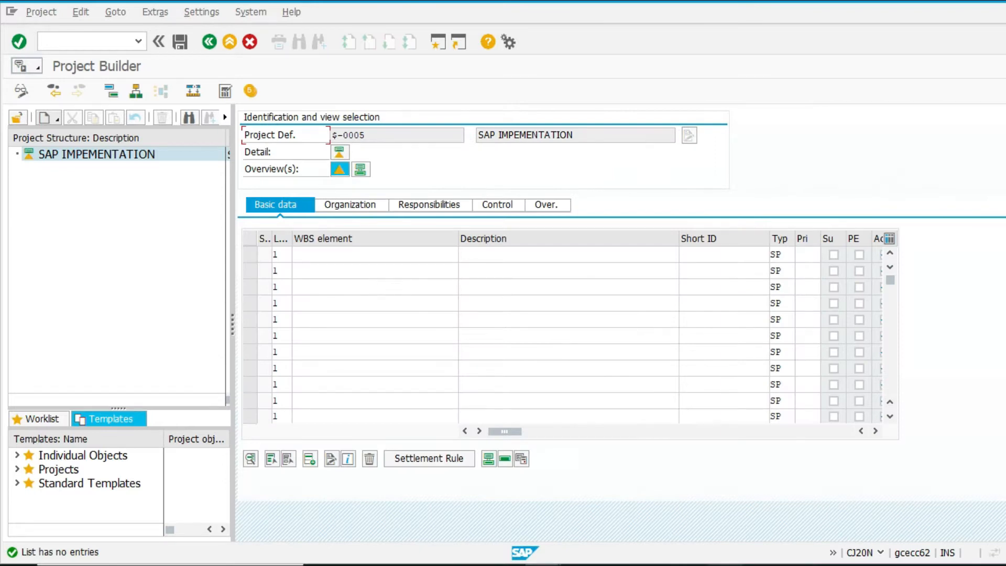
Step: Switch to the Book1 workbook in Excel and replace every $-0004 with $-0005 in column F
click(713, 524)
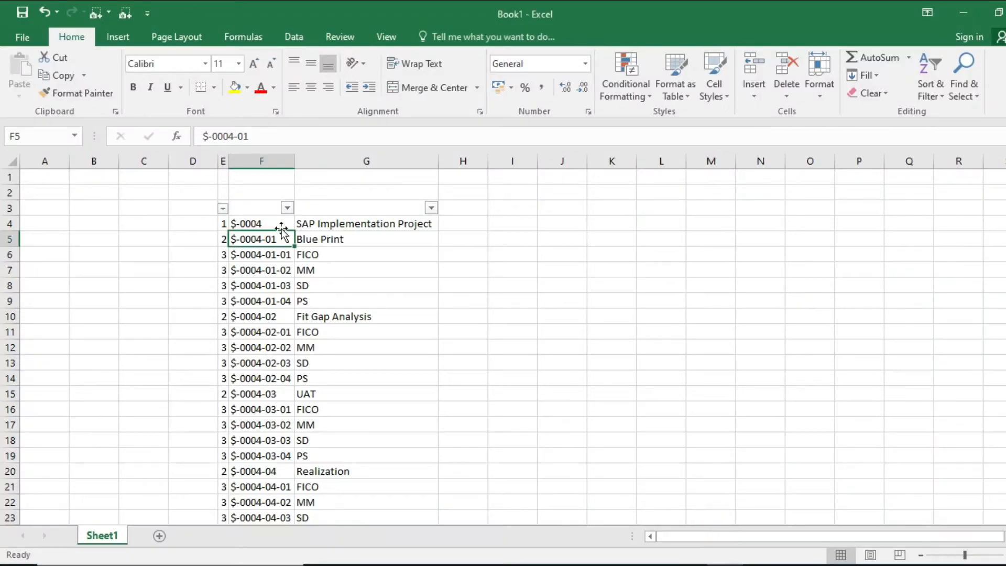
key(Up)
key(ctrl+space)
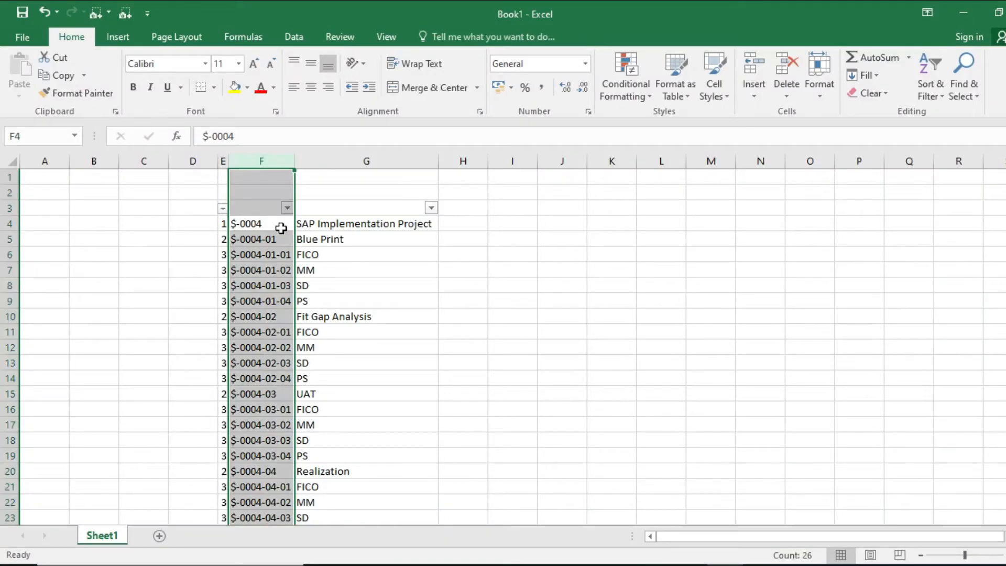
key(ctrl+f)
text(0004)
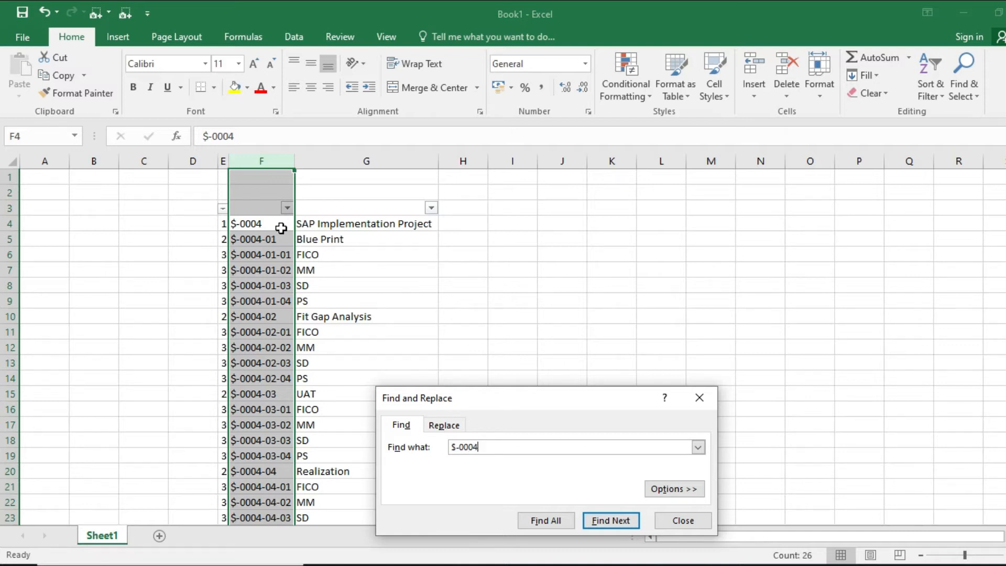
key(ctrl+h)
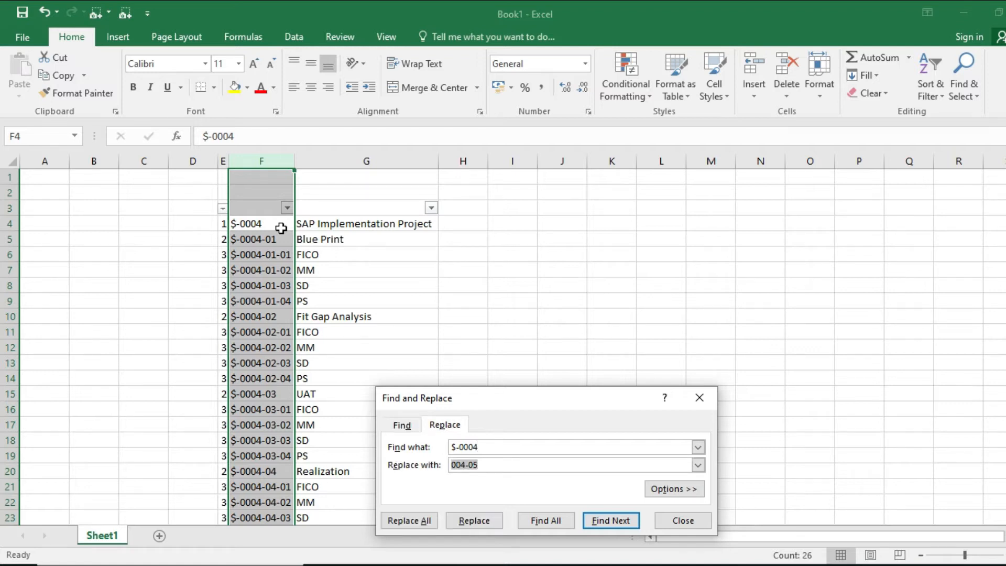
key(shift+Tab)
key(ctrl+c)
key(Tab)
key(ctrl+v)
text(5)
key(alt+a)
key(Return)
key(Escape)
click(281, 233)
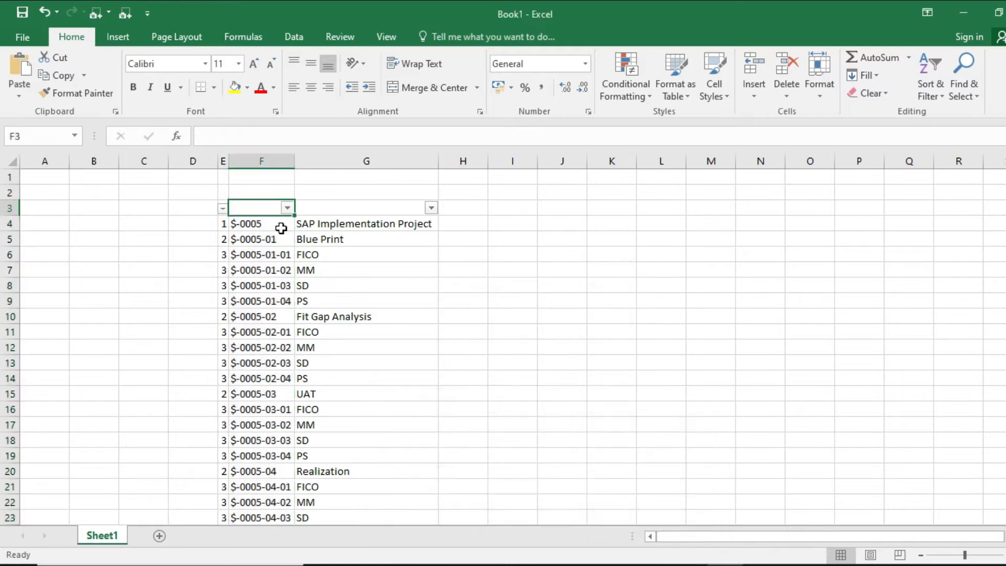
Step: Try to copy the WBS codes and descriptions in F4:G29 into SAP's WBS element table, starting at the first level cell
click(281, 228)
key(ctrl+shift+End)
key(ctrl+c)
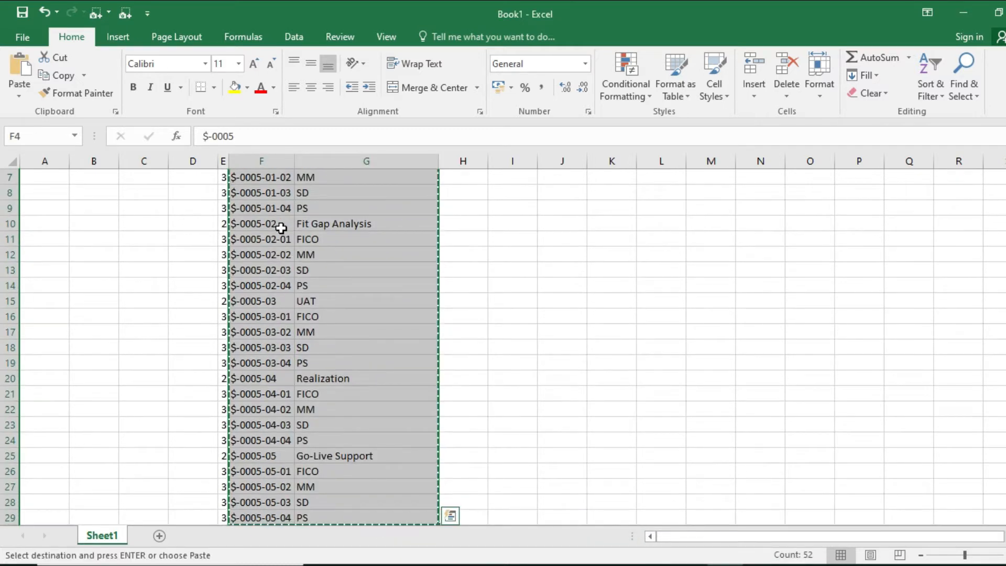
key(alt+Tab)
click(281, 253)
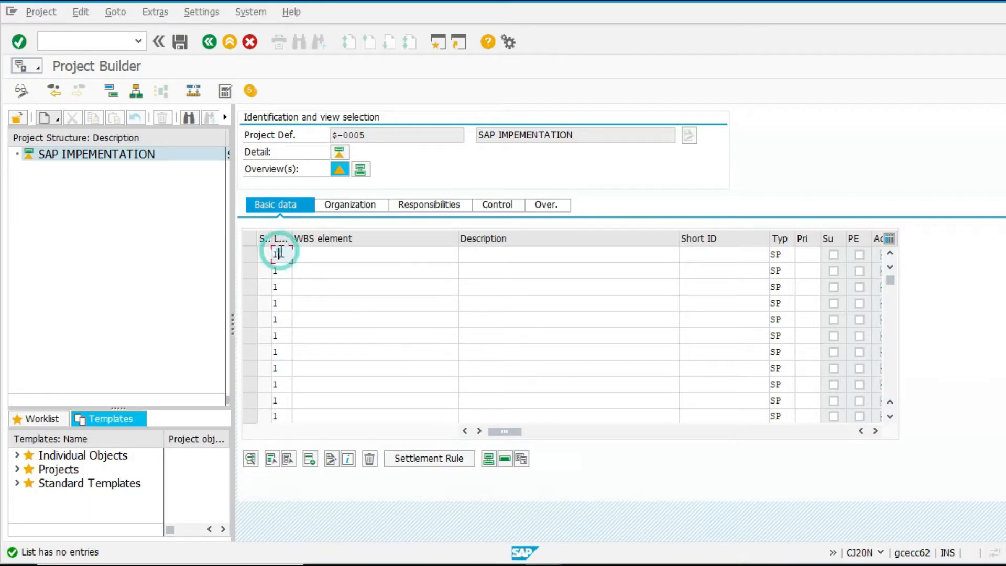
key(ctrl+v)
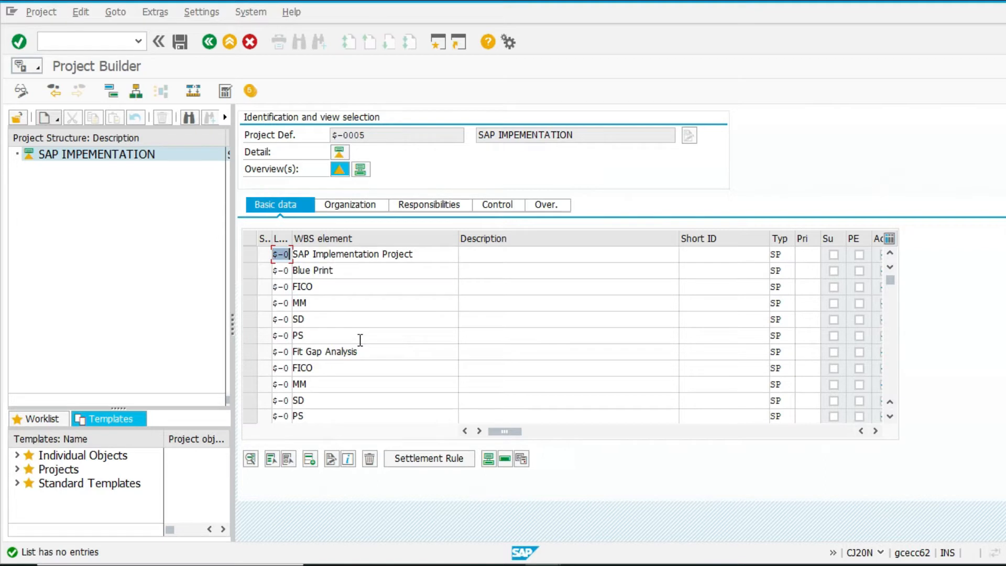
Step: Clear the pasted level and WBS element entries from the first two table rows
key(Delete)
key(Tab)
key(Delete)
key(Down)
key(Delete)
key(shift+End)
key(Delete)
key(shift+Tab)
key(Delete)
key(Tab)
key(Down)
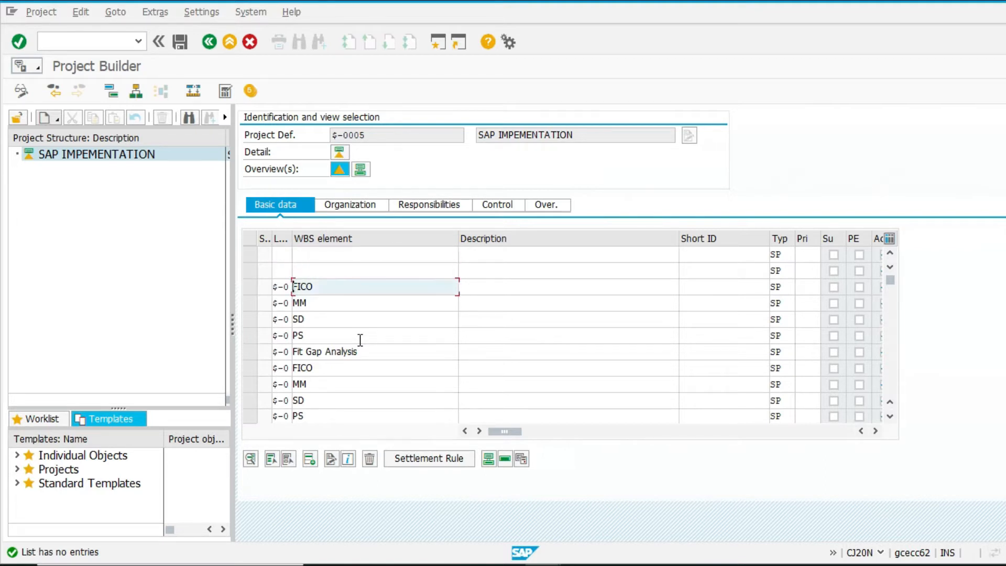
Step: Clear the pasted WBS element texts from the first FICO row through the second FICO row
click(328, 239)
key(Down)
key(Down)
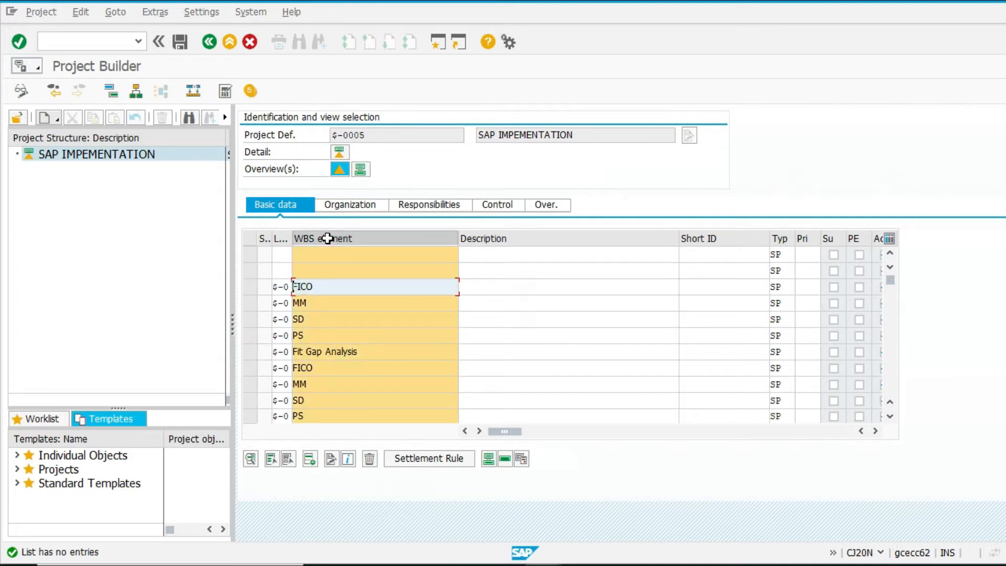
key(Delete)
key(Delete)
key(Delete)
key(Delete)
key(Down)
key(Delete)
key(Delete)
key(Down)
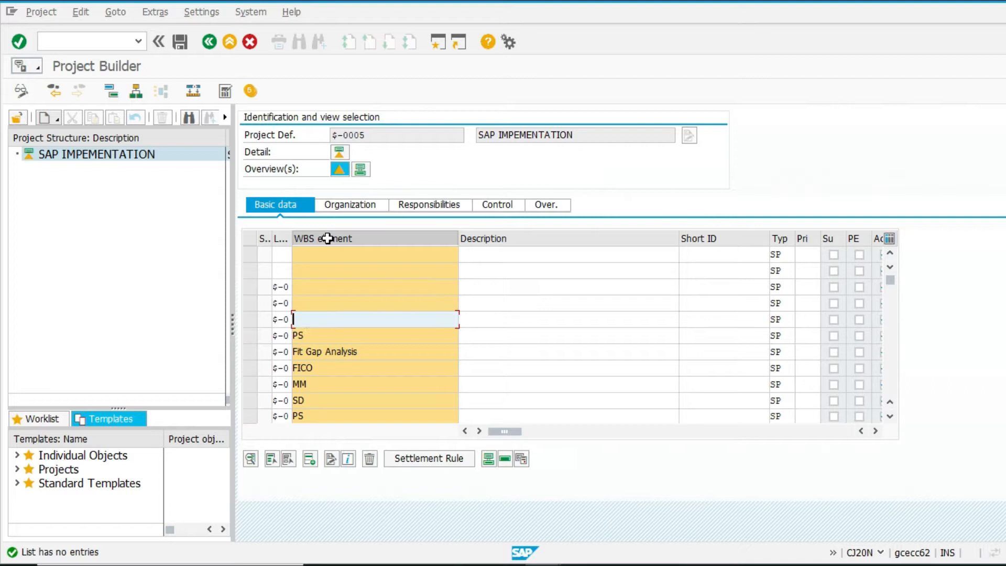
key(Down)
key(Delete)
key(Delete)
key(Down)
key(Delete)
key(Delete)
key(Delete)
key(Delete)
key(Delete)
key(Delete)
key(Delete)
key(Delete)
key(Delete)
key(Delete)
key(Delete)
key(Delete)
key(Delete)
key(Delete)
key(Delete)
key(Delete)
key(Down)
key(Delete)
key(Delete)
key(Delete)
key(Delete)
key(Down)
key(Return)
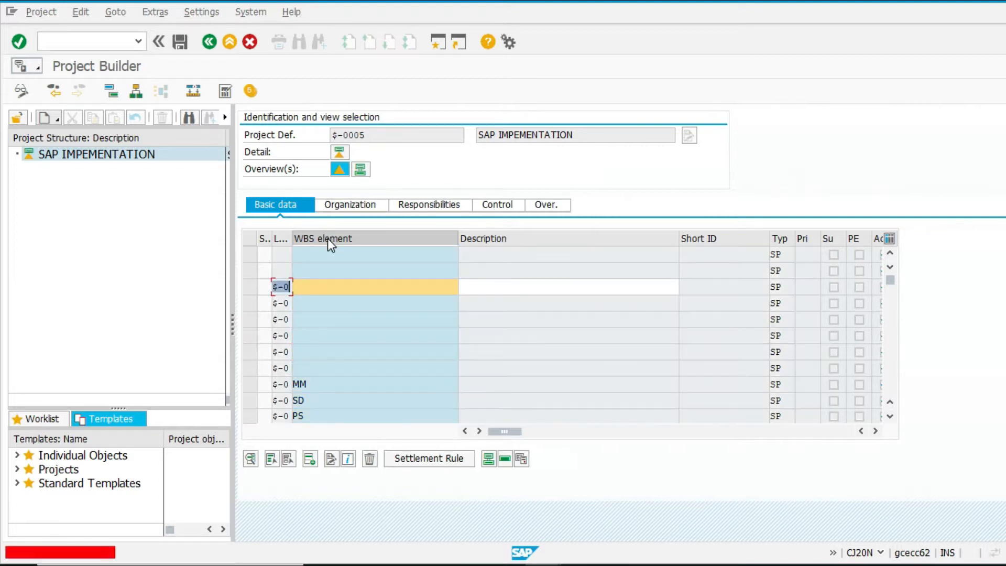
Step: Clear the pasted level entries from the third through the eighth row of the WBS element table
key(Delete)
key(Down)
key(Down)
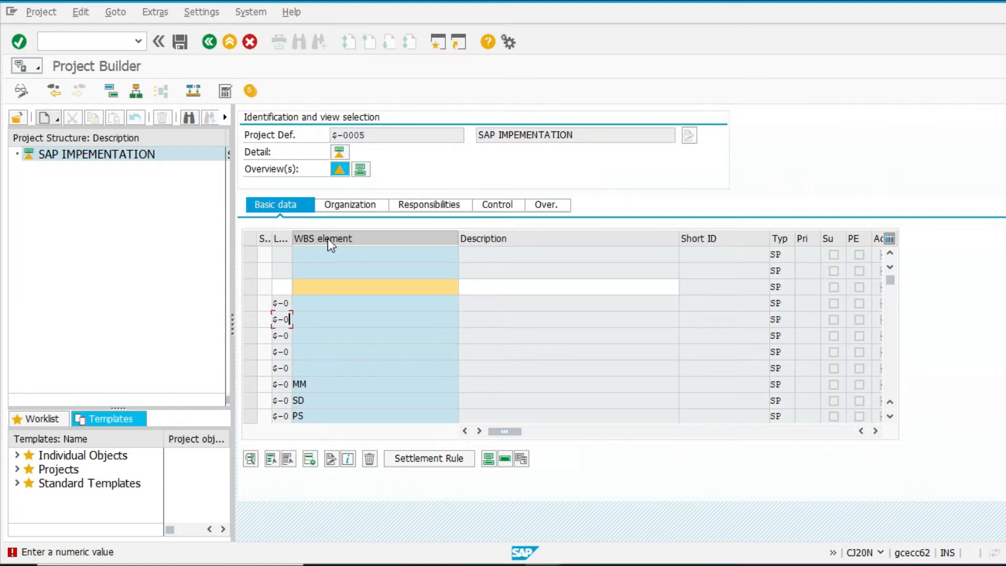
key(Return)
key(Delete)
key(Down)
key(Delete)
key(Down)
key(Delete)
key(Down)
key(Delete)
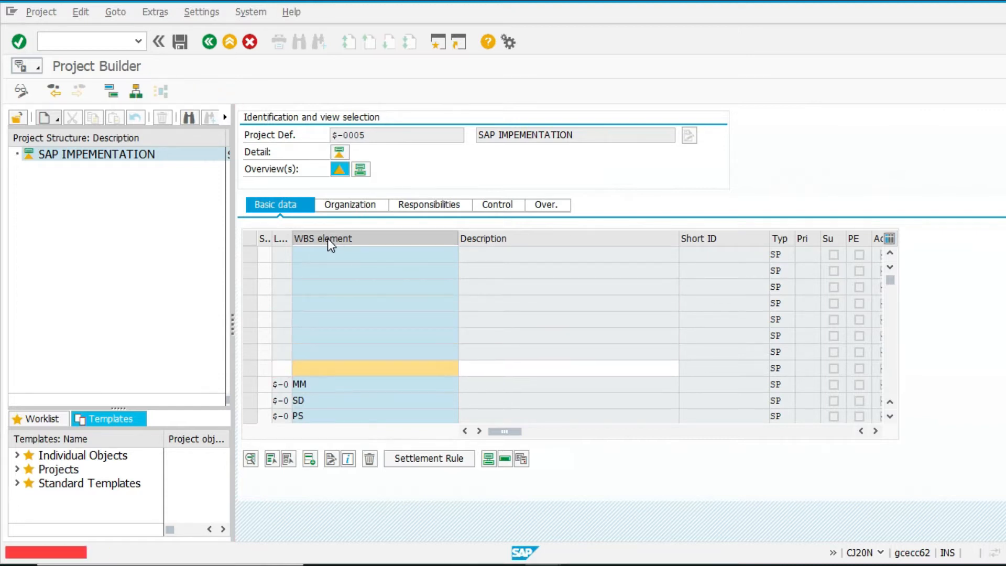
Step: Clear the level and WBS element entries of the remaining visible MM, SD and PS rows
key(Delete)
key(Return)
key(Delete)
key(Return)
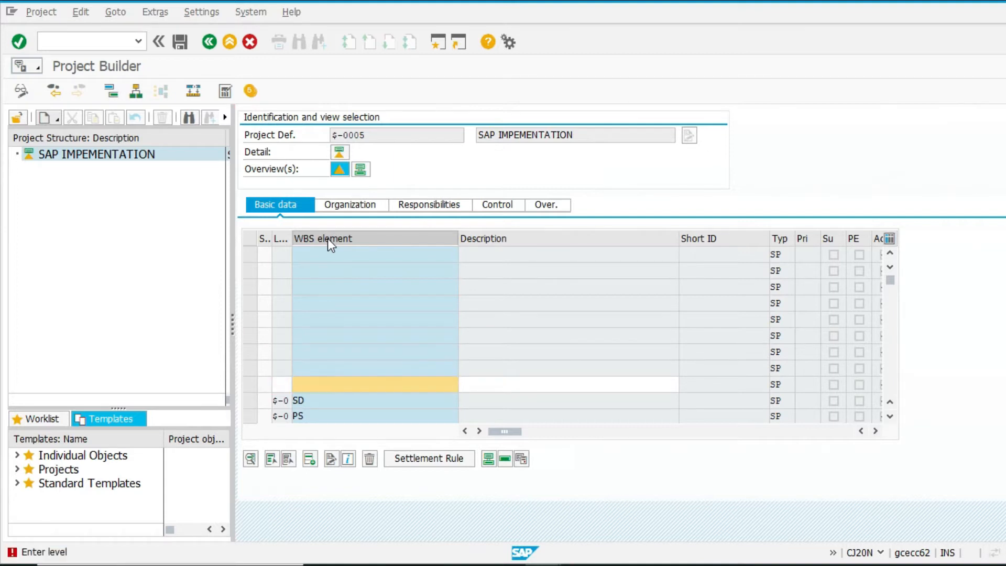
key(Delete)
key(Return)
key(Tab)
key(Delete)
key(Return)
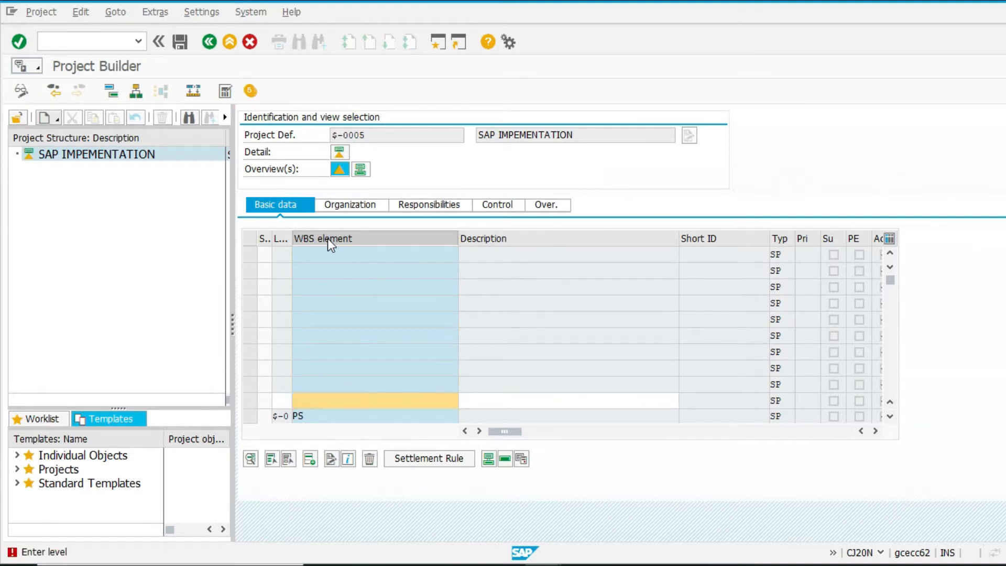
key(Delete)
key(Return)
key(Tab)
key(Delete)
key(Return)
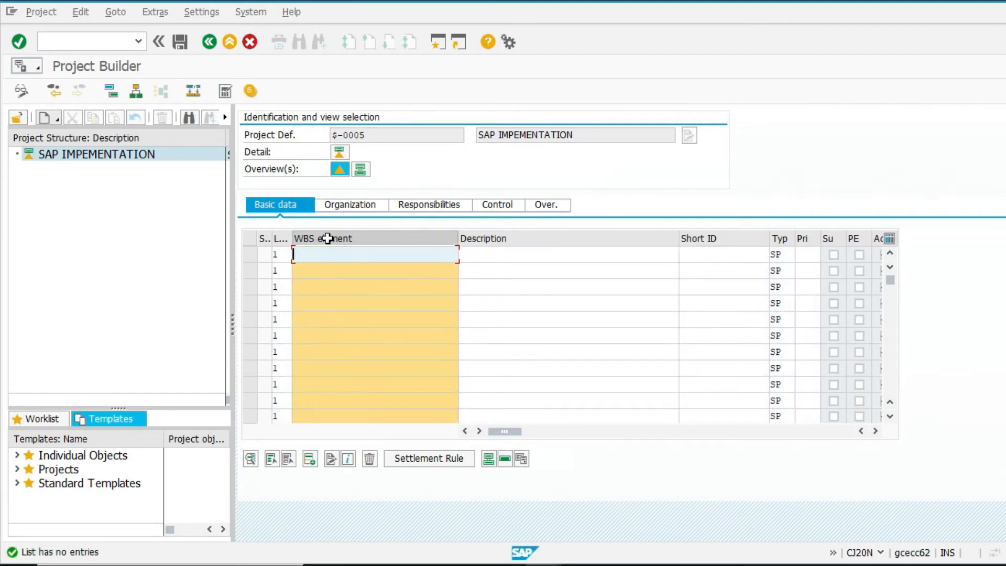
Step: Switch to Excel and copy the entire WBS list from cell E4 downward, including levels, element IDs and descriptions
click(327, 238)
click(282, 254)
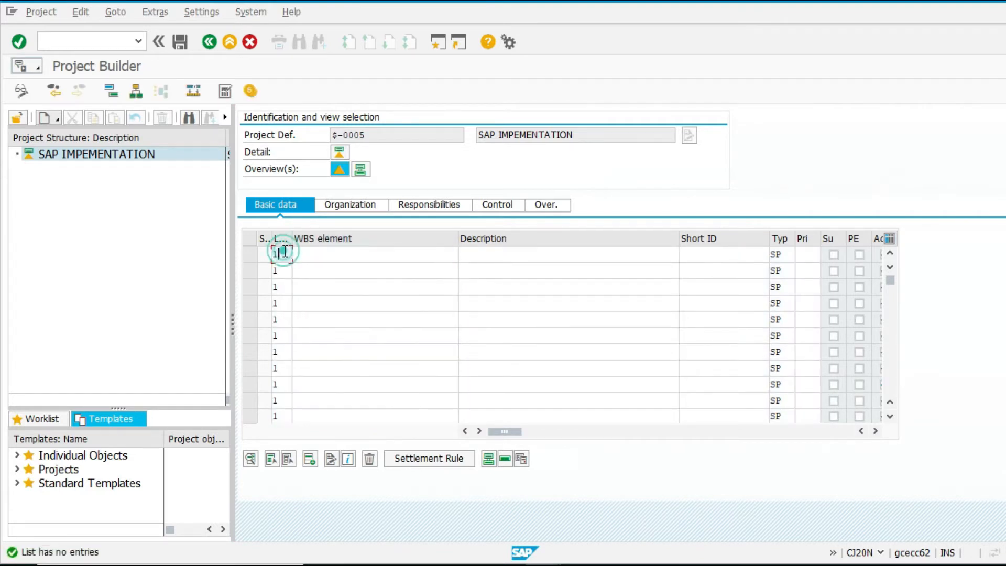
key(alt+Tab)
key(Up)
key(Up)
key(Left)
key(Left)
key(Down)
key(Down)
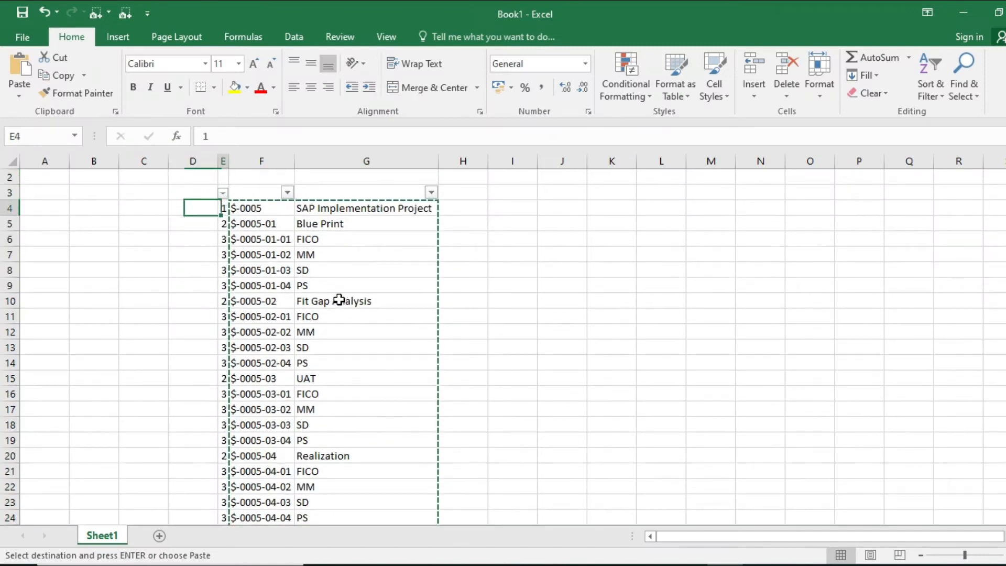
key(Right)
key(ctrl+shift+Right)
key(ctrl+shift+Down)
Step: Switch back to SAP, paste the copied list into the empty WBS table from its first level cell, and accept the entries
key(alt+Tab)
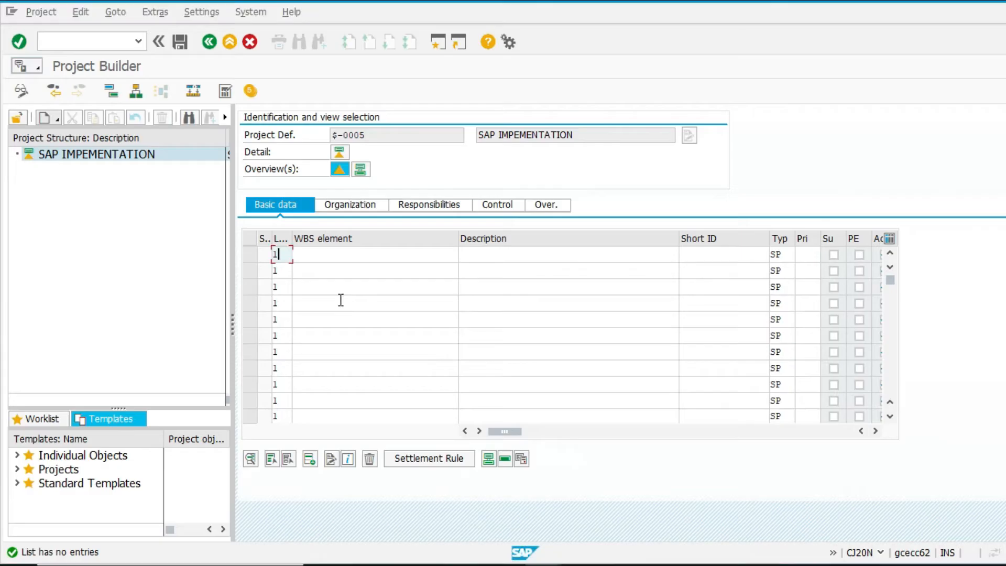
click(276, 257)
key(ctrl+v)
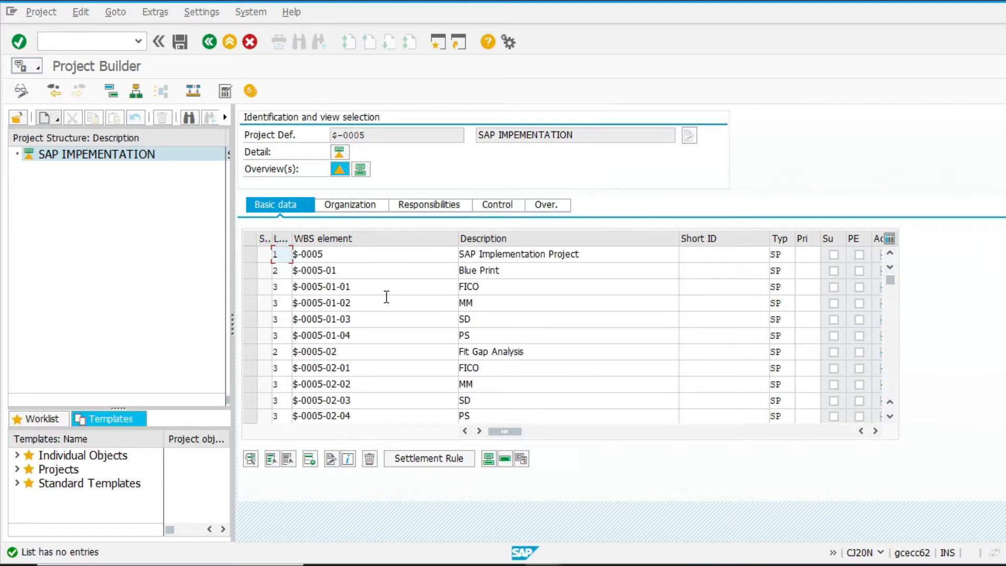
key(Return)
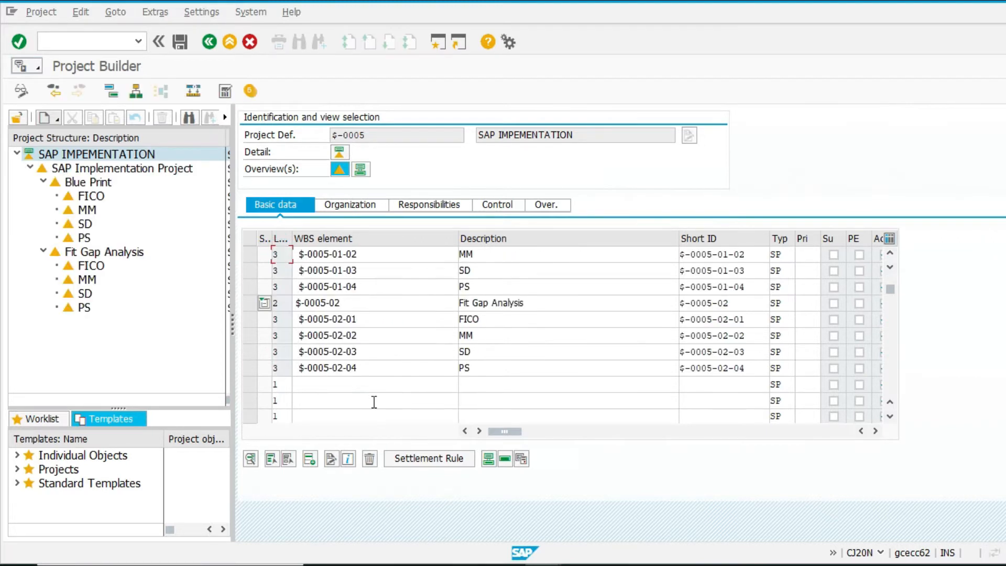
Step: Copy the last loaded WBS element ID, $-0005-02-04, and try to find it in the Excel list
click(367, 371)
key(ctrl+a)
key(ctrl+c)
key(alt+Tab)
key(ctrl+f)
key(ctrl+v)
key(Return)
key(Escape)
key(Escape)
key(Up)
key(ctrl+f)
key(ctrl+v)
key(Return)
key(Escape)
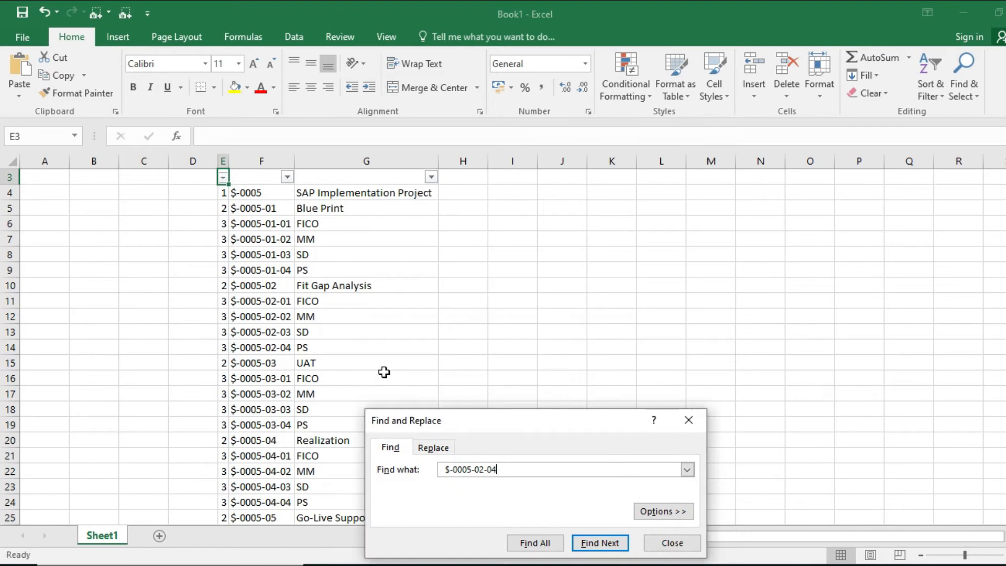
Step: Remove the leading space from the search term and find $-0005-02-04 in the Excel list
key(Delete)
key(Return)
key(Return)
key(Delete)
key(Return)
key(Escape)
Step: Copy the level, element ID and description of all Excel rows from $-0005-03 UAT to the end of the list
key(Down)
key(Left)
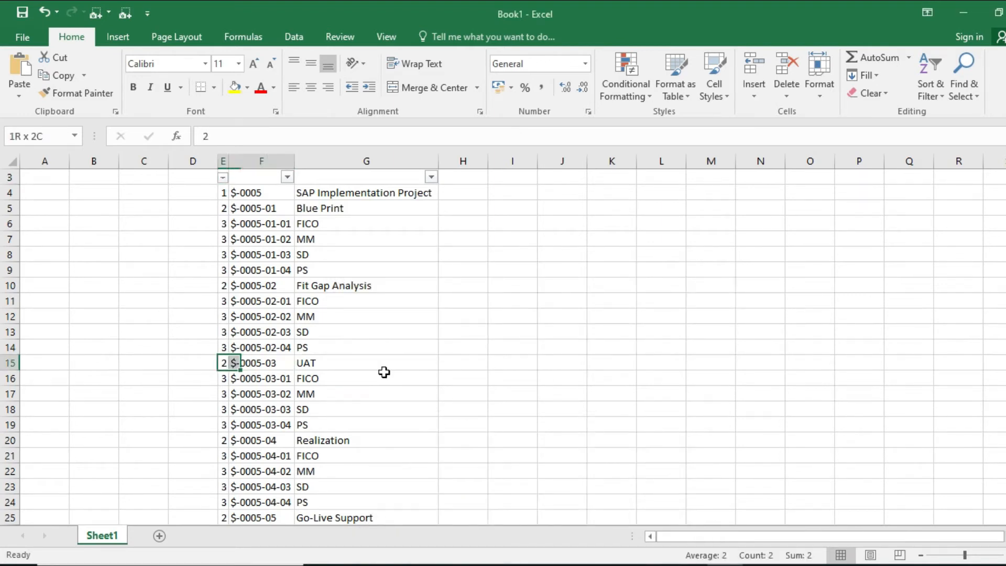
key(shift+Right)
key(shift+Right)
key(ctrl+shift+Down)
key(ctrl+c)
Step: Switch back to SAP and paste the copied rows into the first empty level cell after $-0005-02-04
key(alt+Tab)
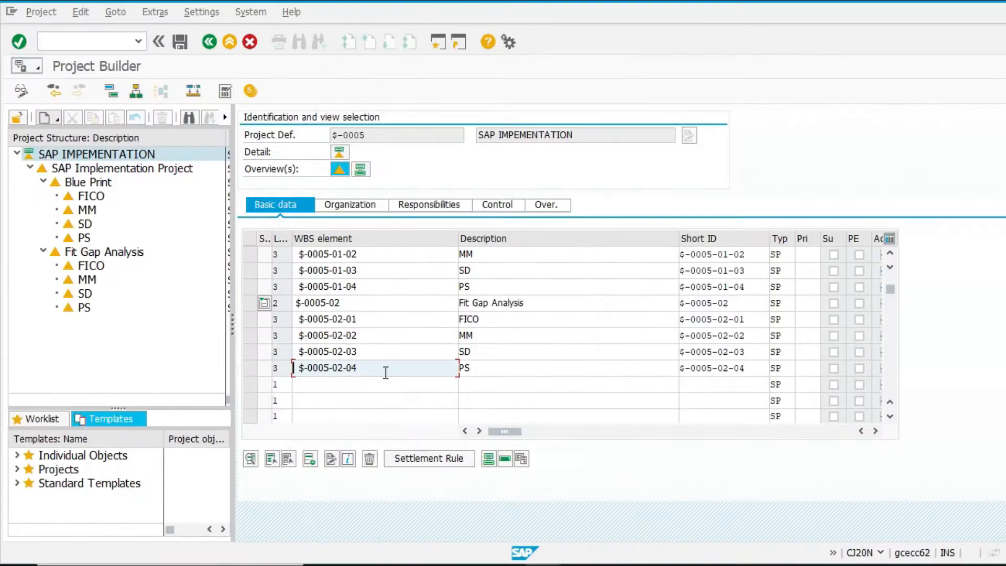
scroll(370, 372, down, 2)
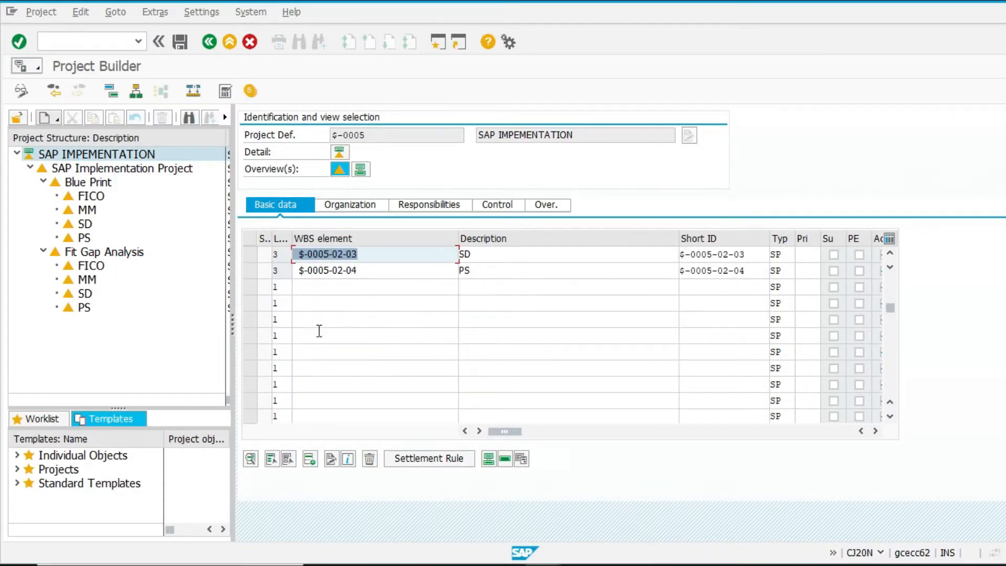
scroll(315, 328, down, 1)
click(281, 255)
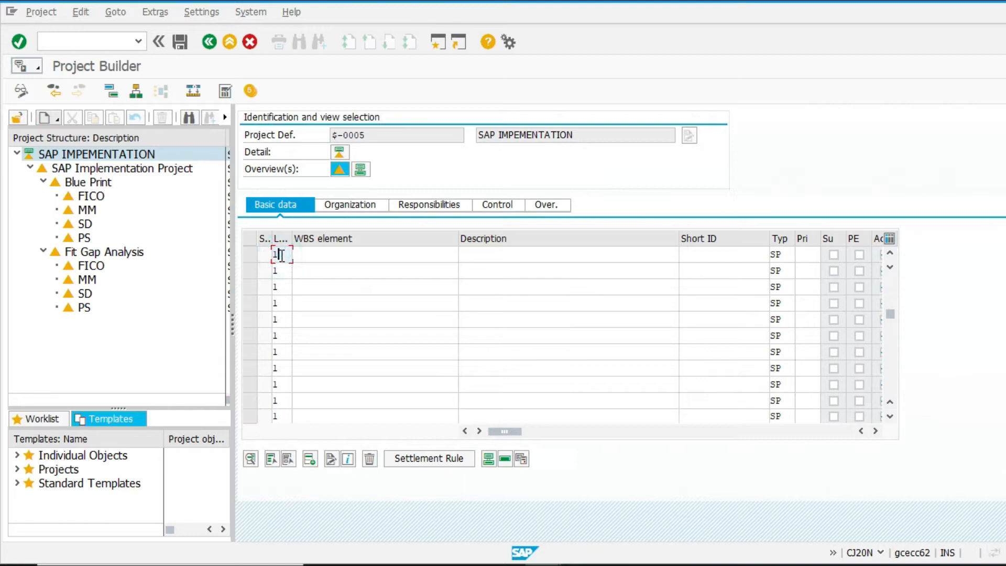
key(ctrl+v)
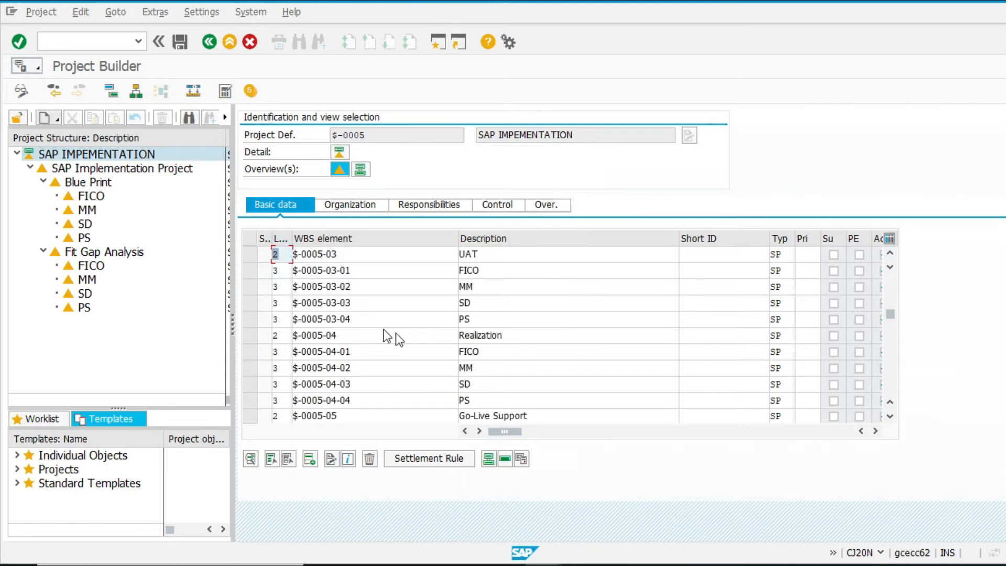
Step: Switch to Excel and copy the last four rows, from $-0005-05-01 FICO to $-0005-05-04 PS
key(alt+Tab)
scroll(431, 373, down, 2)
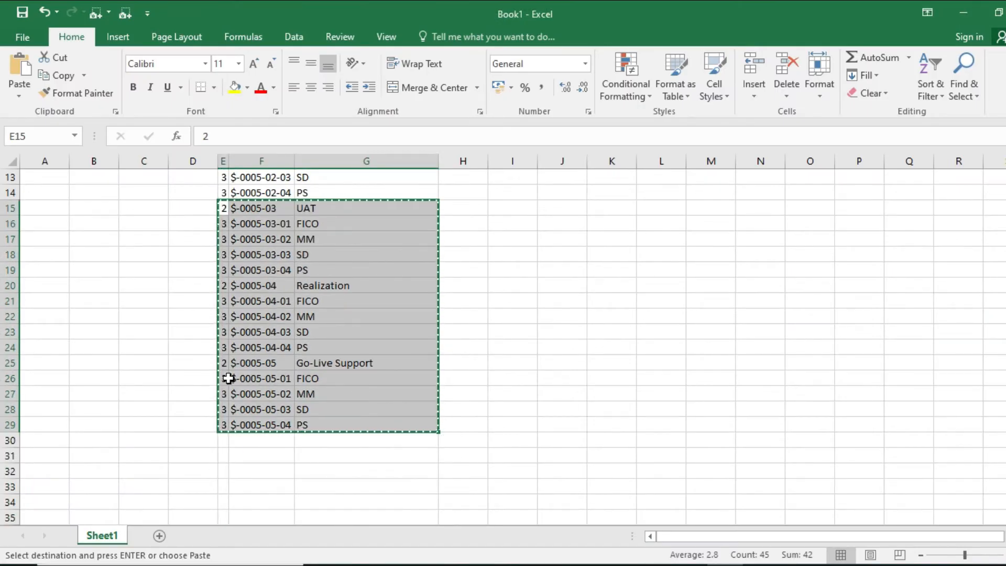
click(229, 378)
key(ctrl+shift+End)
key(ctrl+c)
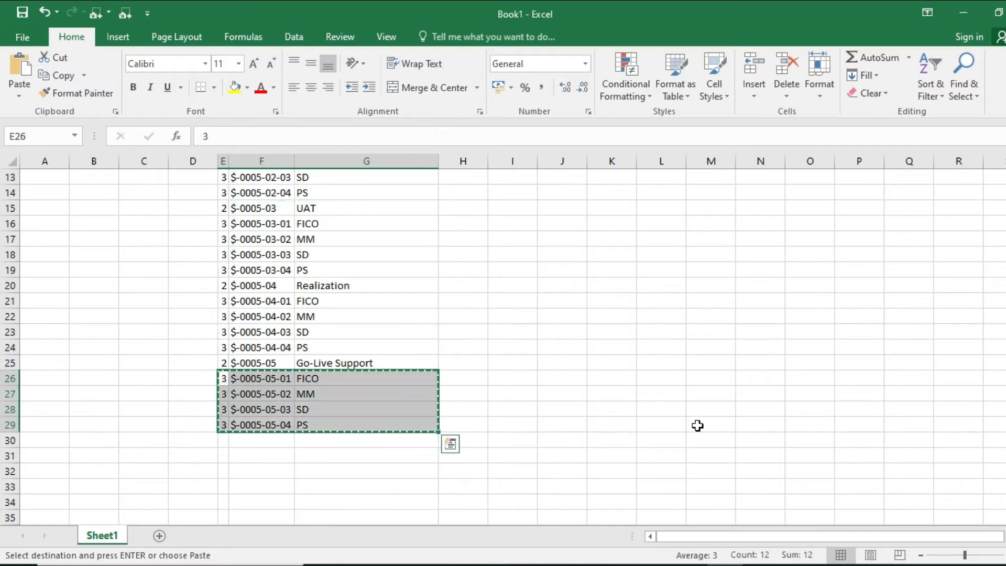
Step: Switch back to SAP, accept the pasted UAT to Go-Live Support rows, and paste the last four rows below $-0005-05
key(alt+Tab)
key(Down)
key(Down)
key(Down)
key(Down)
key(Down)
key(Down)
key(Down)
key(Down)
key(Down)
key(Down)
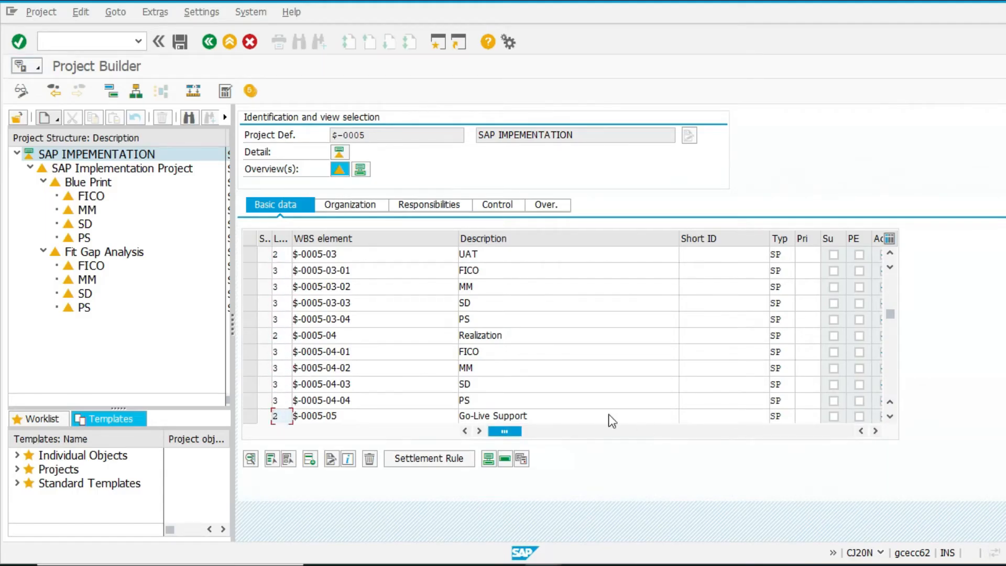
key(Return)
click(274, 335)
key(ctrl+v)
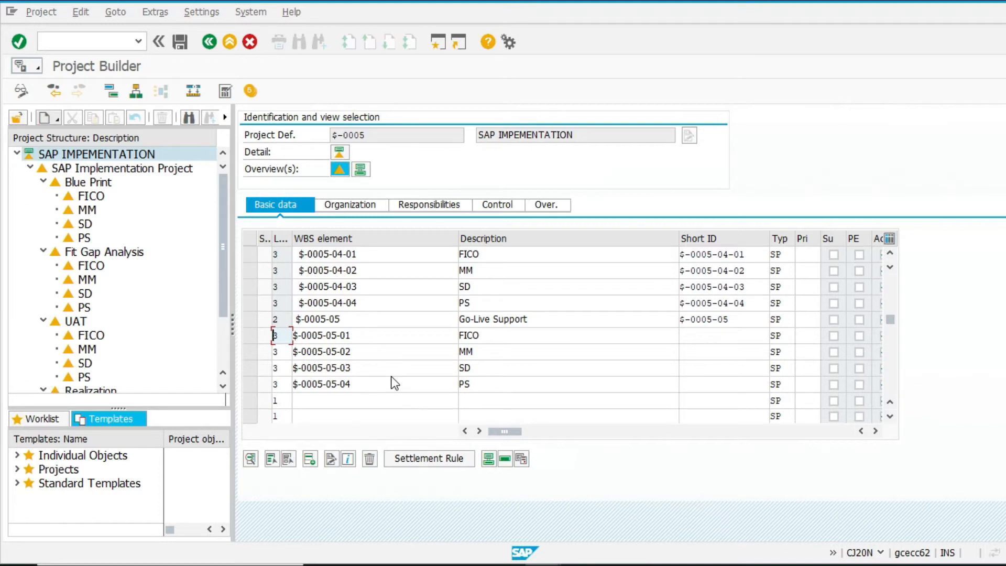
Step: Switch to Excel, clear the copy marker, and examine the FICO, MM, SD and PS rows under Blue Print
key(alt+Tab)
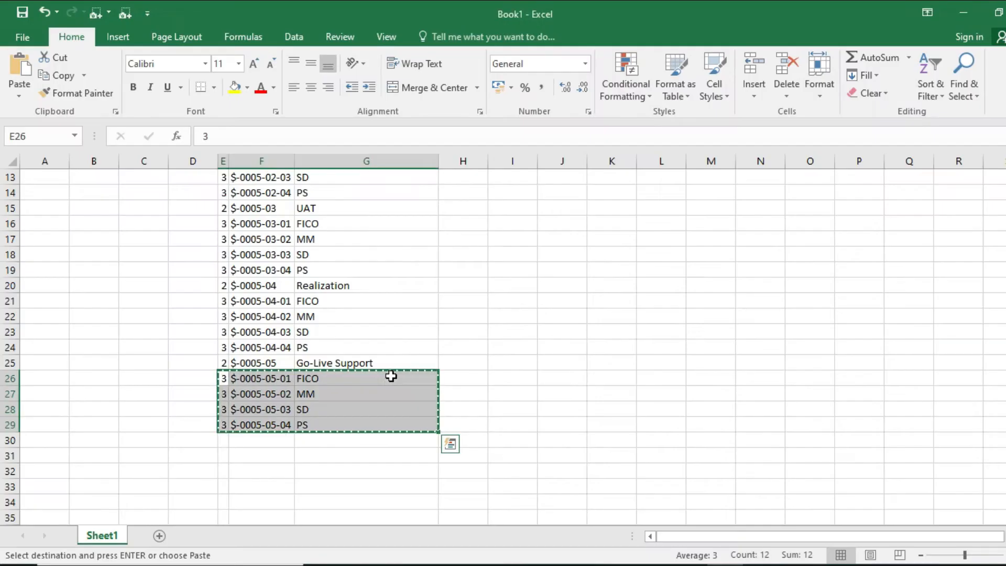
key(Escape)
scroll(391, 376, up, 4)
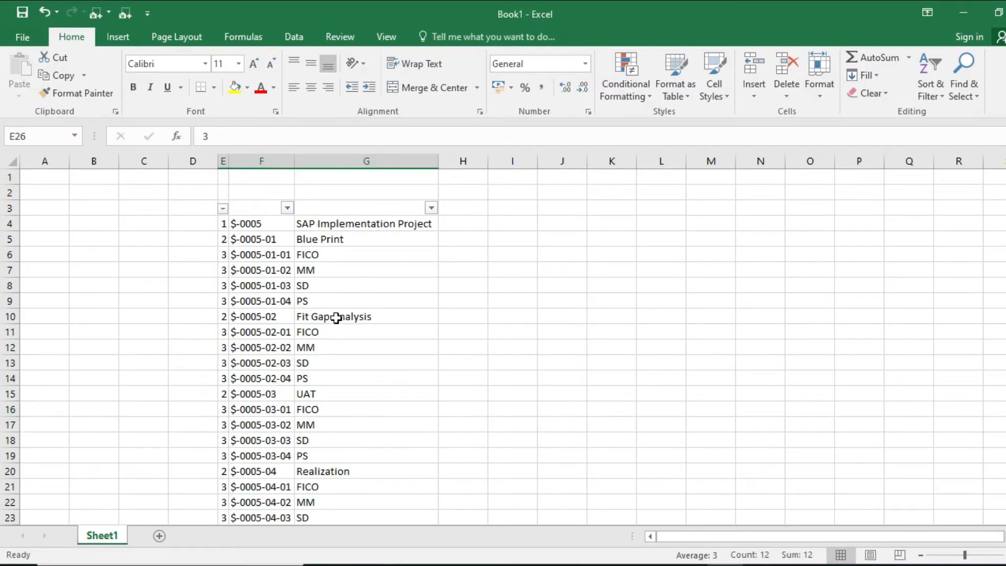
click(335, 255)
click(337, 269)
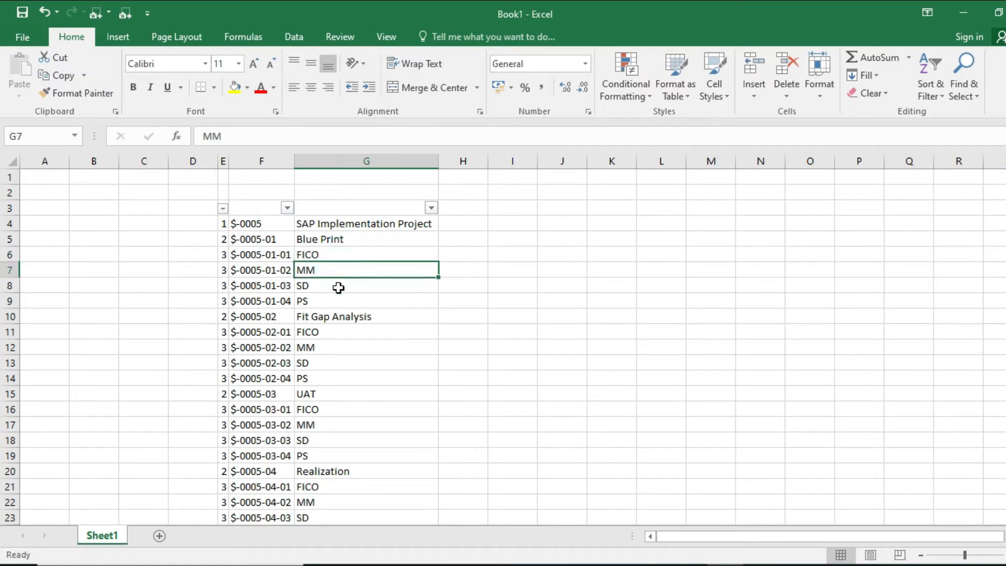
click(337, 287)
click(338, 300)
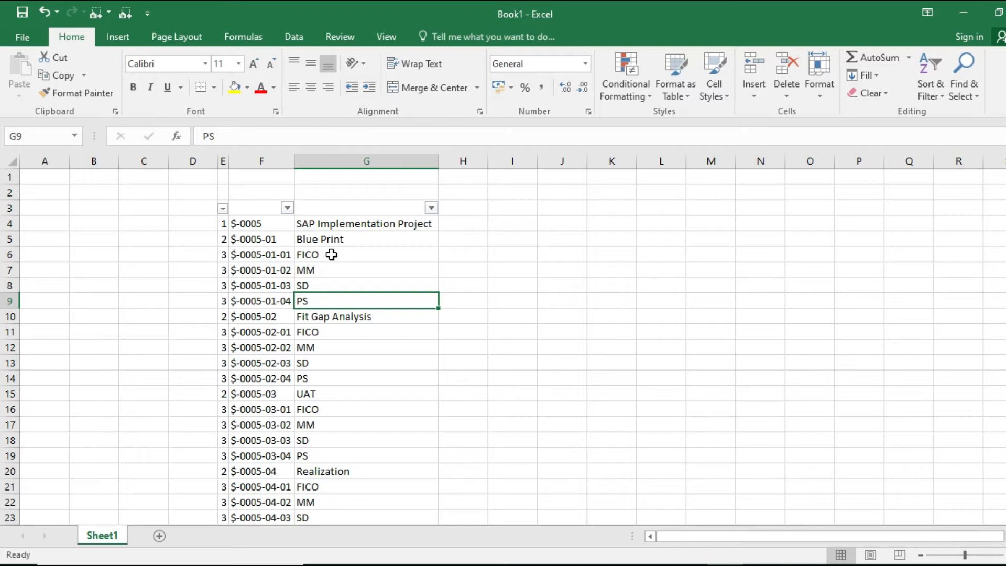
drag(333, 255, 332, 299)
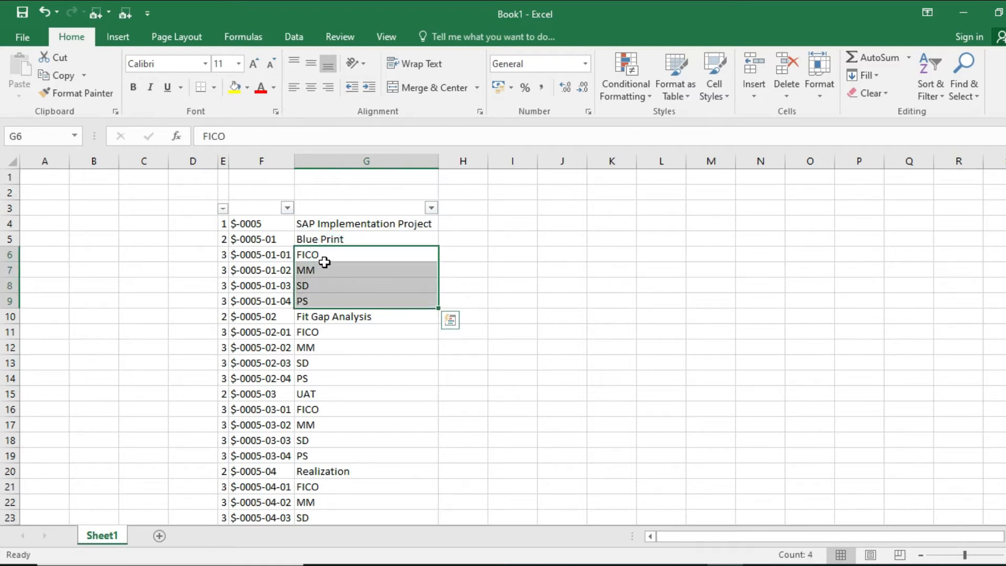
Step: Examine the project title and the phase rows from Blue Print through Go-Live Support in the Excel list
click(410, 220)
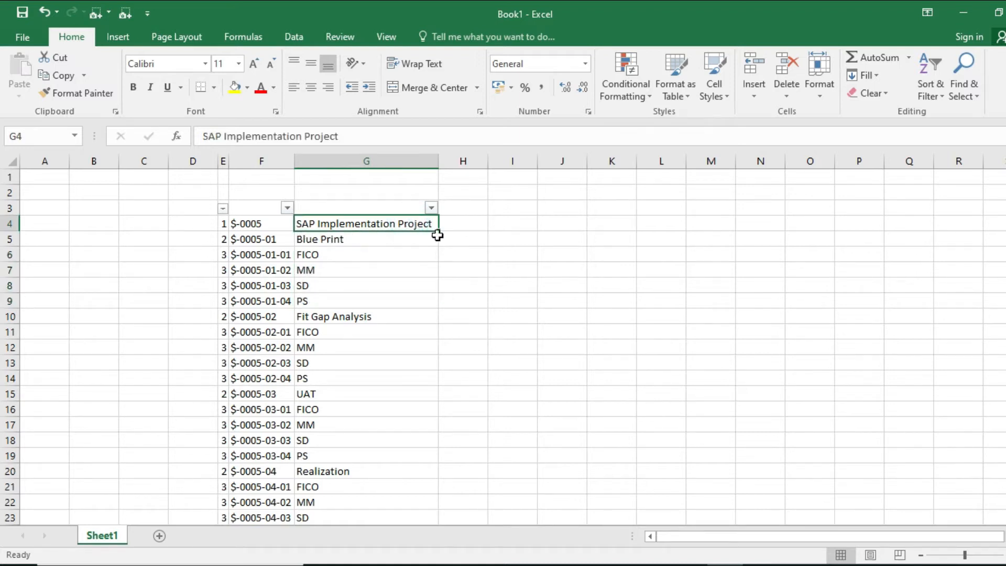
click(328, 239)
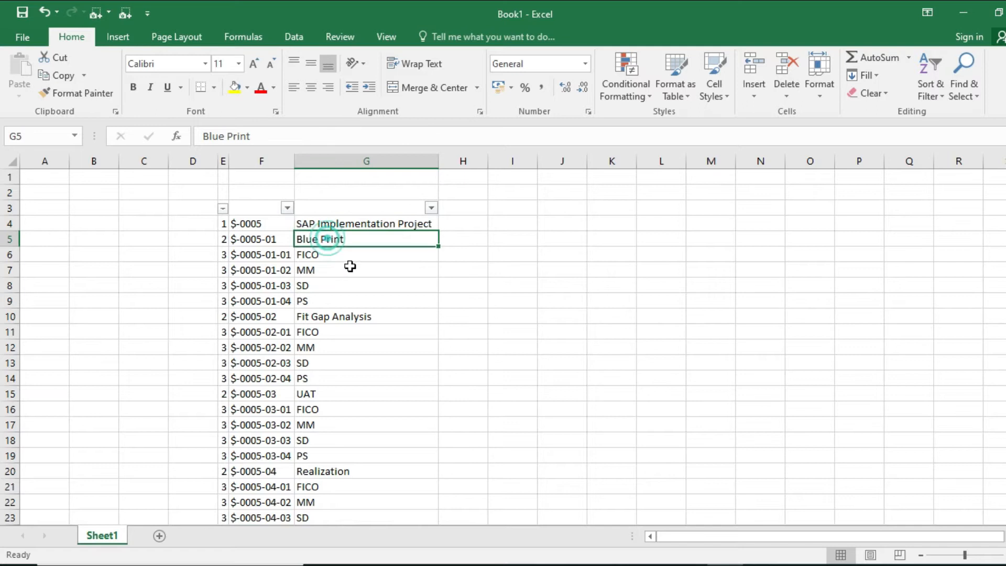
click(350, 317)
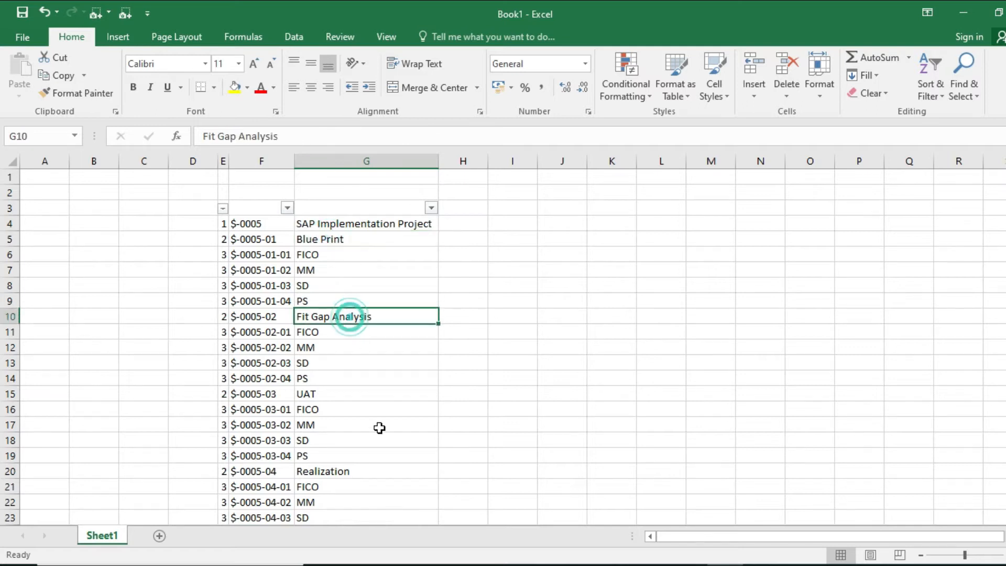
click(332, 393)
click(349, 472)
scroll(373, 425, down, 3)
click(368, 414)
Step: Examine the module rows under Realization and Blue Print in the Excel list
drag(335, 346, 335, 392)
scroll(335, 392, up, 3)
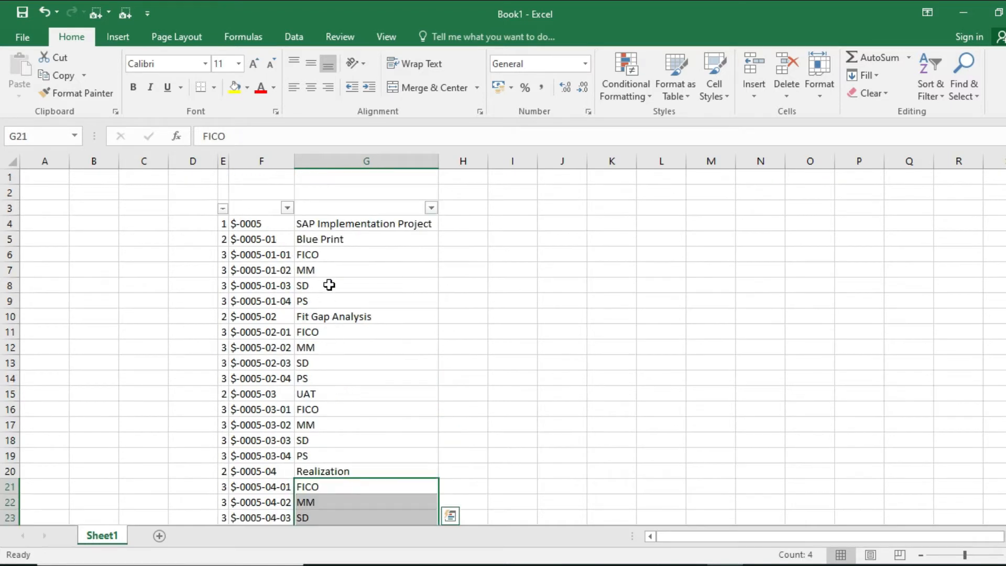
drag(326, 255, 325, 301)
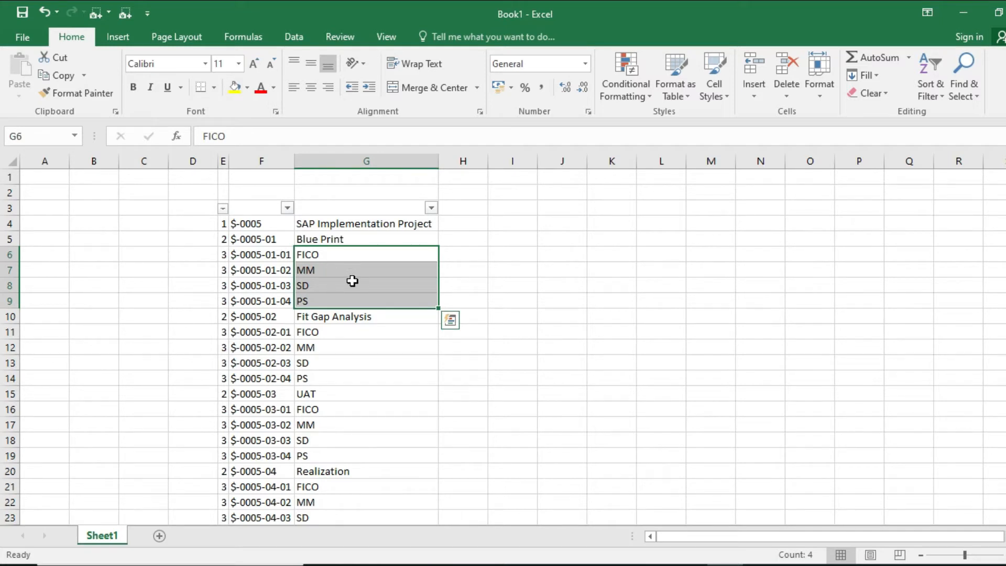
key(Up)
key(Up)
key(Up)
key(Down)
key(Down)
key(Down)
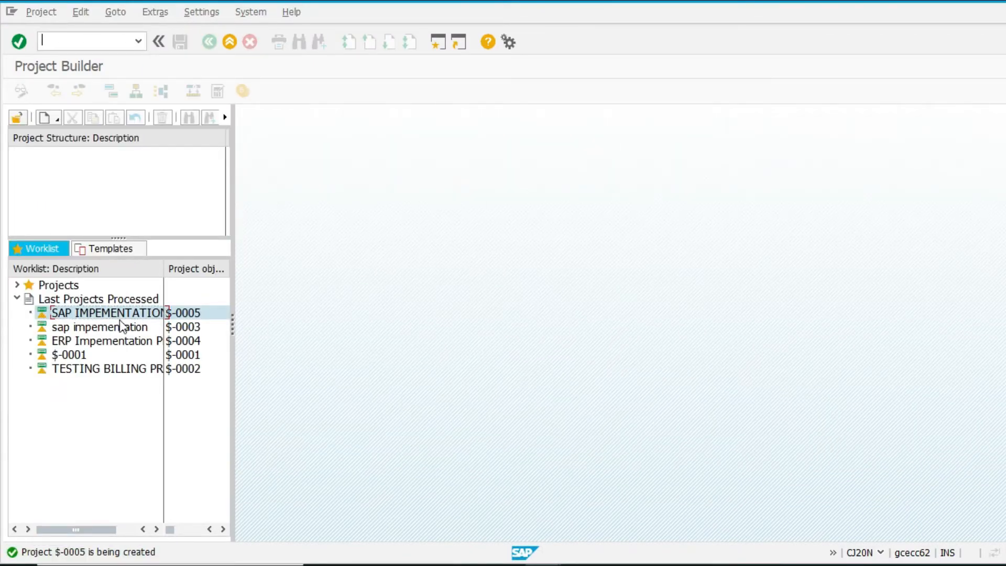
Step: Open project $-0005 from the last processed projects in SAP and expand its Blue Print and Fit Gap Analysis branches
double_click(136, 317)
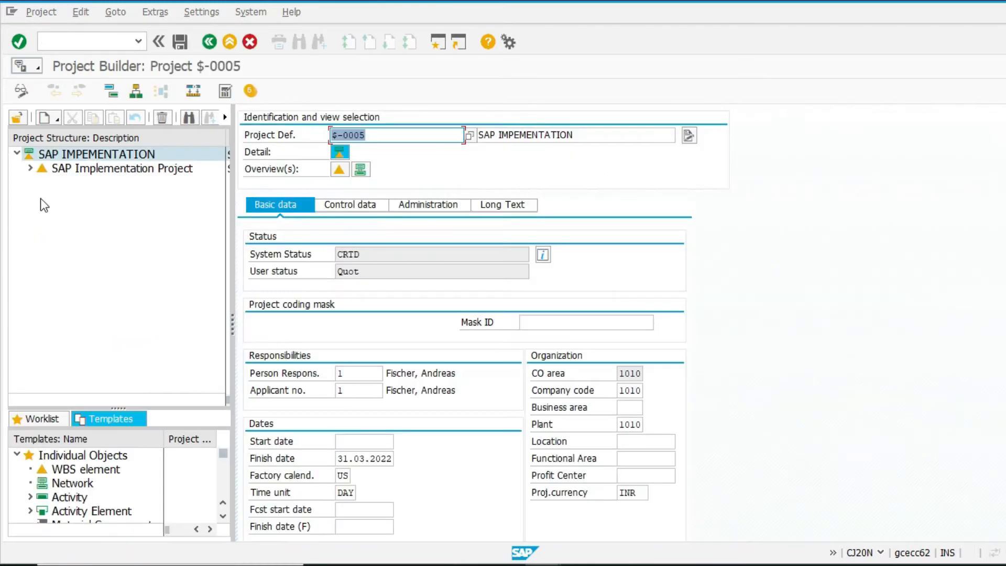
click(31, 168)
click(43, 182)
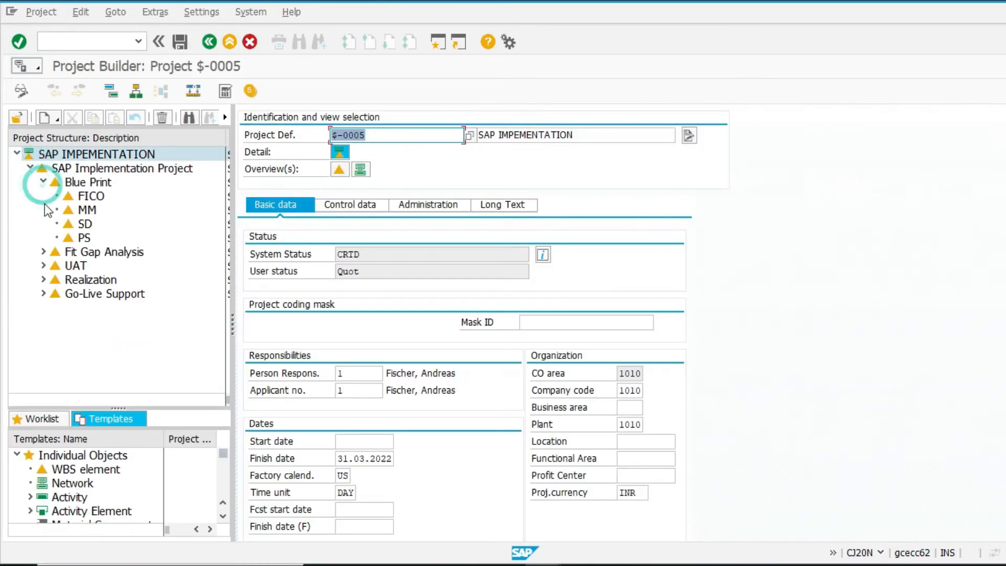
click(43, 251)
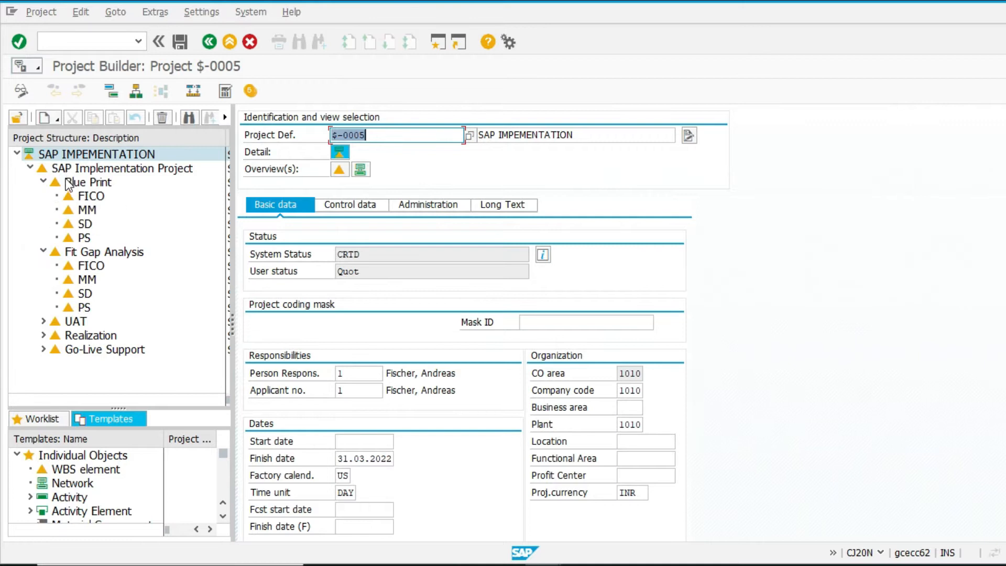
Step: Display the SAP Implementation Project element's details and expand the UAT, Realization and Go-Live Support branches
click(78, 169)
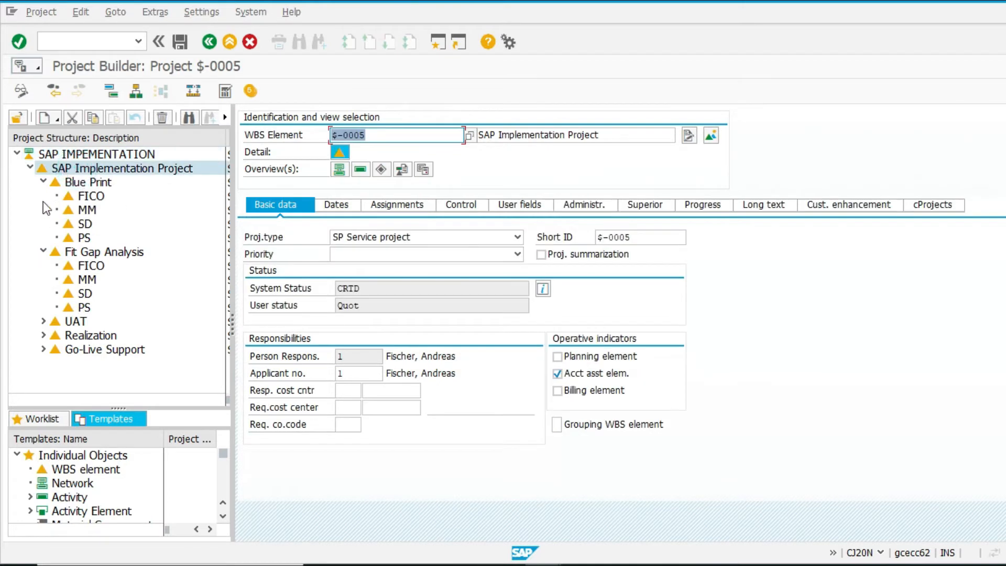
click(43, 182)
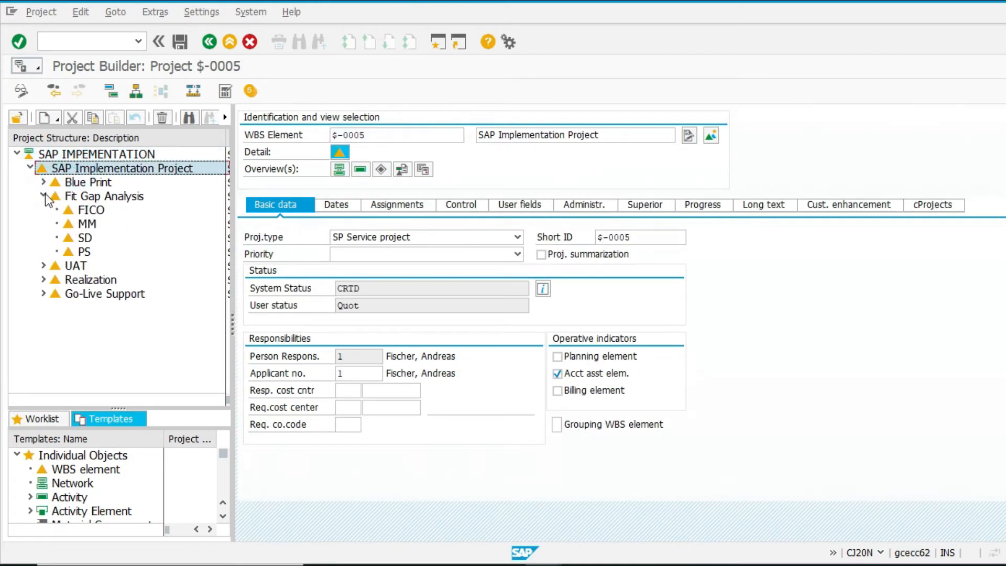
click(43, 181)
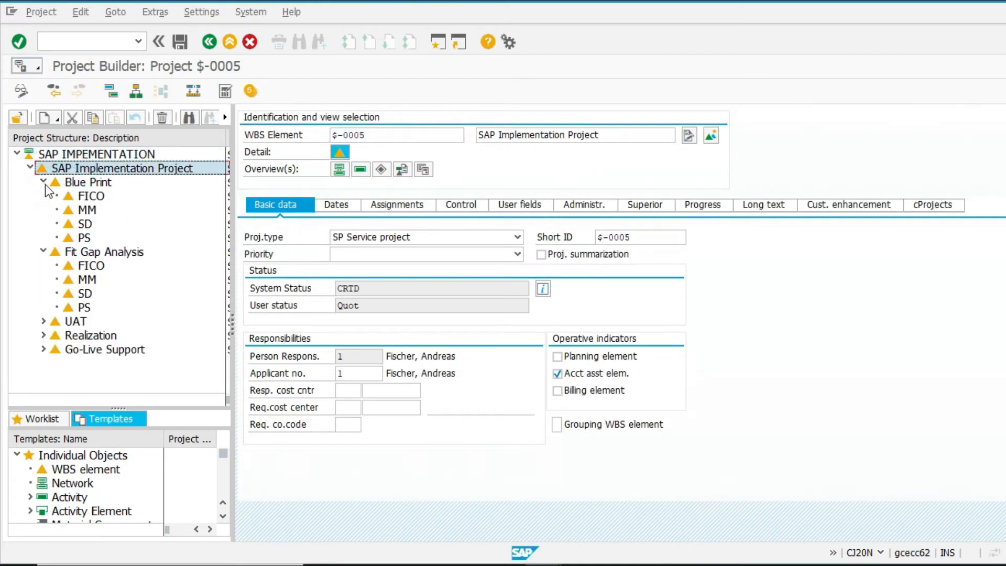
click(43, 321)
click(44, 363)
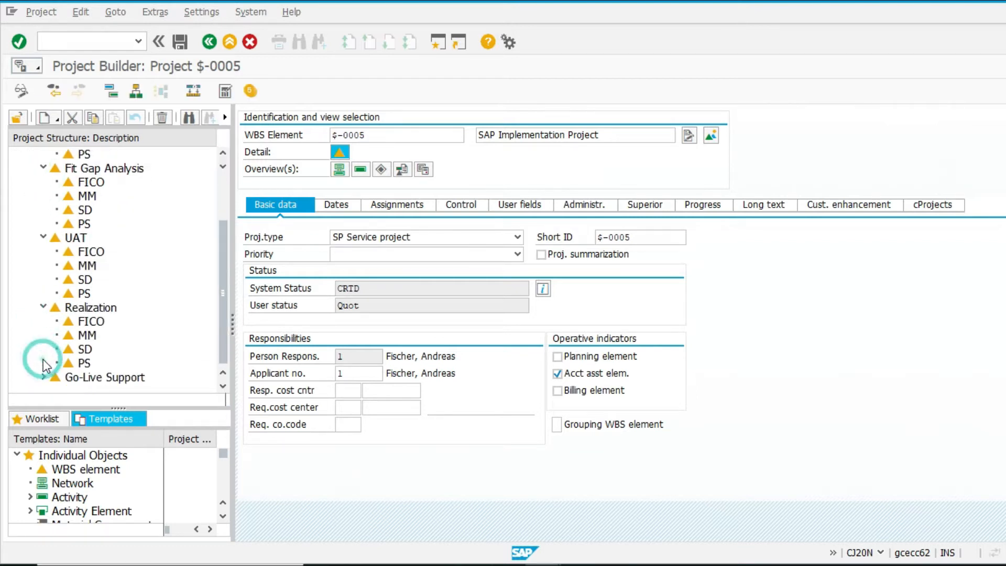
click(44, 377)
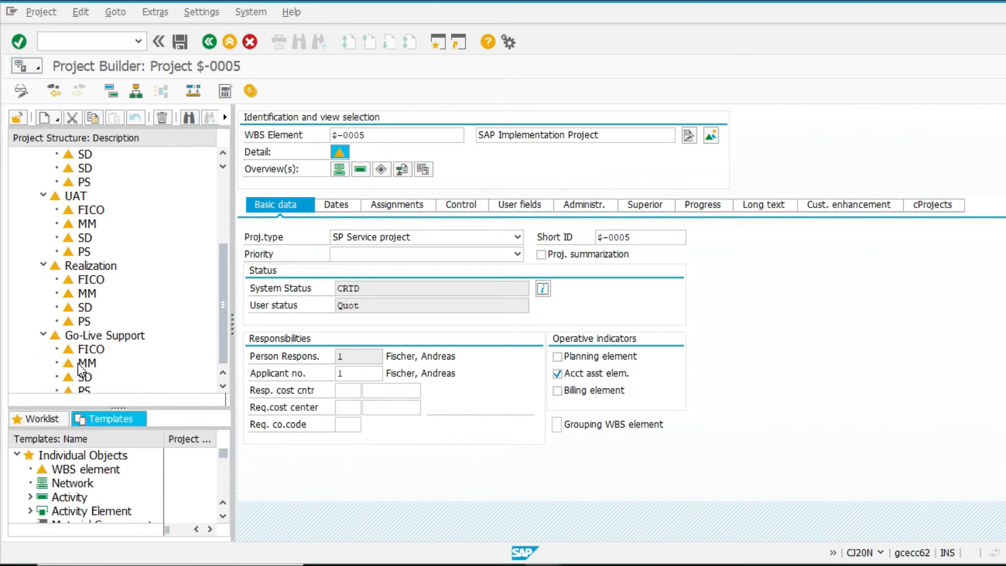
Step: Display the definition of project $-0005 and open its hierarchy graphic
scroll(110, 235, up, 4)
click(110, 154)
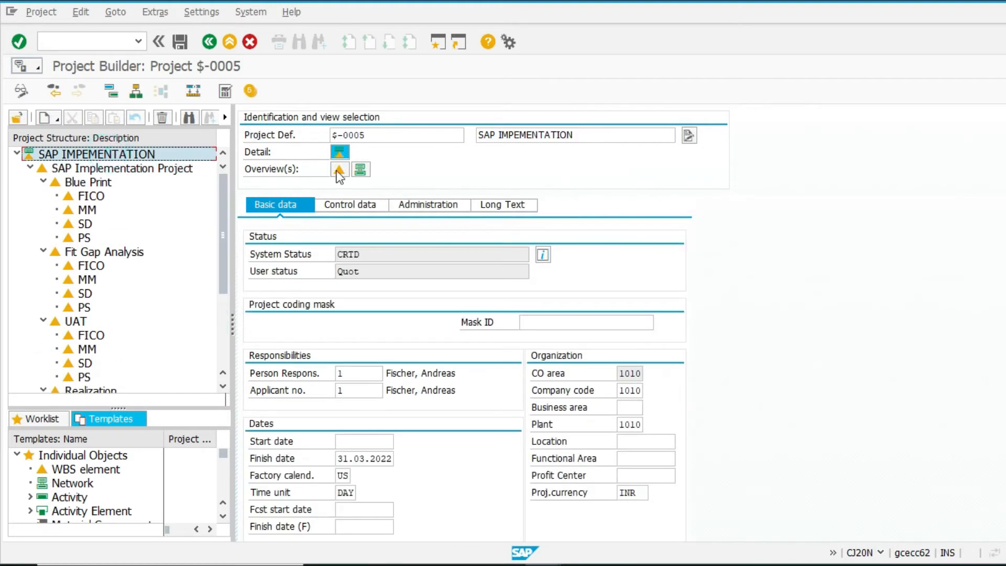
click(136, 92)
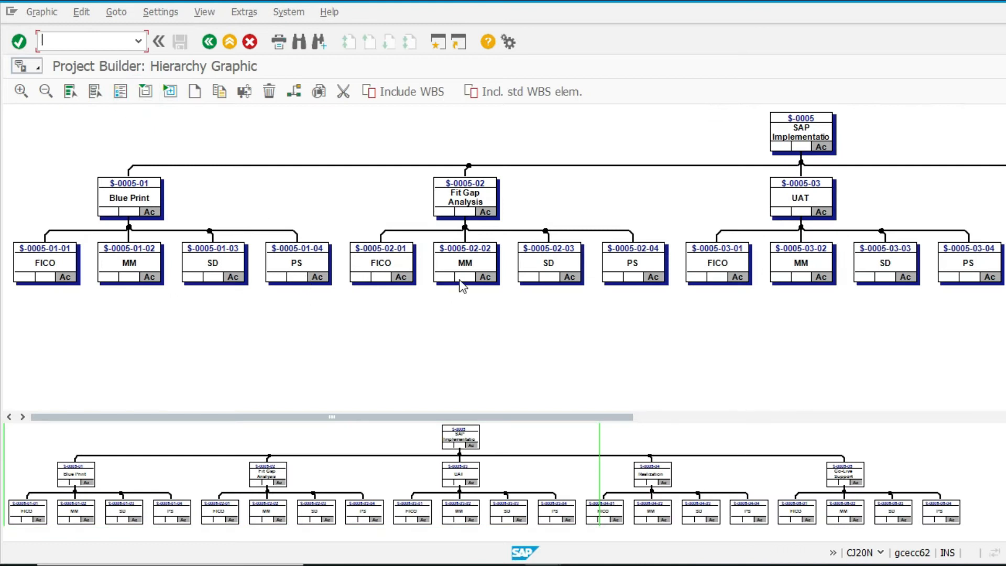
Step: Change the Go-Live Support, Realization, UAT, Fit Gap Analysis and Blue Print elements from account assignment to planning elements in the hierarchy graphic
drag(620, 416, 1005, 427)
click(837, 219)
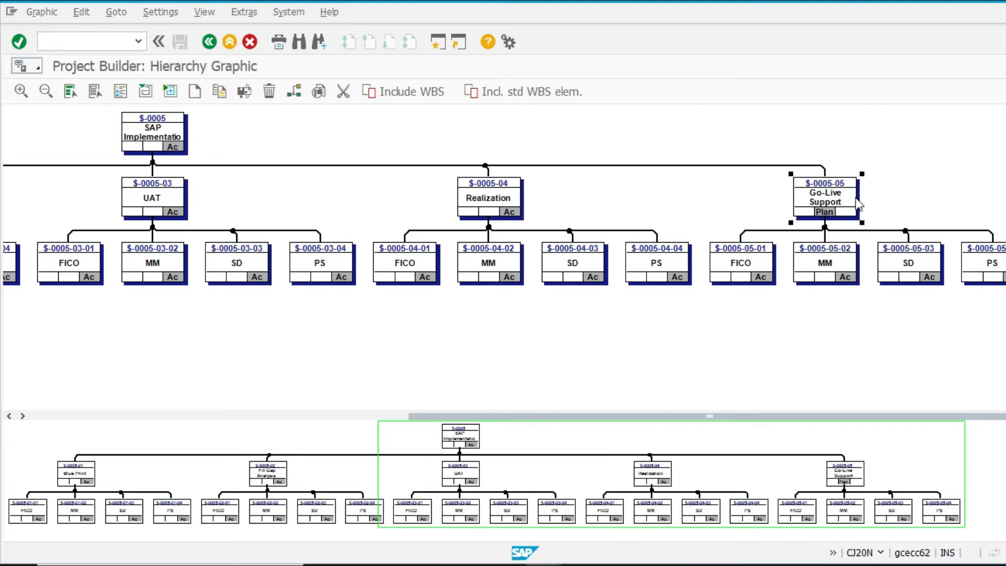
click(495, 212)
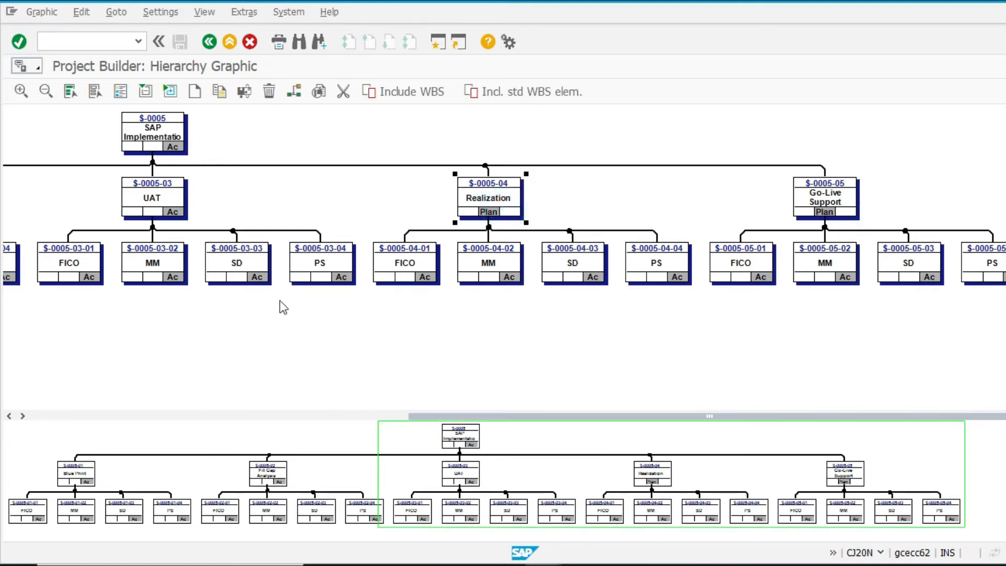
click(154, 212)
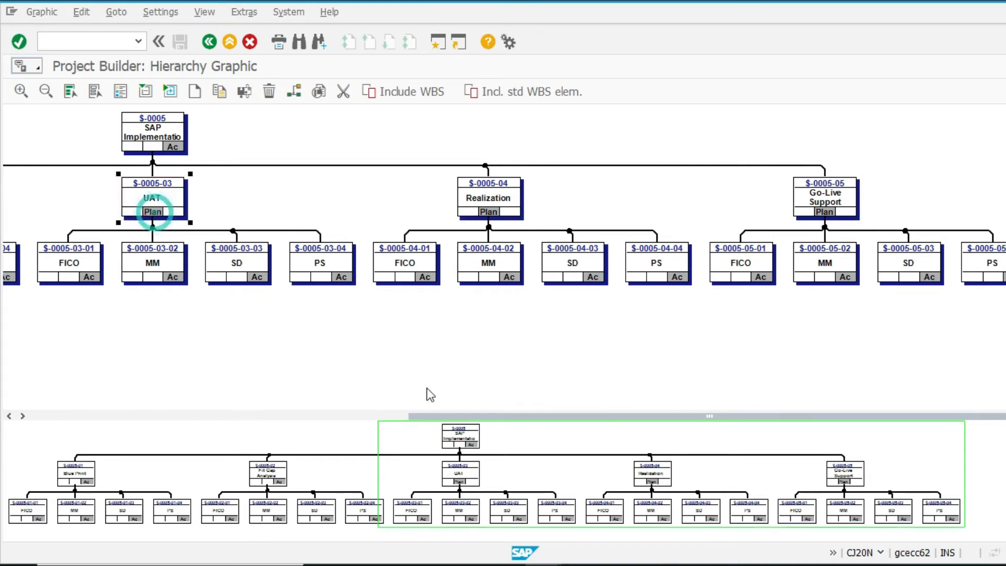
drag(465, 416, 240, 417)
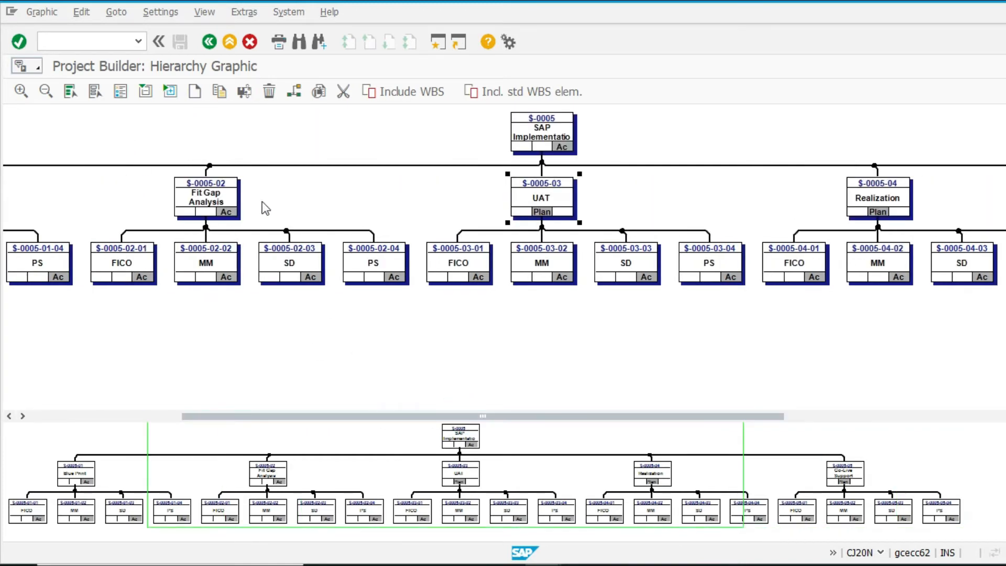
click(229, 215)
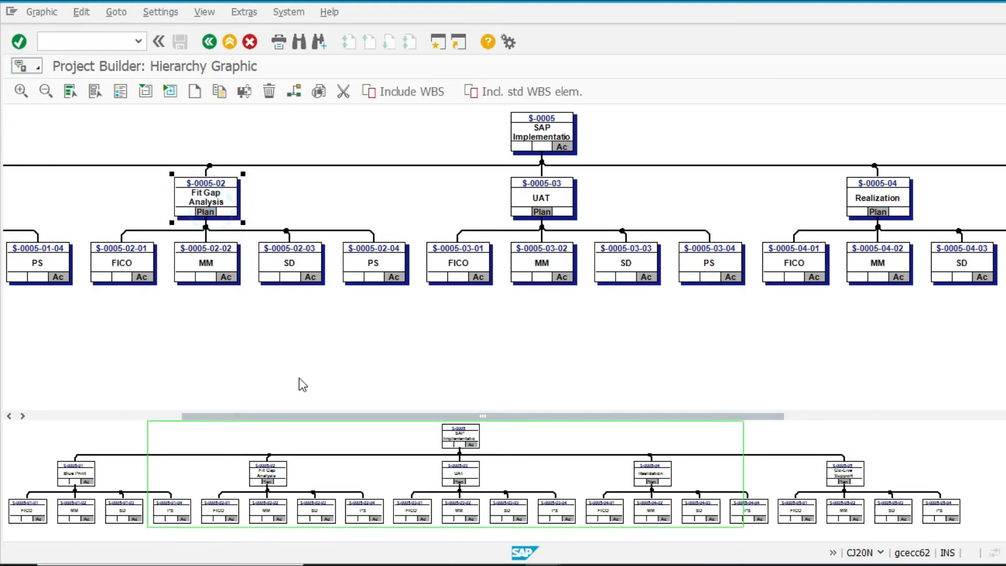
drag(303, 417, 153, 415)
click(127, 215)
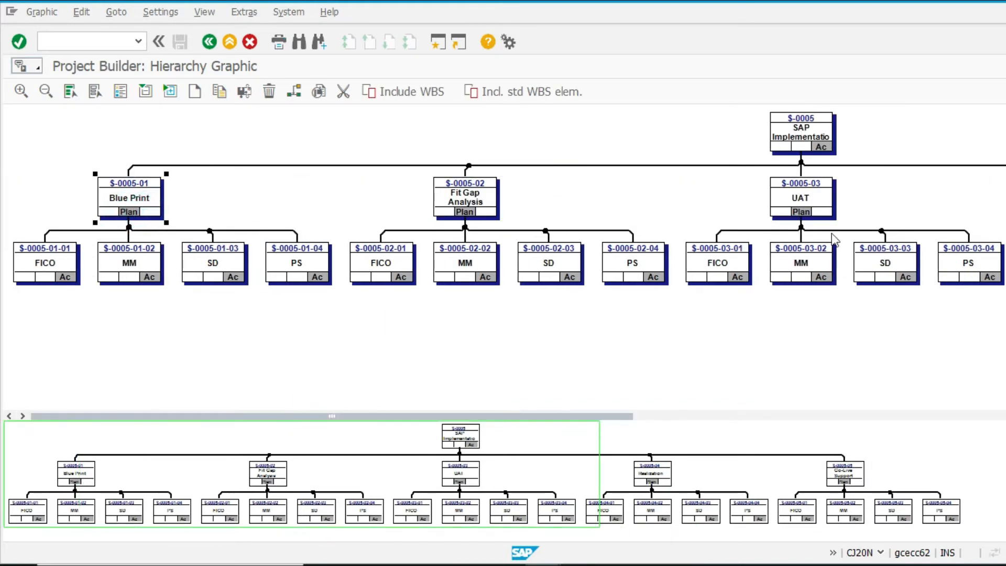
Step: Make the top-level SAP Implementation element a billing and planning element instead of account assignment, and leave the hierarchy graphic
click(821, 149)
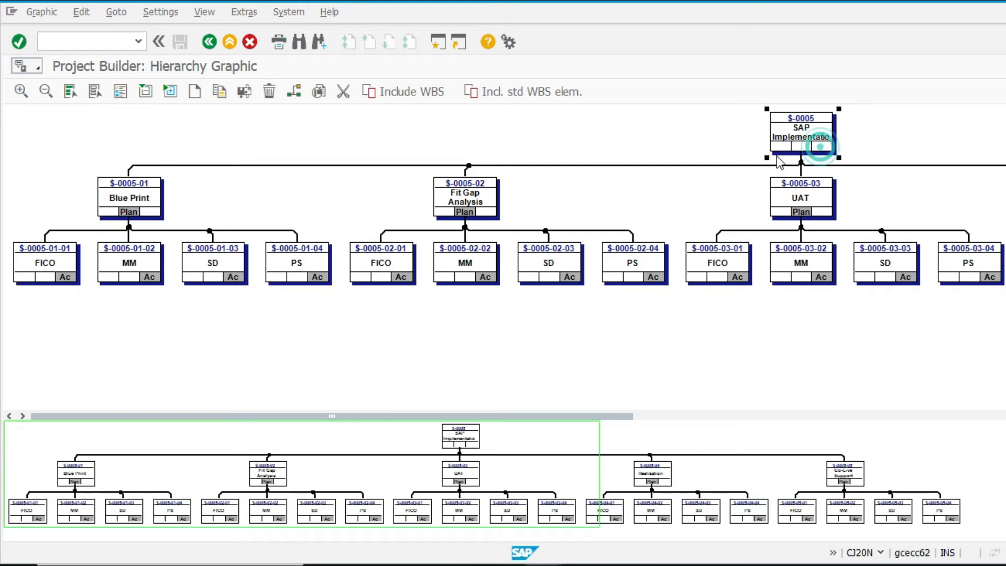
click(805, 150)
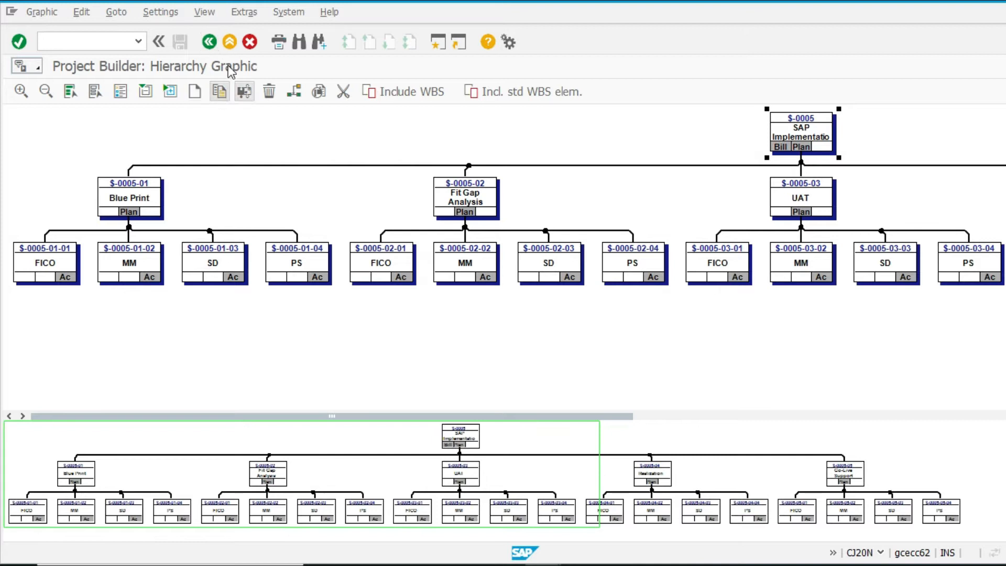
click(210, 42)
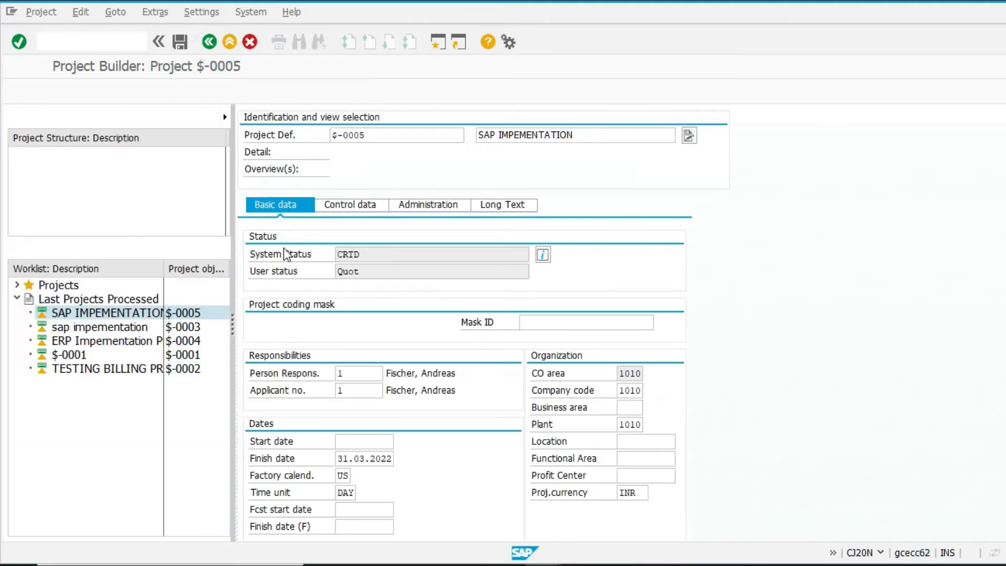
Step: Reopen project $-0005 and check the top WBS element's operative indicators and the project definition's control data
double_click(113, 313)
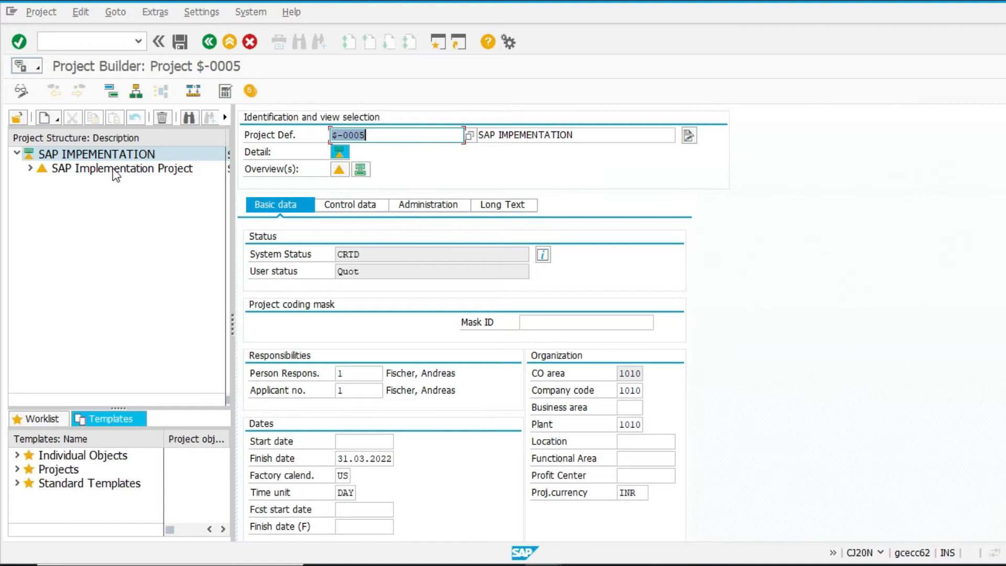
click(135, 168)
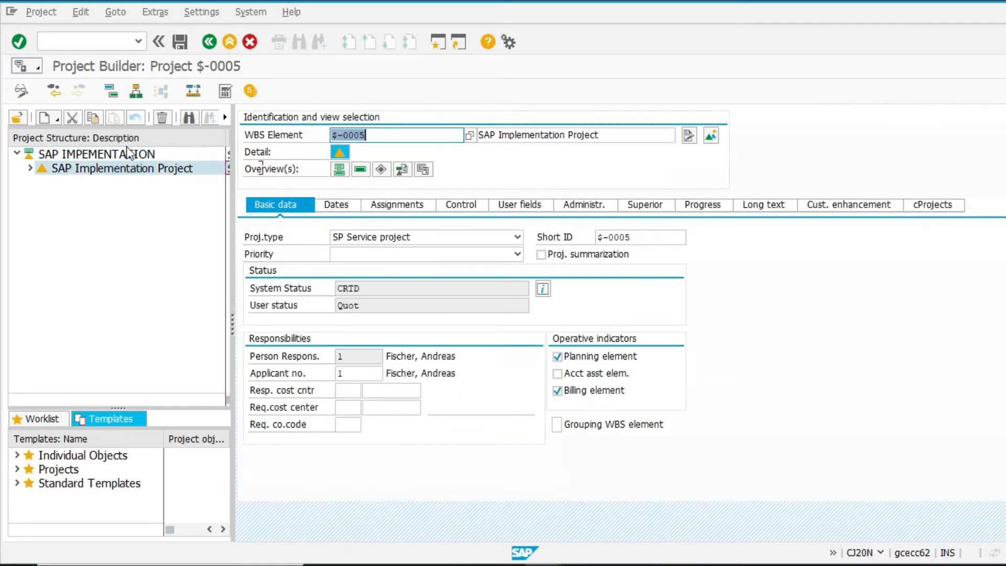
click(124, 153)
click(351, 204)
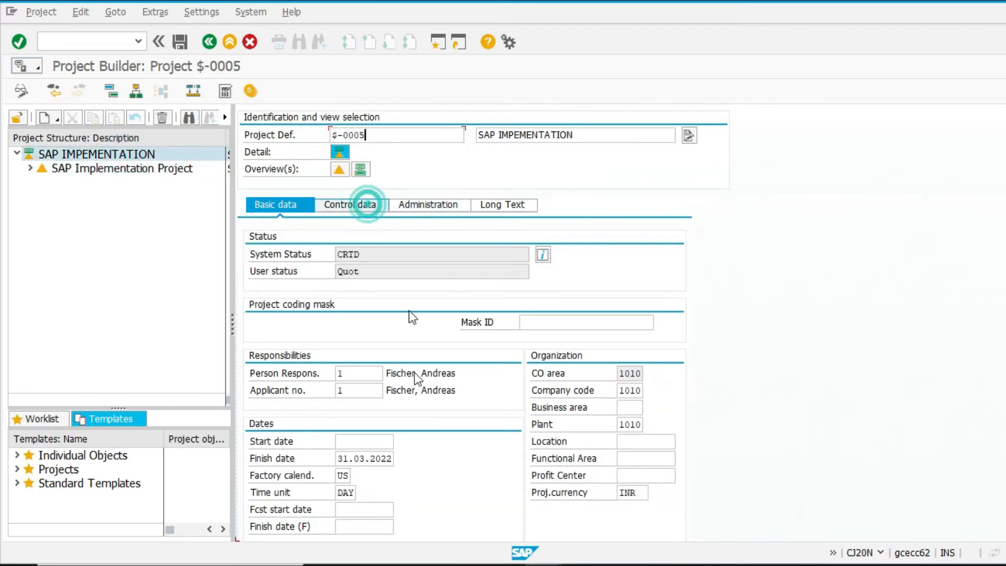
click(394, 459)
click(411, 459)
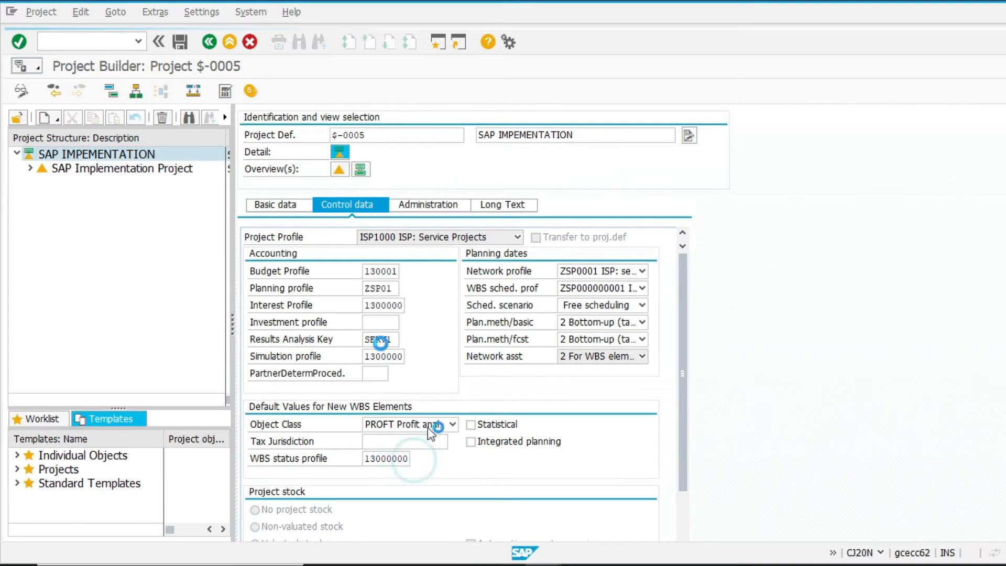
double_click(220, 198)
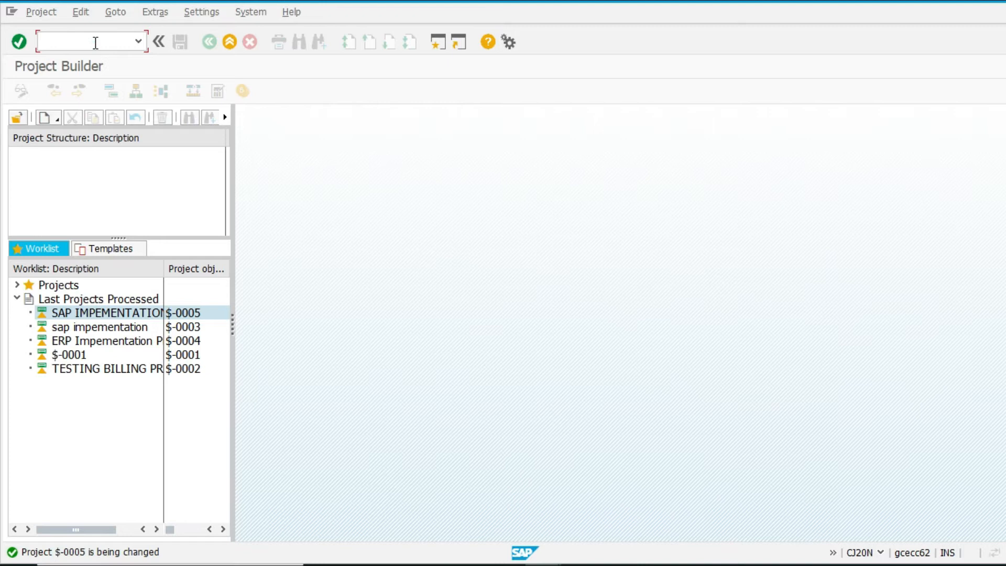
Step: Start transaction CJ30 in a new session and open the original budget overview of project $-0005
click(95, 43)
text(/ocj30)
key(Return)
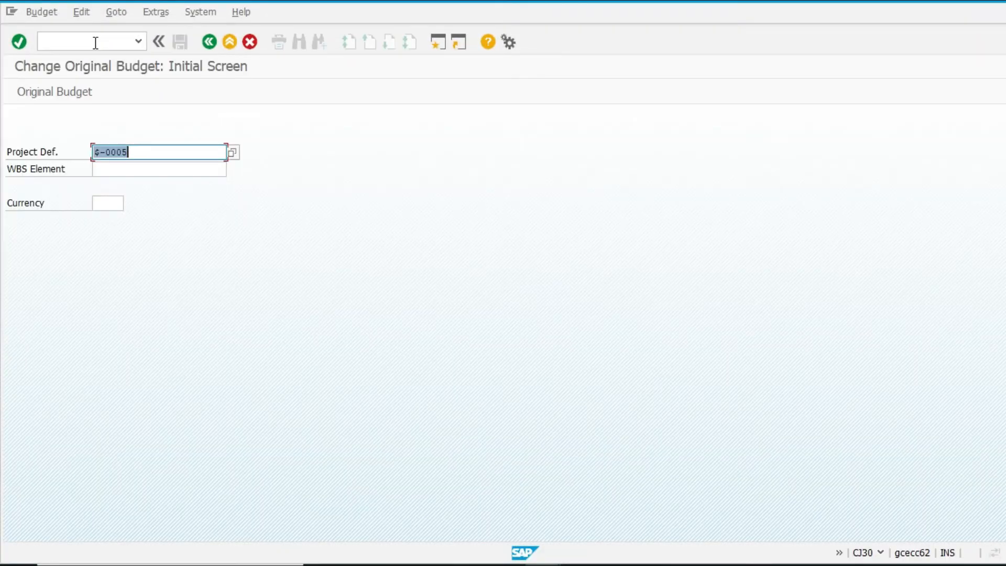
click(72, 91)
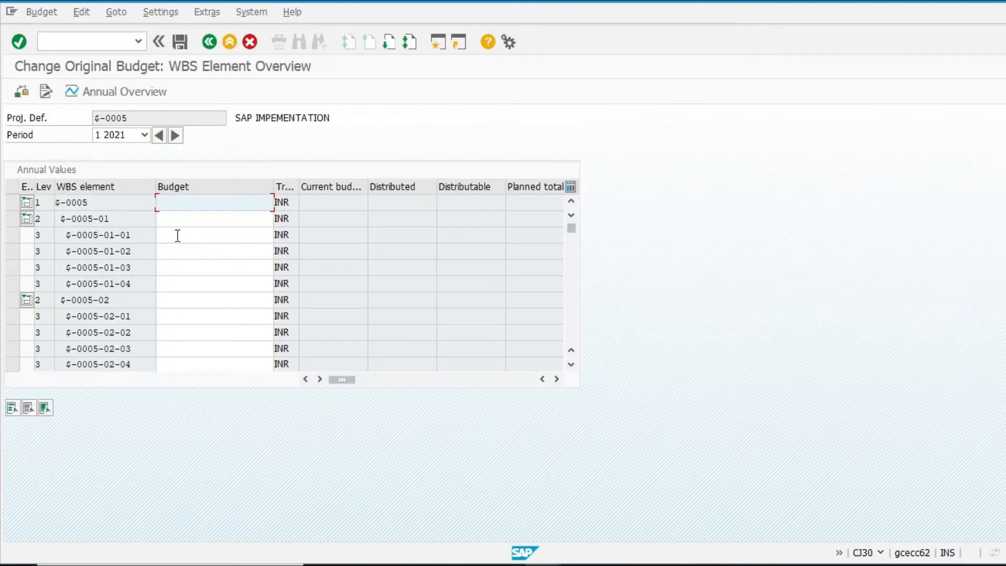
click(193, 225)
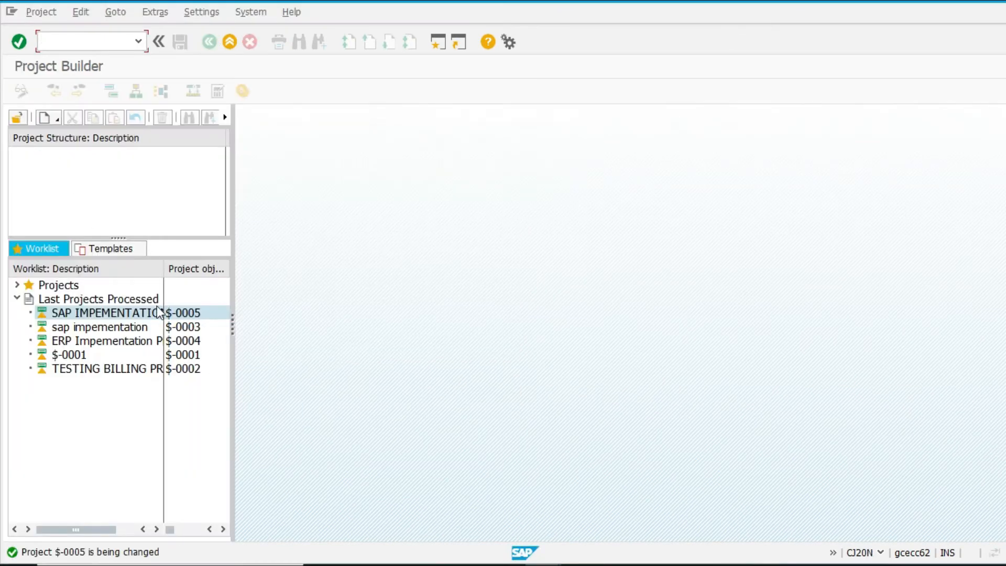
Step: Open project $-0005 in Project Builder, expand its structure down to the Blue Print modules and view the Blue Print details
double_click(156, 311)
click(31, 168)
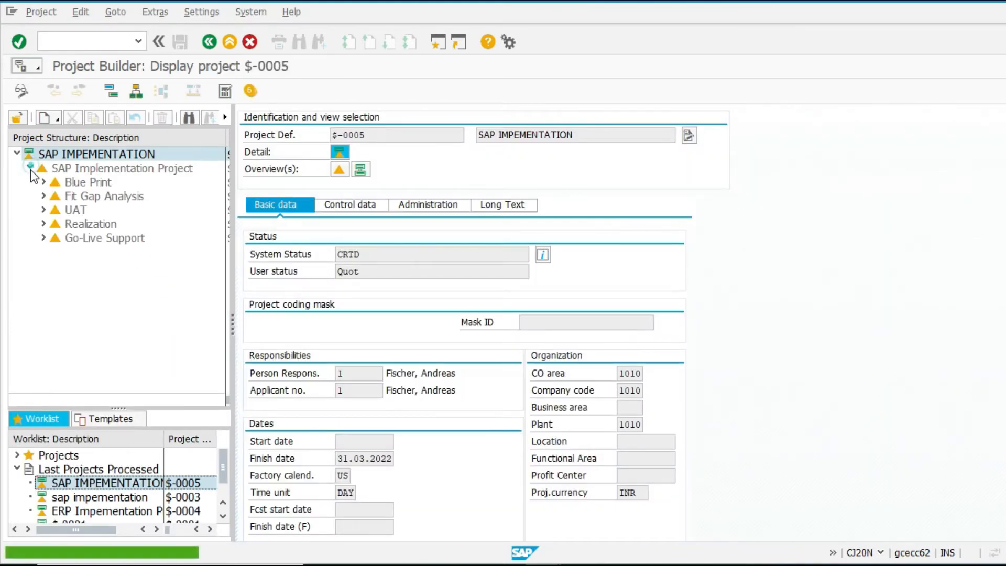
click(43, 183)
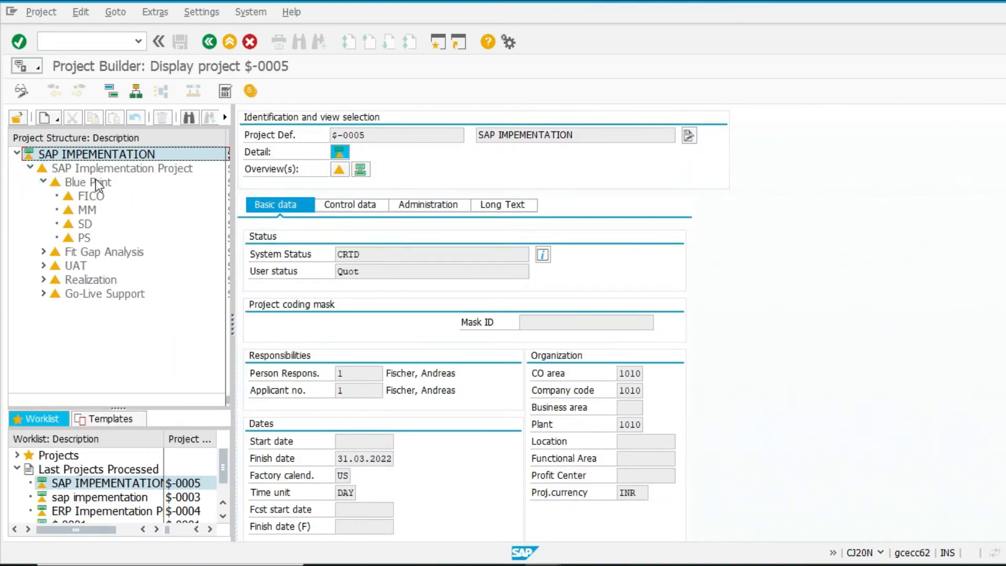
click(95, 181)
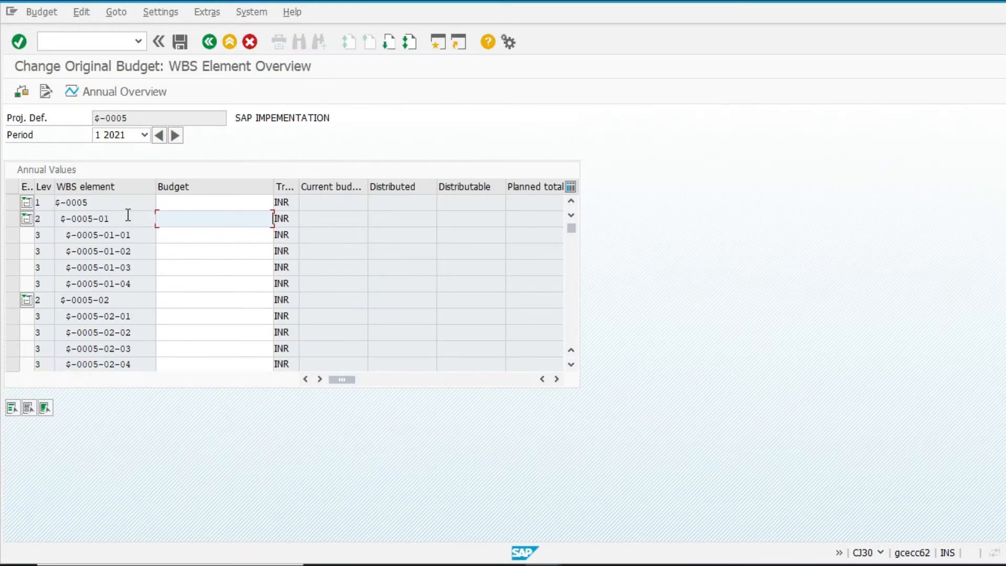
Step: Enter an original budget of 50000 for WBS element $-0005-01-01
text(5)
key(BackSpace)
key(Down)
key(Tab)
key(shift+Tab)
key(BackSpace)
key(Tab)
text(50000)
key(Tab)
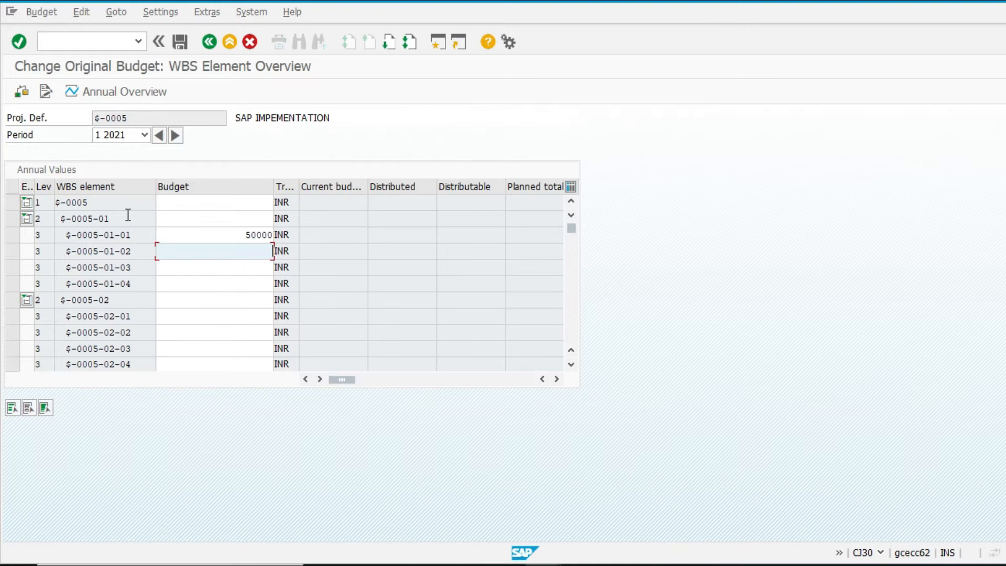
Step: Enter an original budget of 50000 each for WBS elements $-0005-01-02, $-0005-01-03 and $-0005-01-04
text(50000)
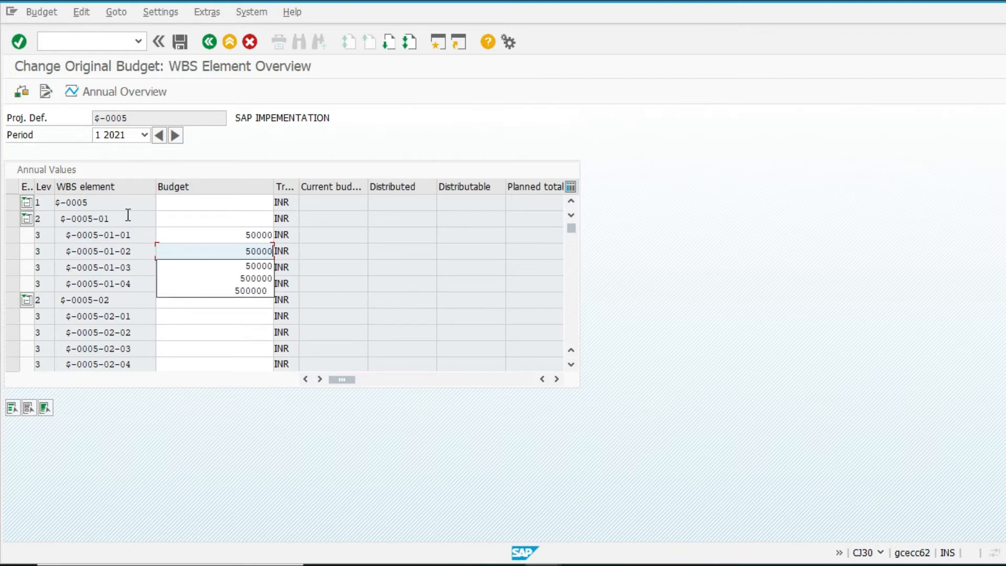
key(Down)
key(Tab)
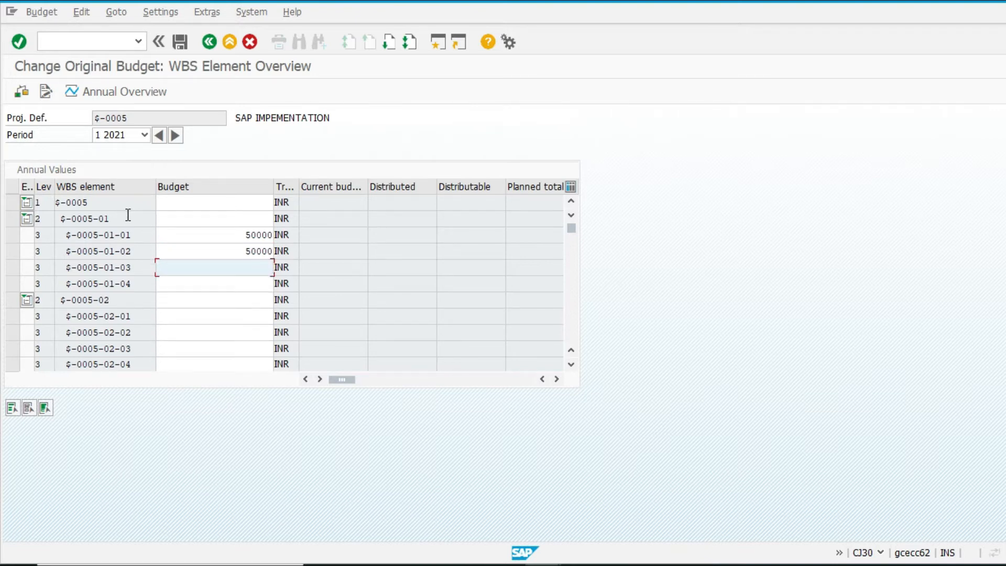
text(50000)
key(Tab)
text(50000)
key(Return)
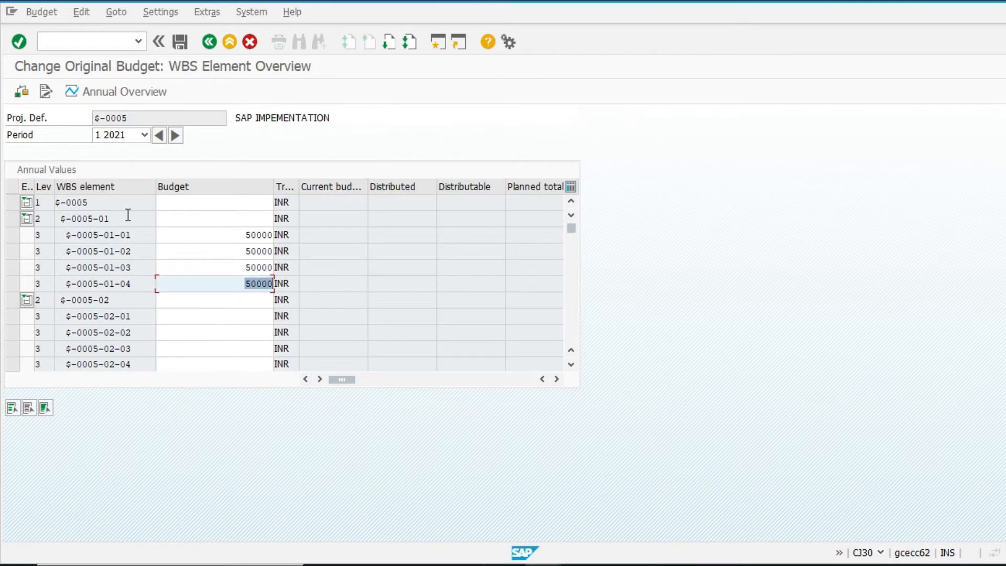
Step: Total up the entered budgets to the higher-level WBS elements and save the original budget
click(81, 12)
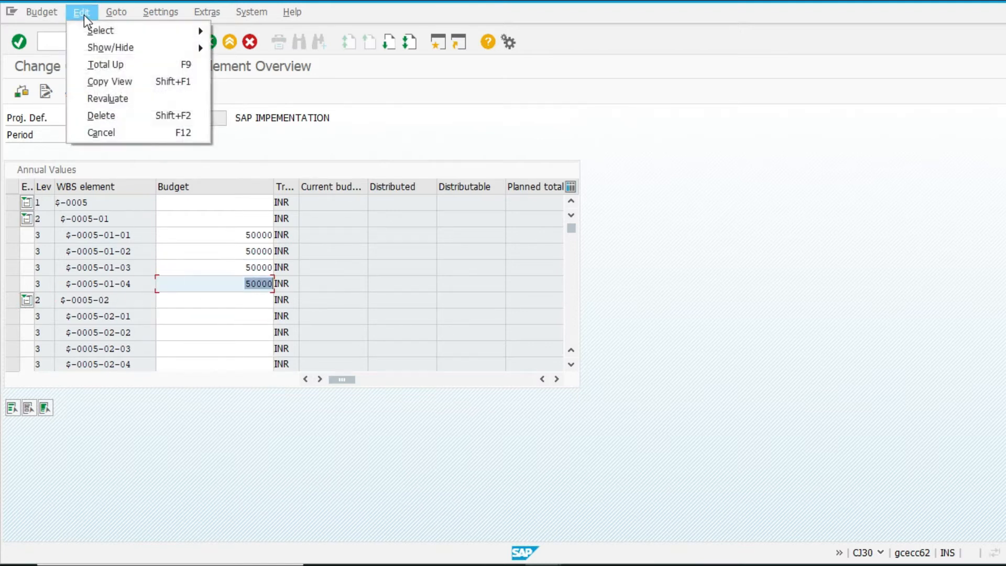
click(107, 62)
click(299, 323)
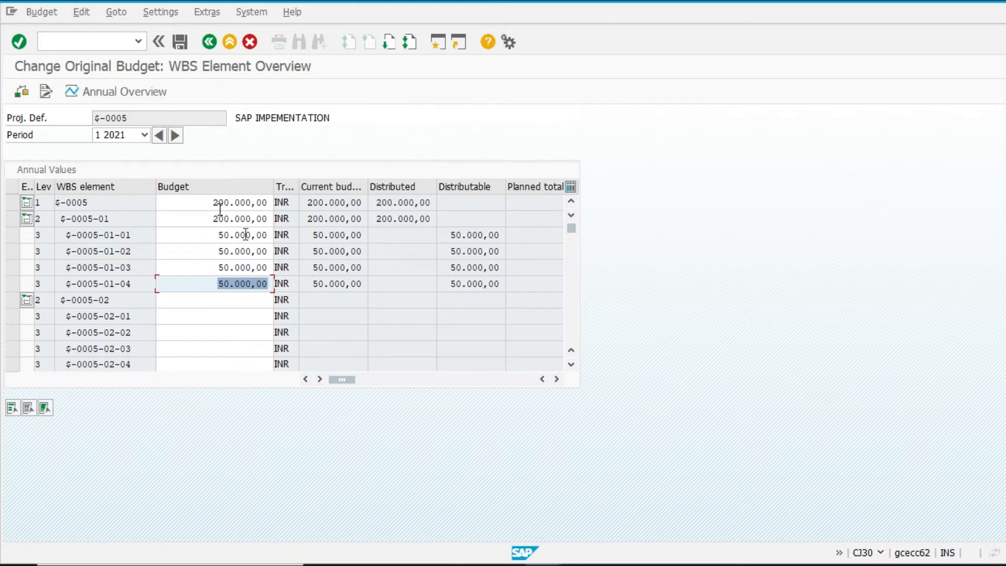
key(ctrl+s)
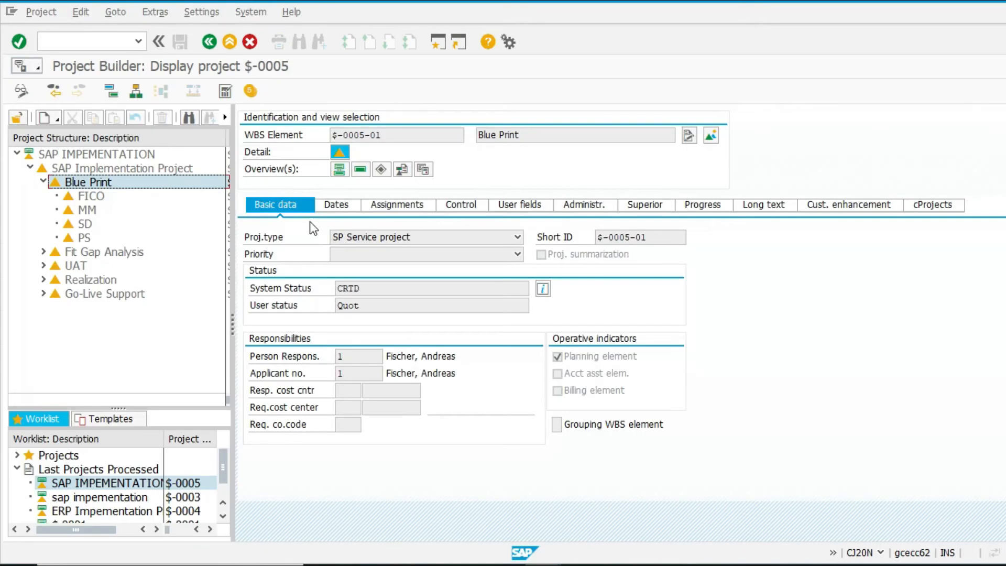
Step: Reopen project $-0005 for changing in Project Builder, expand its top WBS element and display the Blue Print details
click(209, 41)
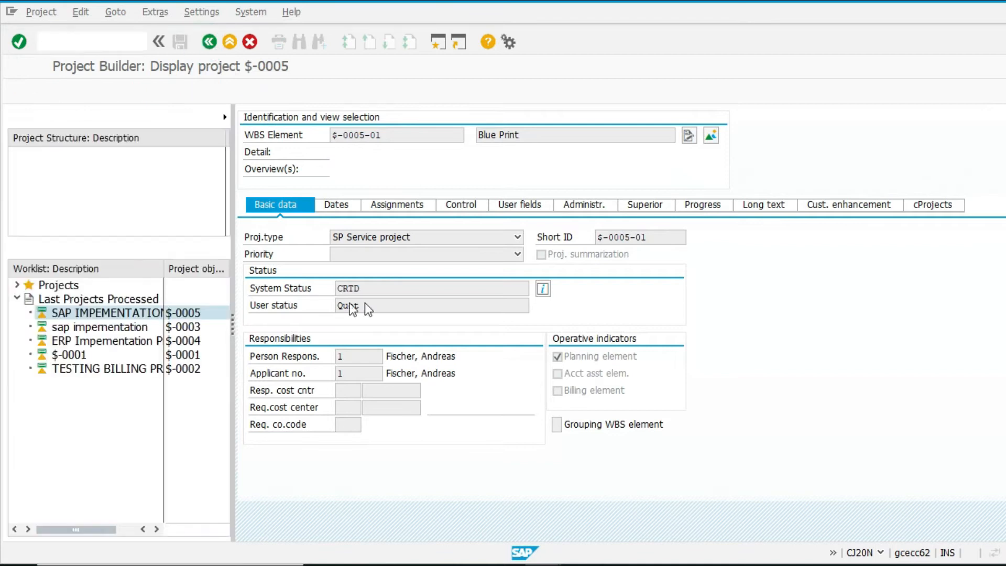
click(128, 314)
double_click(128, 314)
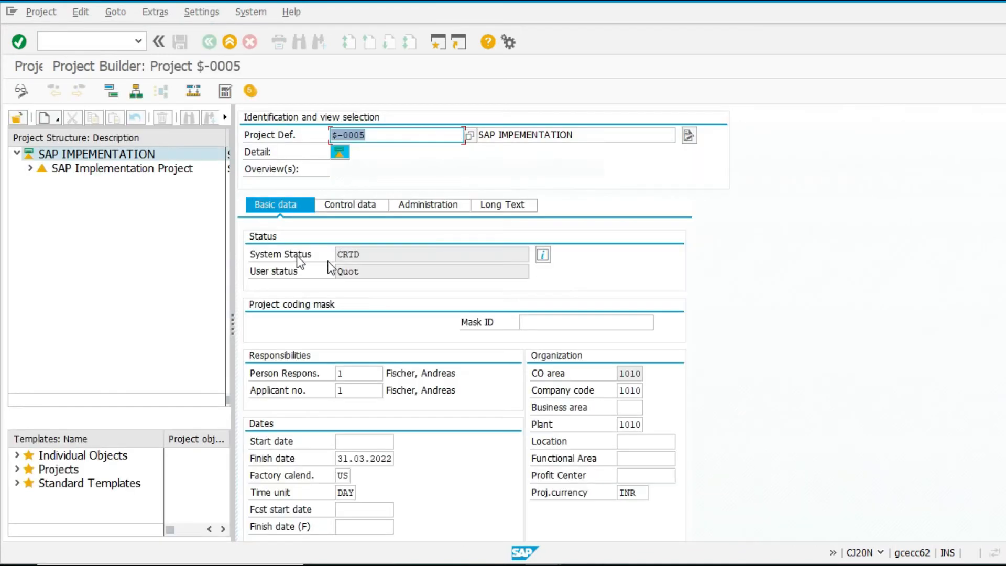
click(30, 168)
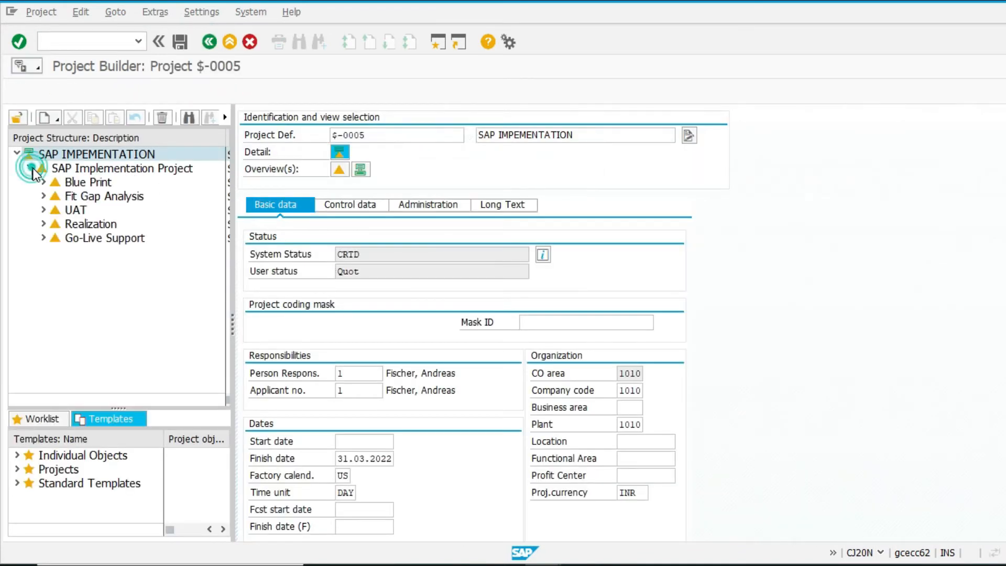
click(81, 183)
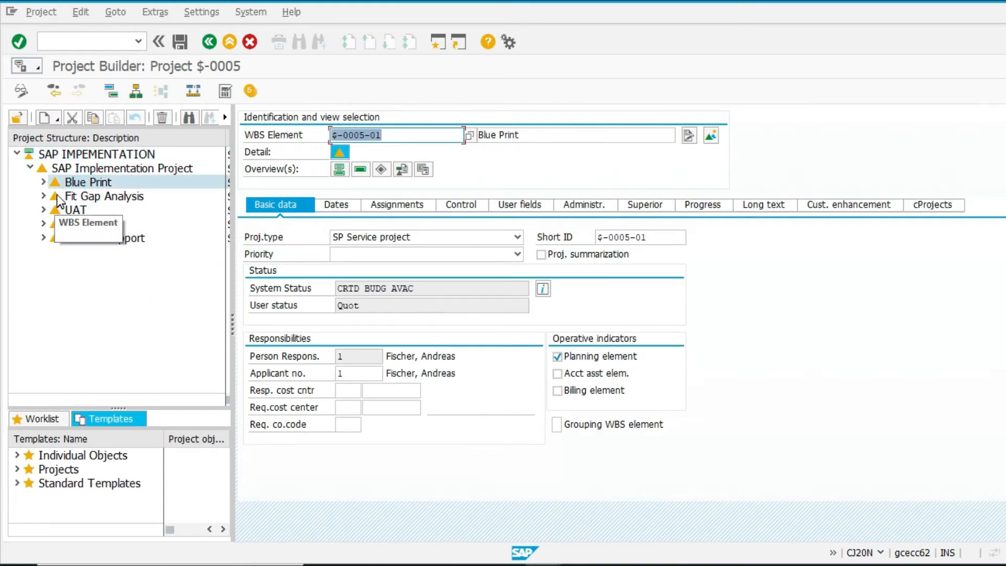
Step: Set the status of the Blue Print WBS element to Release
click(89, 13)
mouse_move(102, 45)
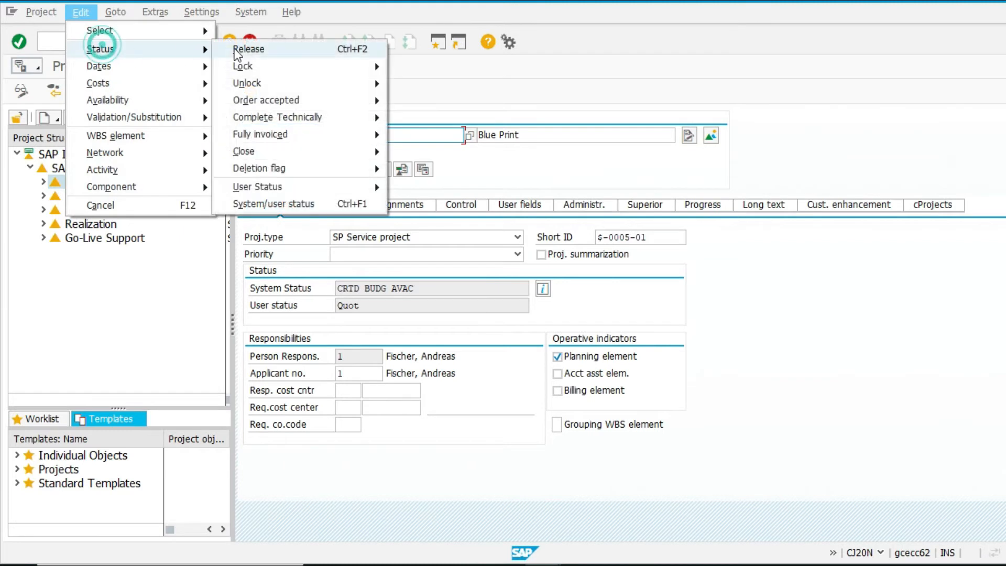
click(252, 45)
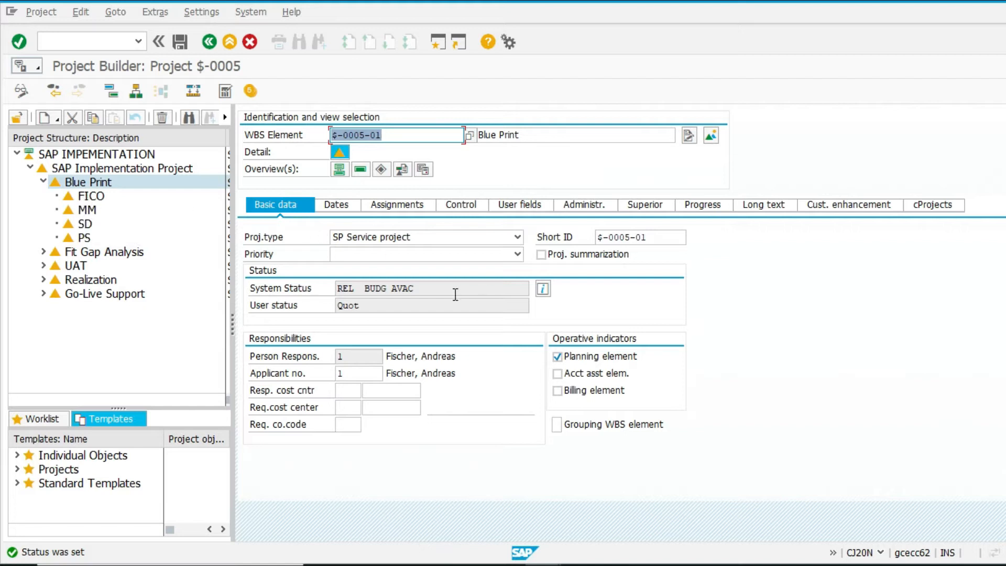
Step: Create a network under the FICO WBS element of Blue Print
click(91, 196)
right_click(98, 201)
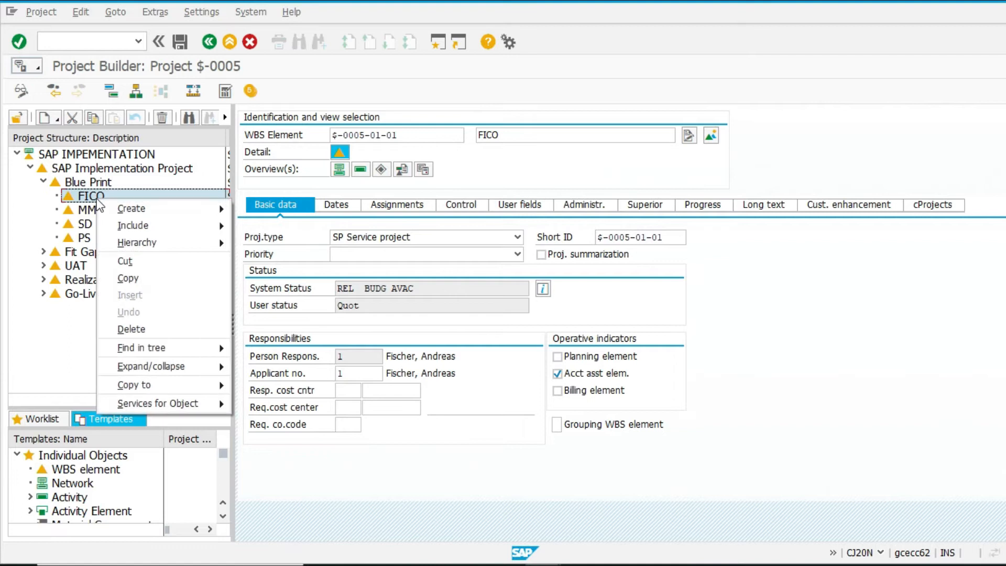
mouse_move(128, 208)
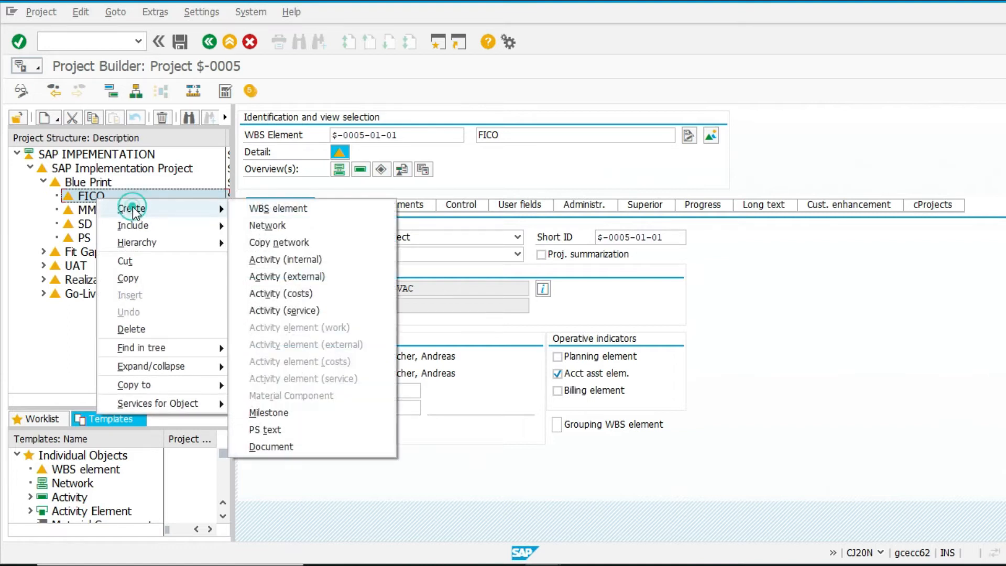
click(283, 225)
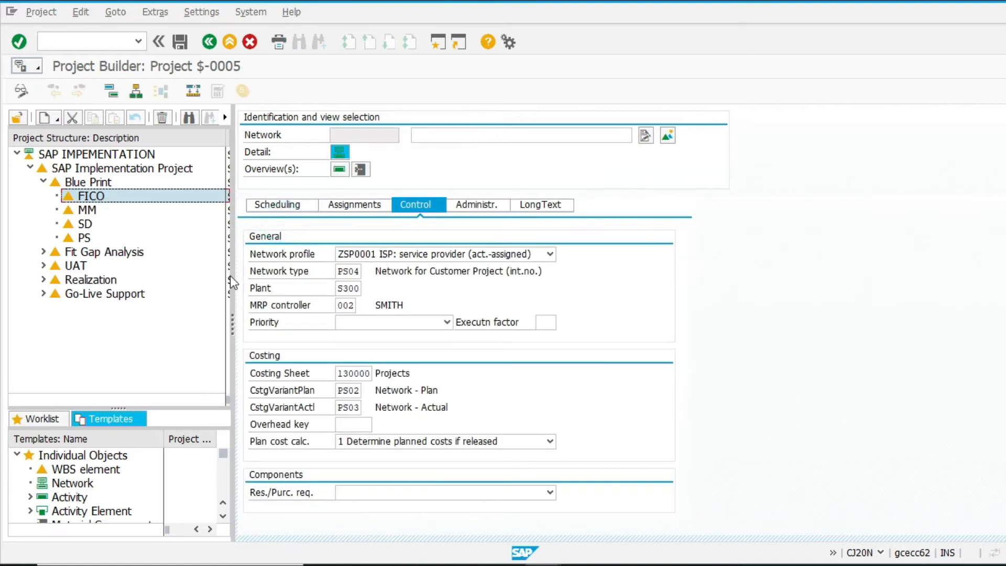
Step: Set the new network's plant to 1010 and its MRP controller to 001
click(353, 289)
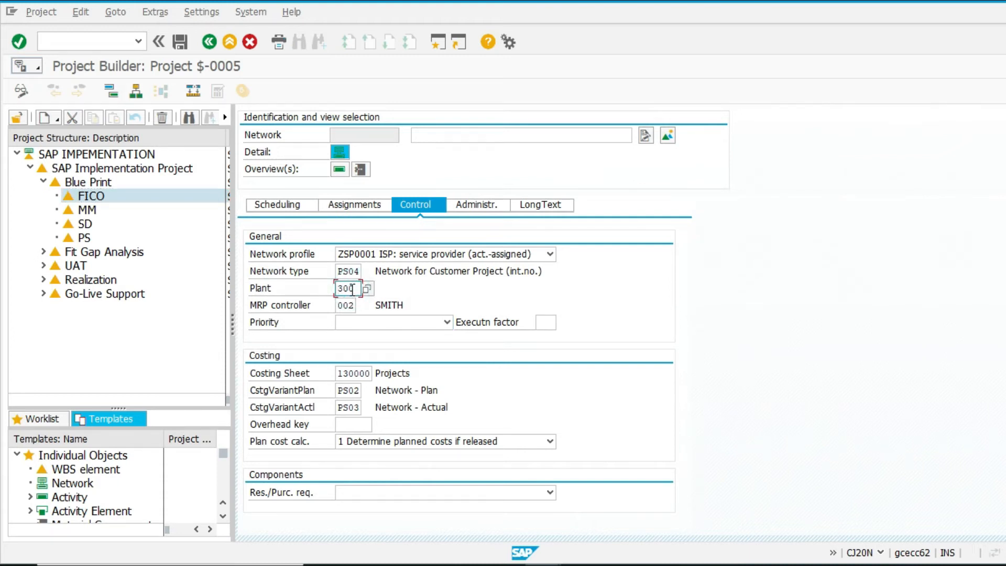
double_click(353, 289)
text(1010)
key(Tab)
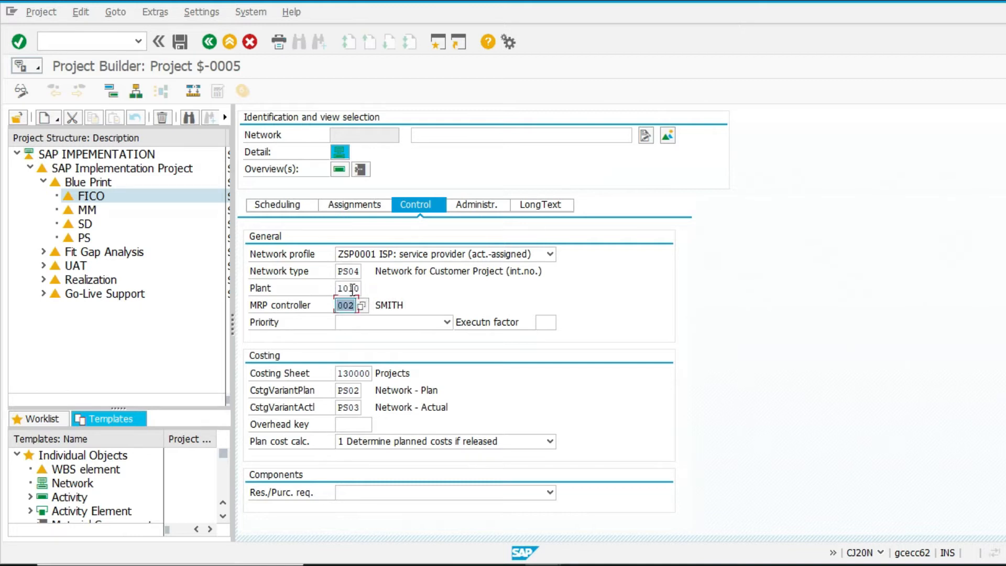
key(Delete)
text(001)
key(Tab)
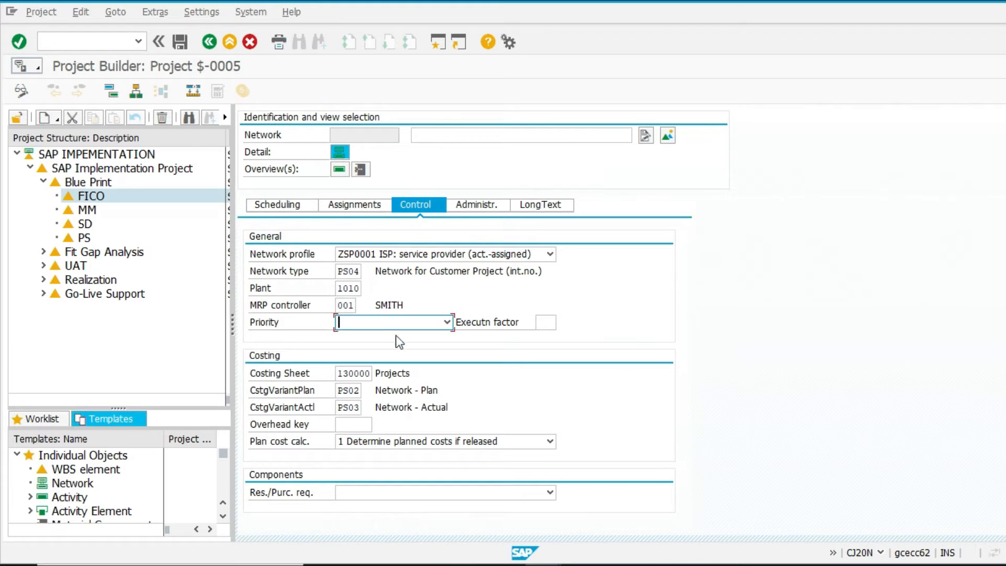
key(F4)
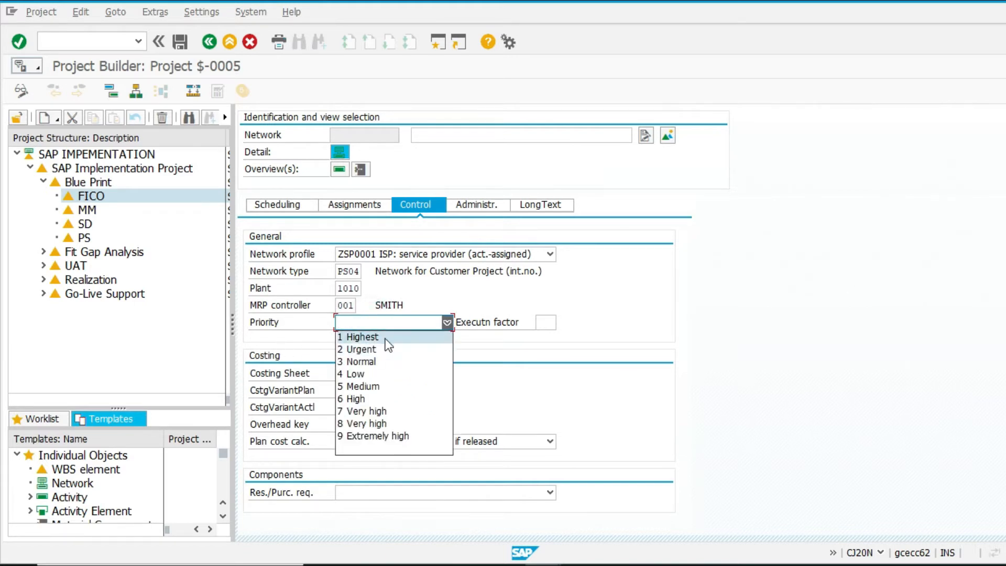
key(Down)
key(Down)
key(Down)
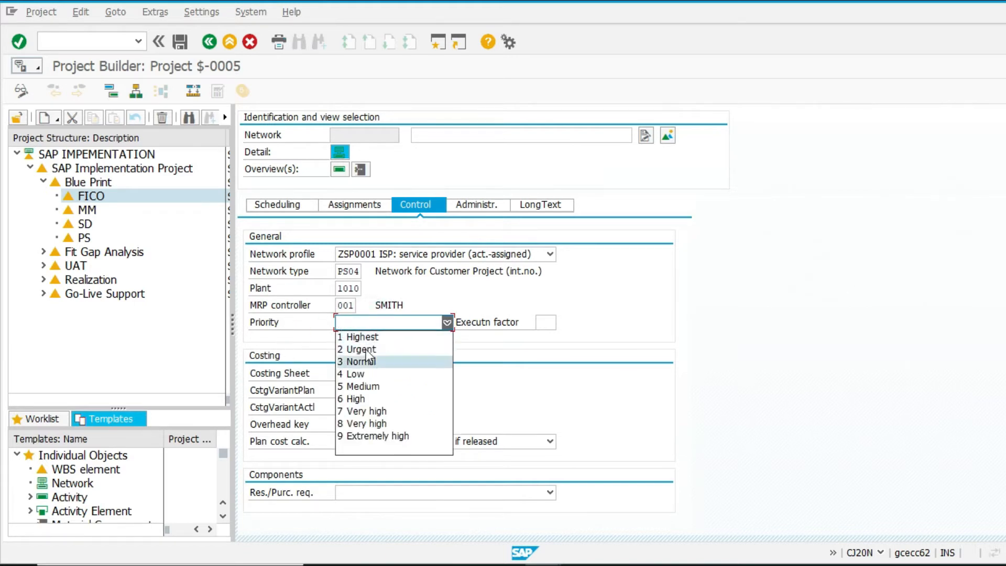
click(512, 345)
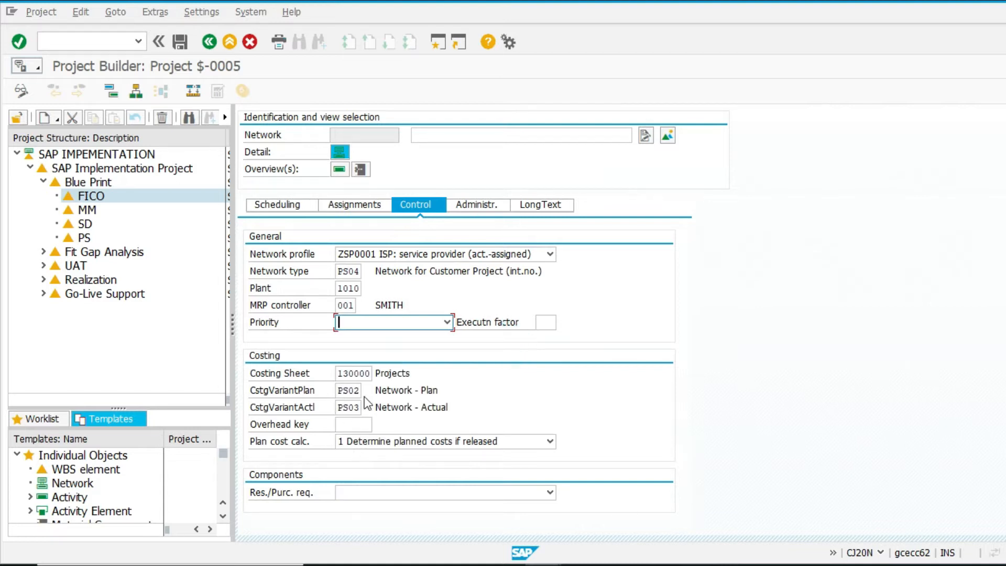
Step: Set the network's scheduling type to 2 Backwards and its basic start date to 26.04.2021
click(463, 207)
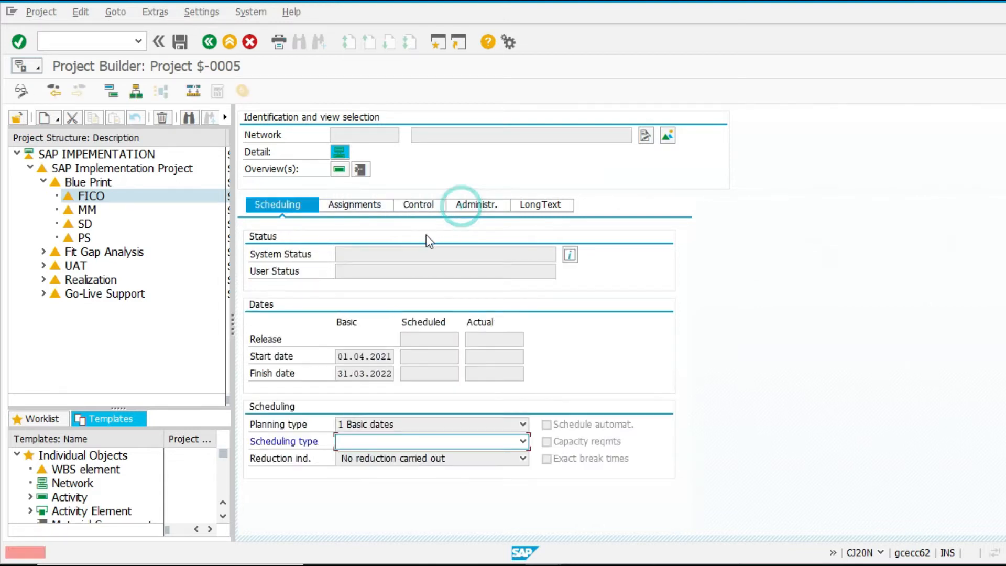
click(409, 442)
click(373, 468)
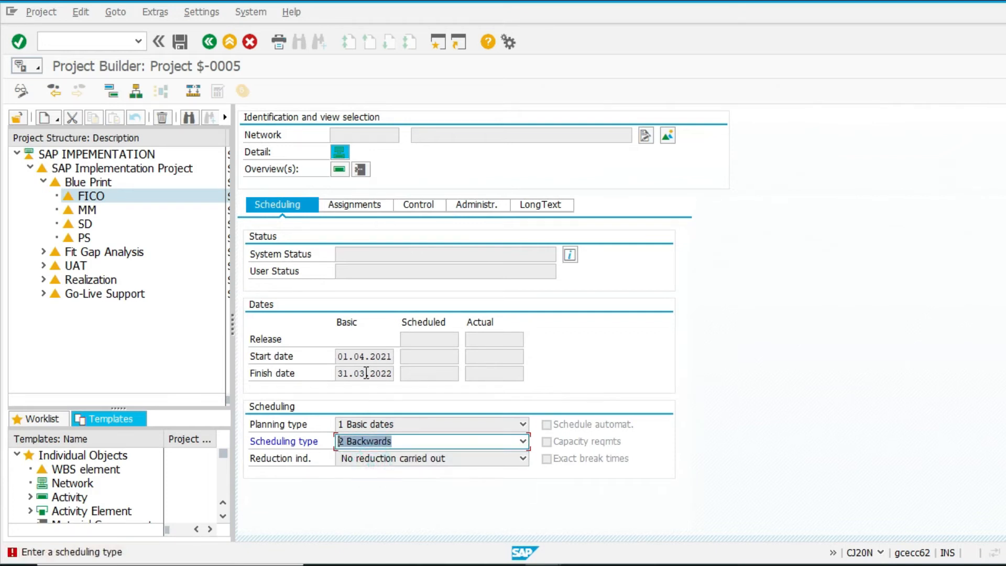
click(353, 360)
key(ctrl+a)
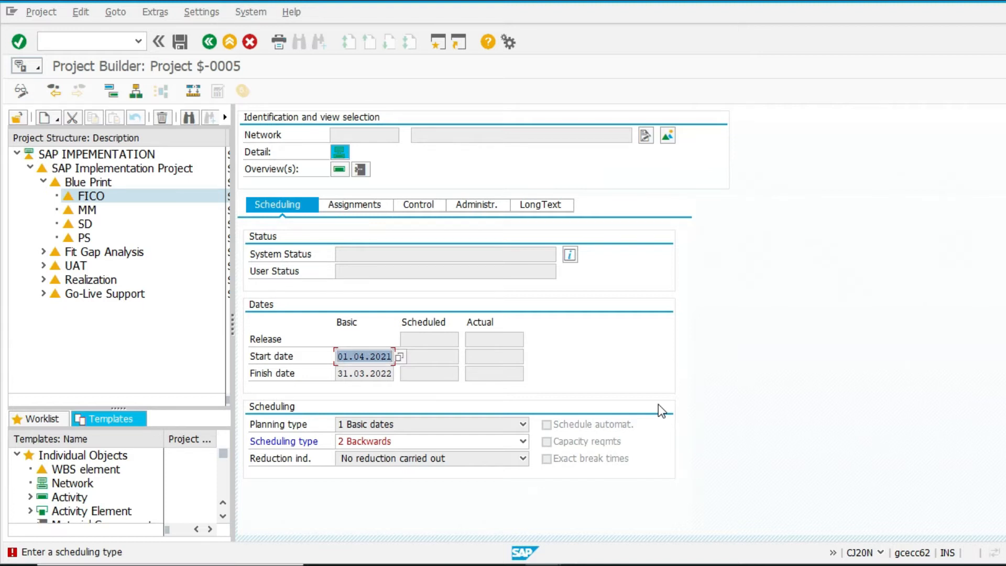
key(Return)
text(260421)
key(Return)
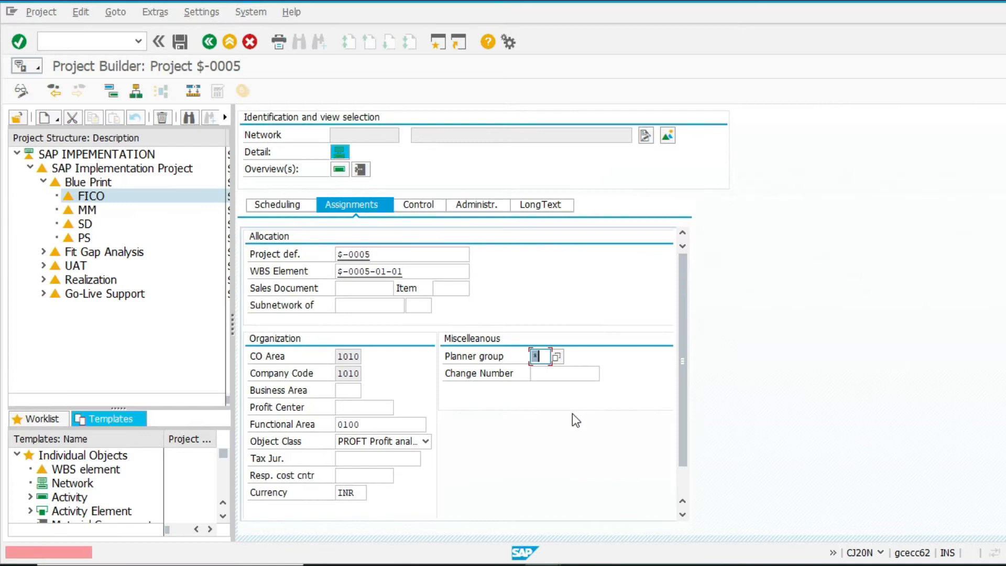
Step: Clear the network's planner group and name the network "fico consultant"
key(BackSpace)
key(Return)
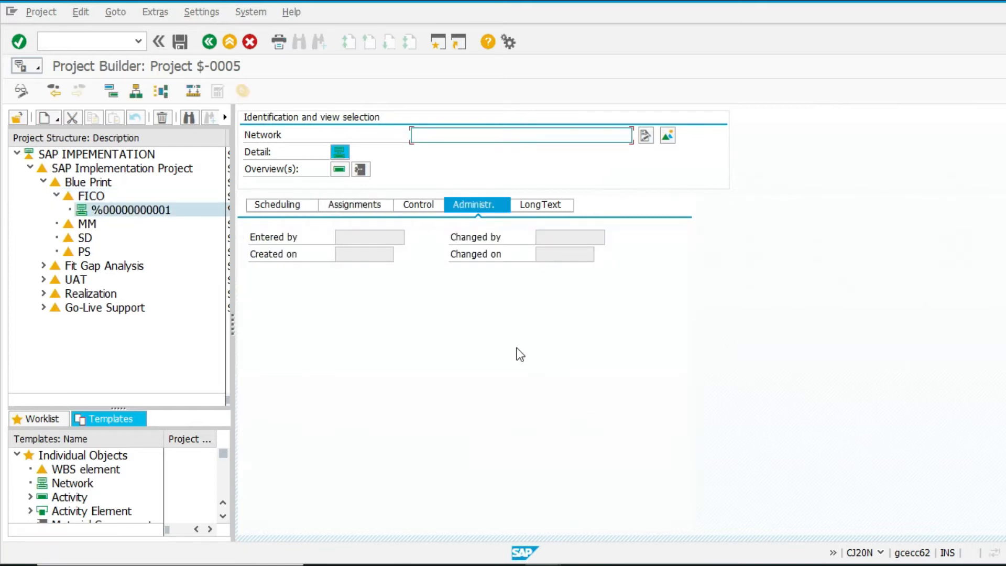
click(162, 208)
text(fico consultant)
key(Return)
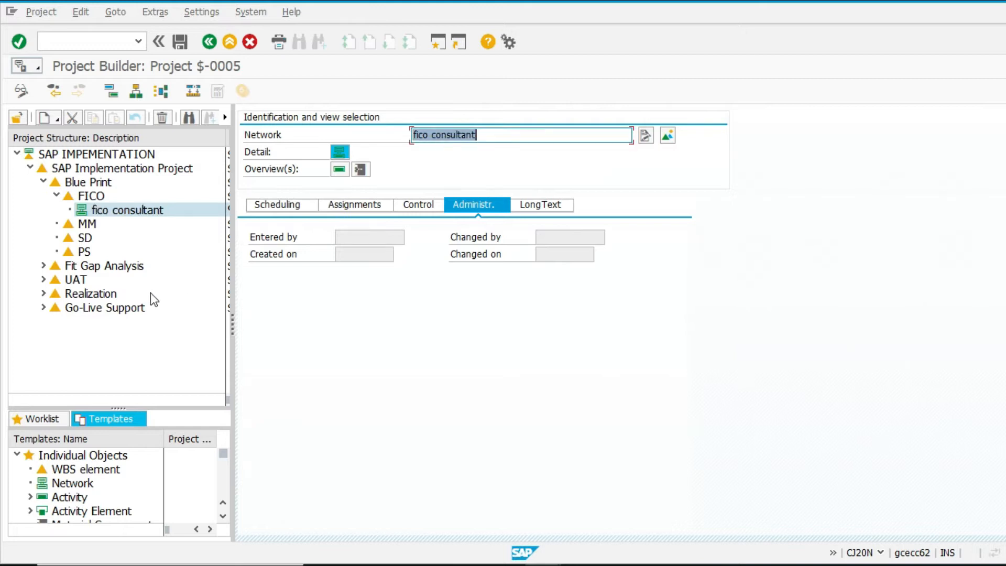
Step: Create an internal activity named "finalization of blueprint" under the fico consultant network
click(141, 217)
right_click(136, 211)
mouse_move(164, 221)
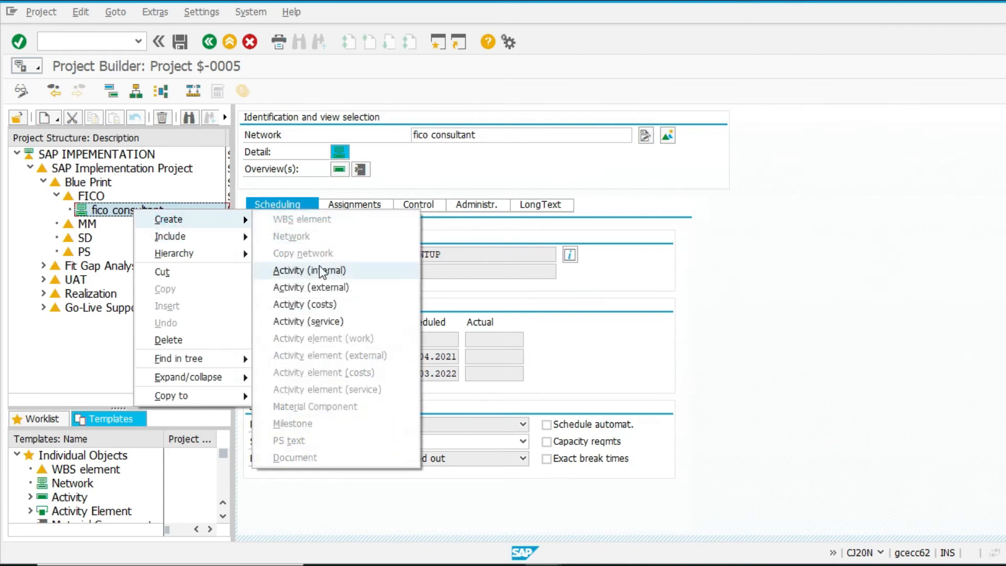
click(319, 332)
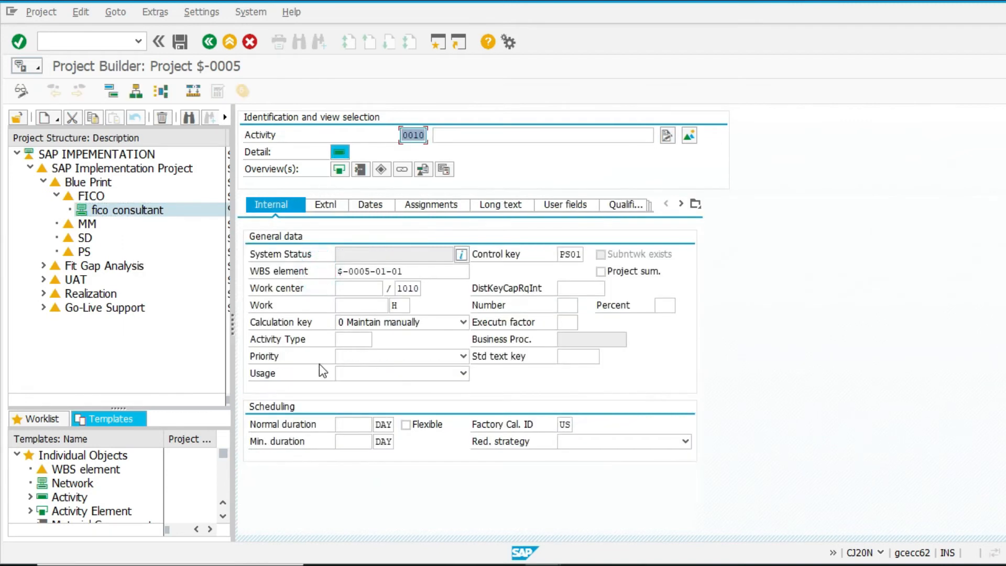
click(459, 132)
text(finalization of blueprint)
key(Tab)
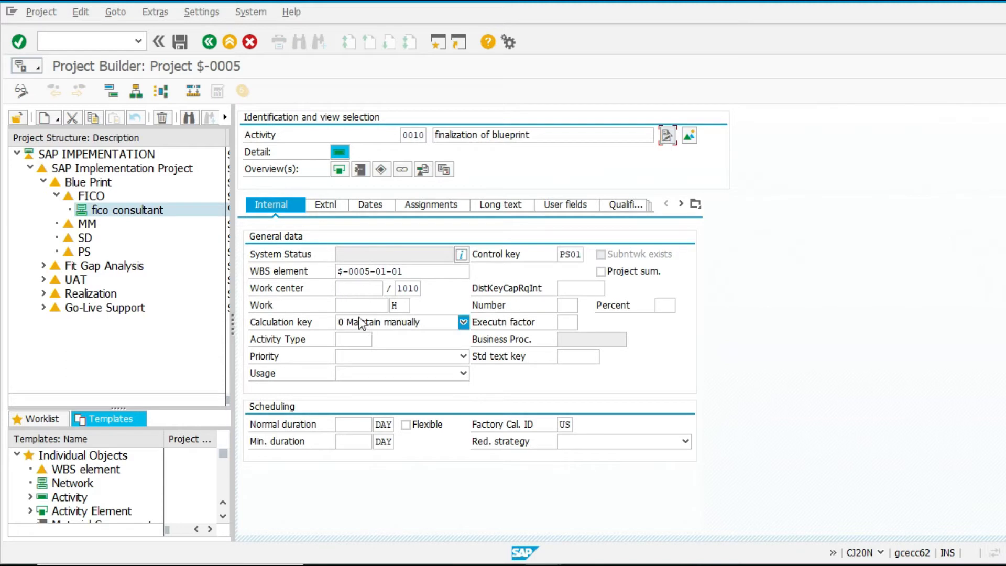
Step: Keep the activity's calculation key at 0 Maintain manually and display its external processing data, acknowledging the settlement messages
click(385, 325)
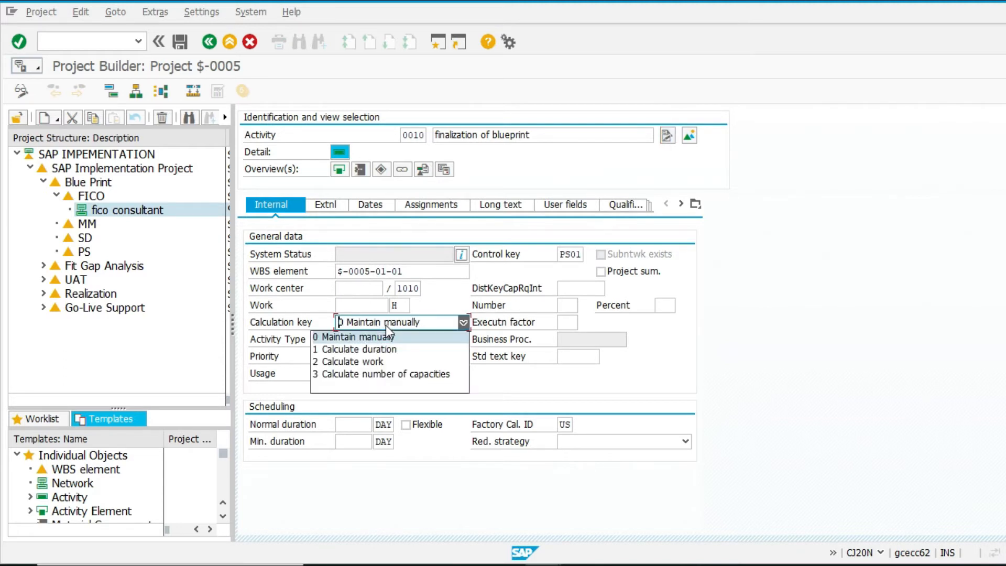
click(401, 325)
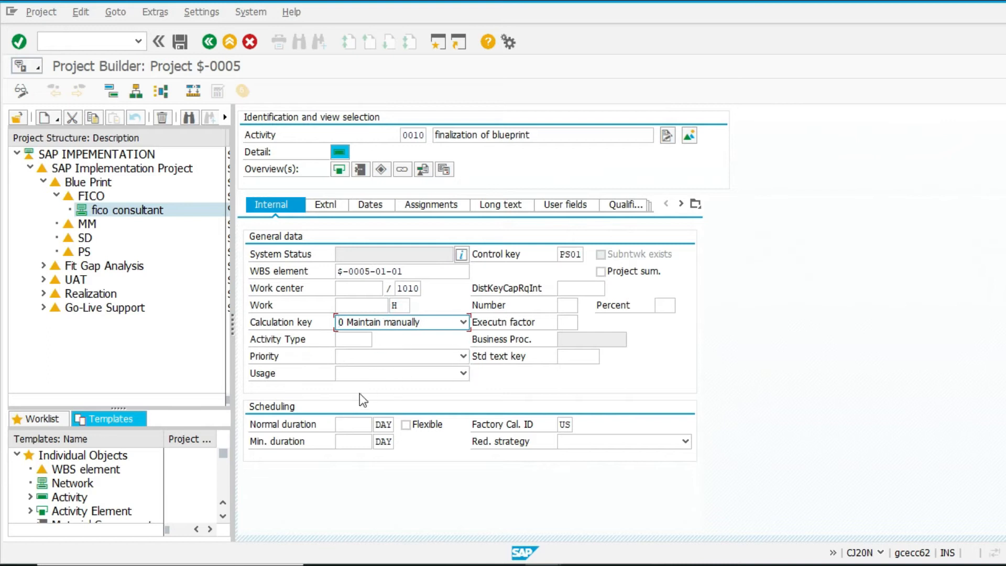
click(340, 203)
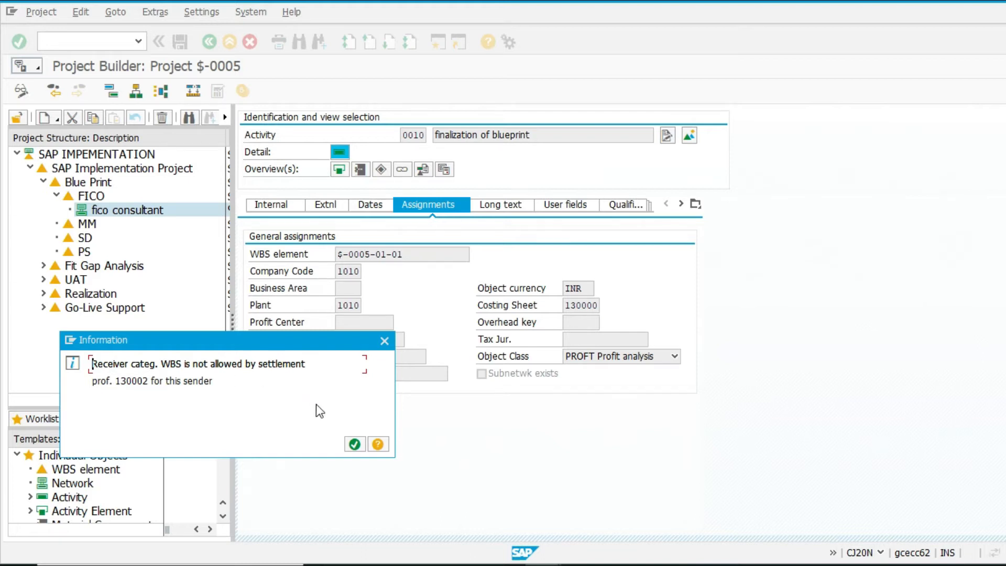
click(354, 444)
click(355, 446)
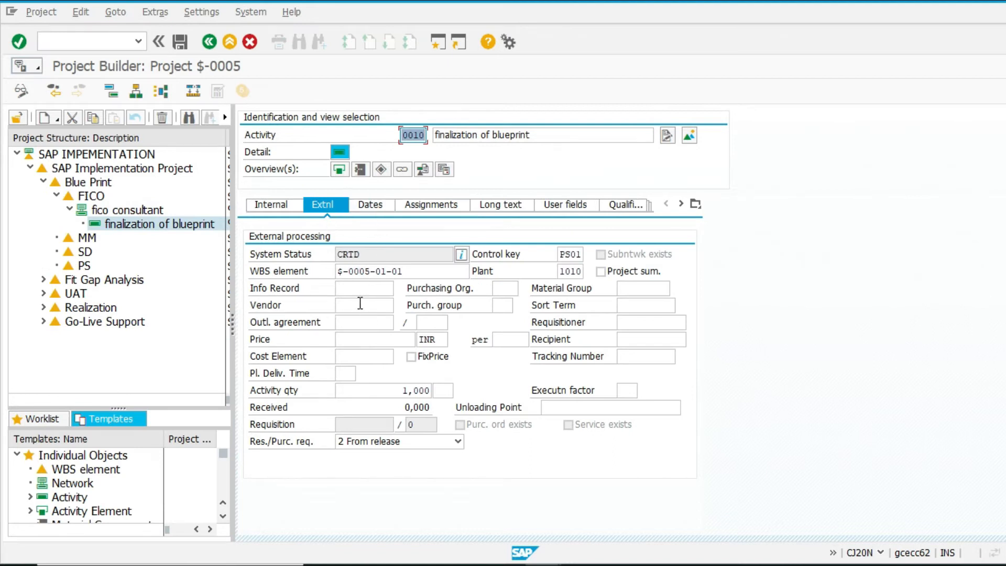
Step: Set the activity's start constraint to 1 Must start on with the date 26.04.2021
click(378, 204)
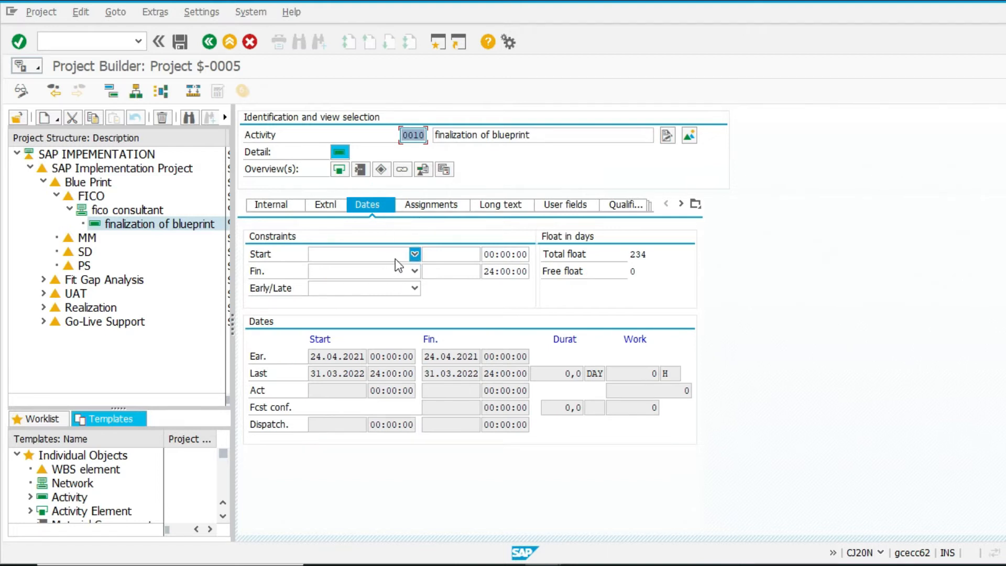
click(414, 254)
click(351, 269)
click(434, 257)
text(240421)
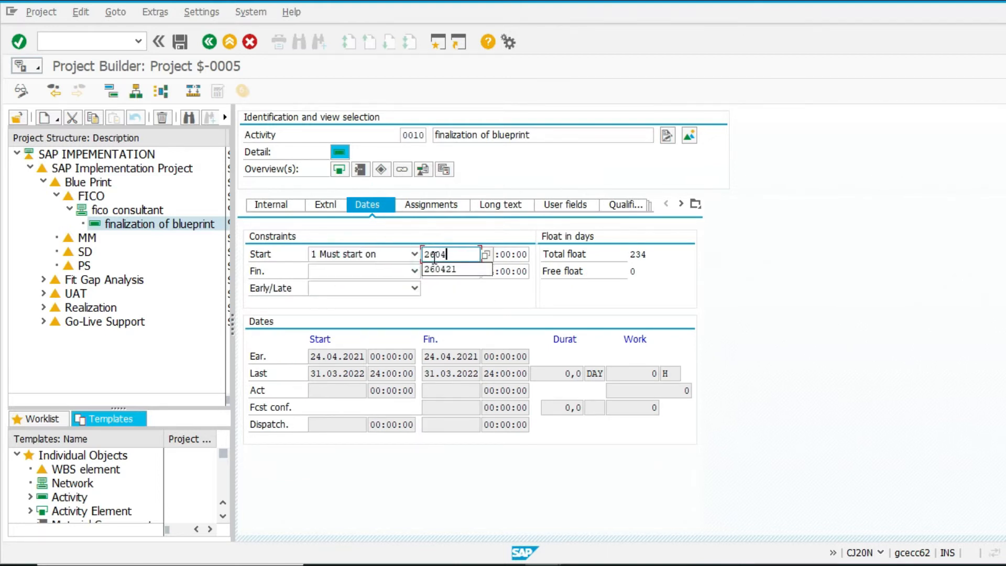
Step: Set the activity's finish constraint to 1 Must finish on with the date 30.04.2021
key(Tab)
key(F4)
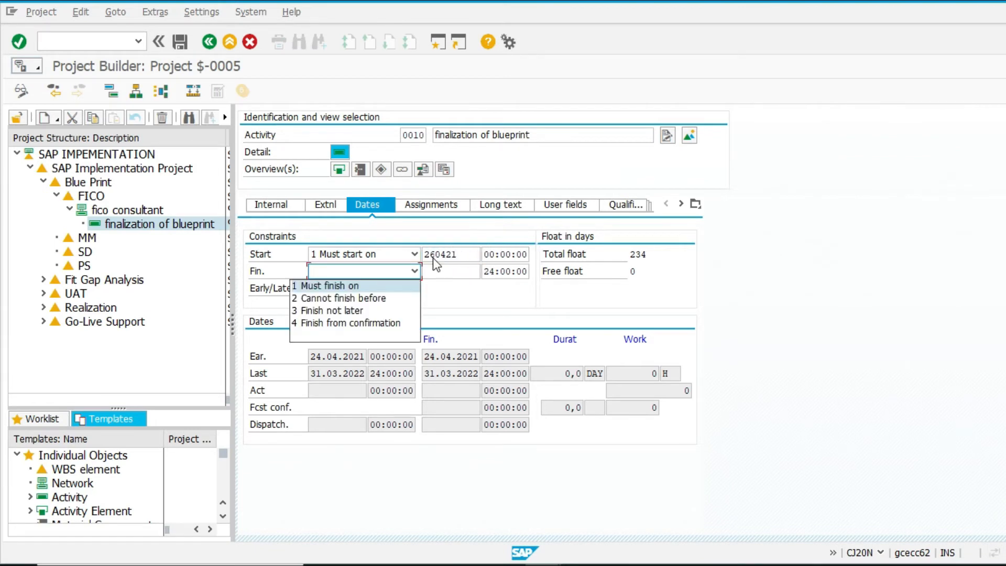
key(Return)
key(Tab)
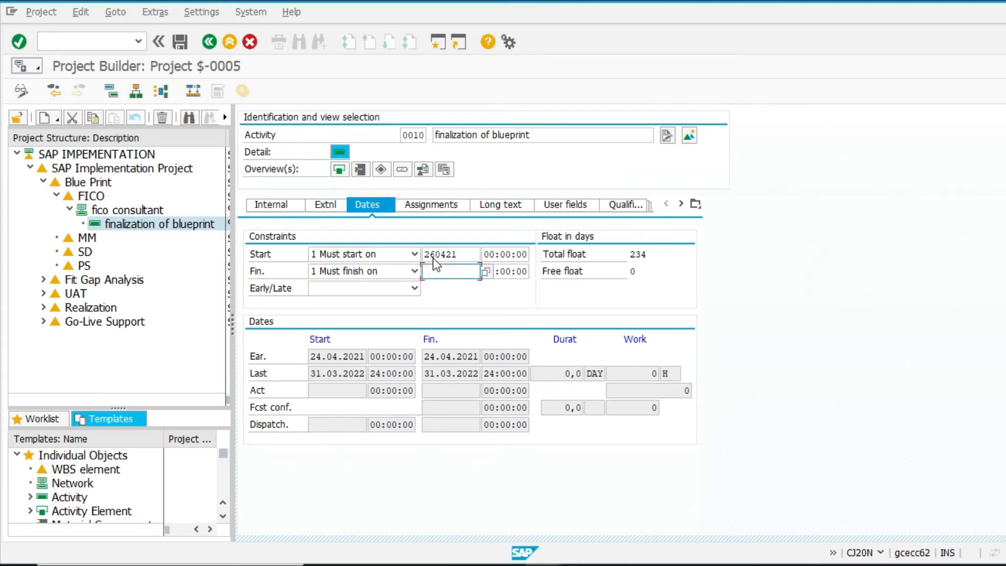
text(300421)
key(Return)
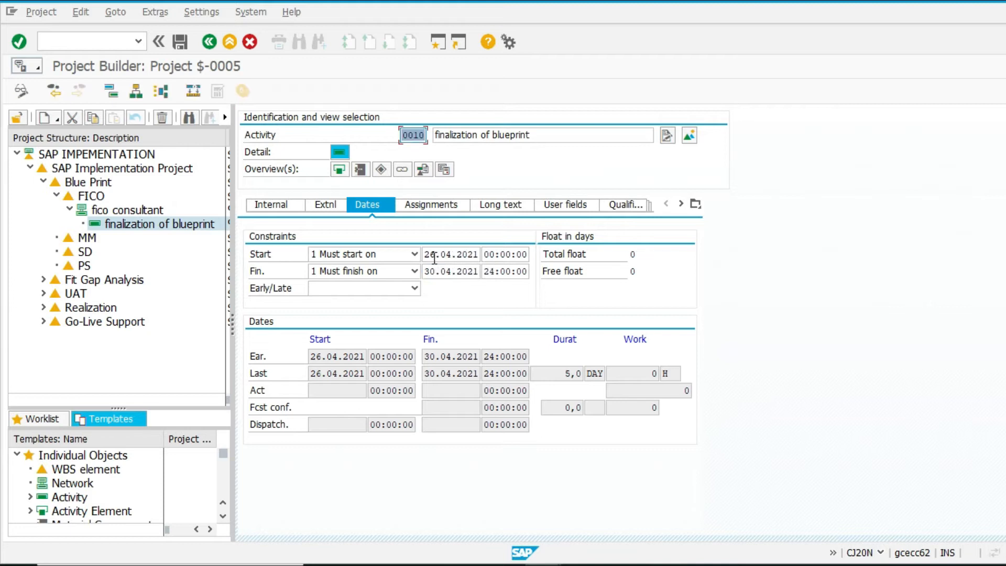
Step: Review the activity's assignments, user fields and internal processing data
click(453, 204)
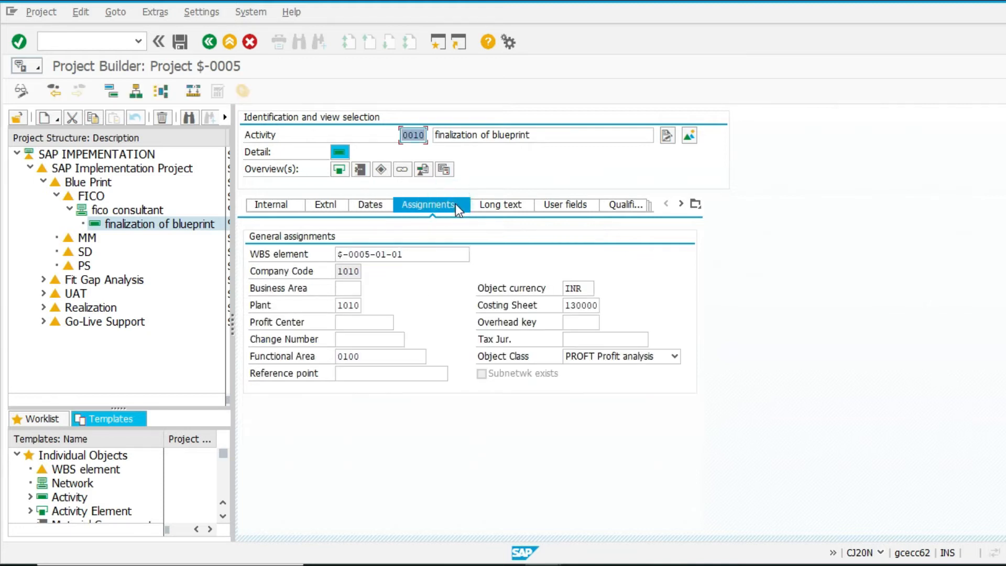
click(549, 207)
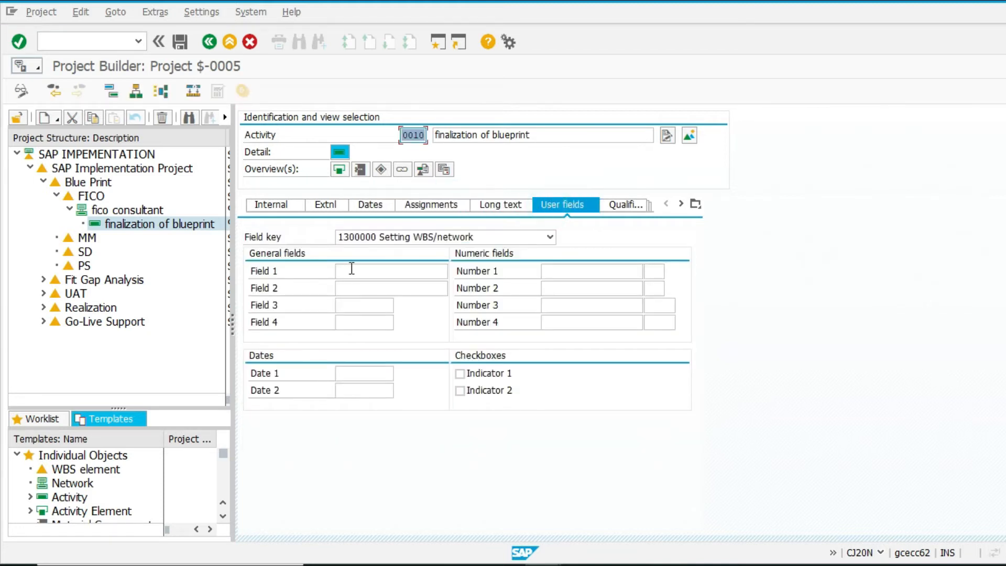
click(276, 205)
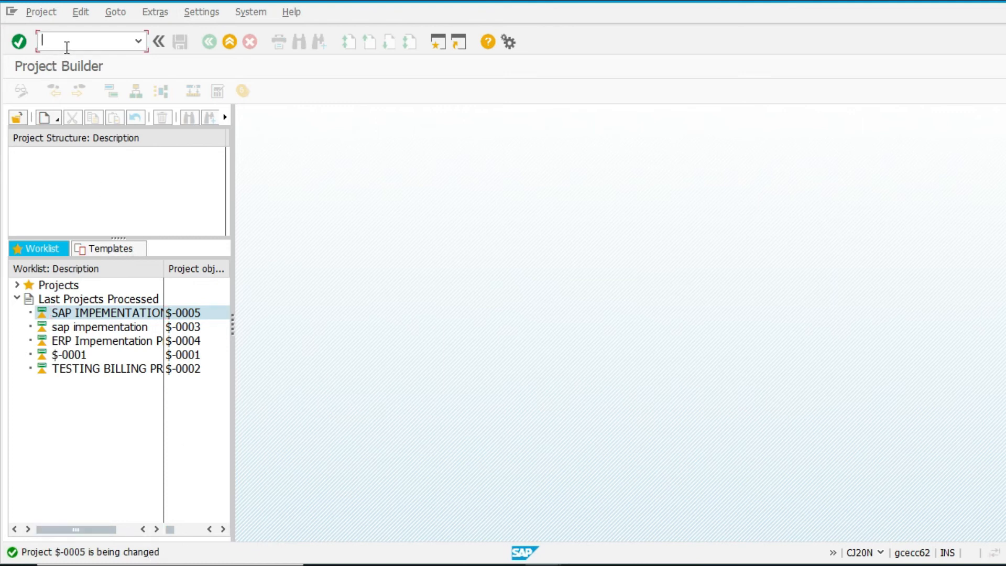
Step: Try to open transaction FV50 in a new session from Project Builder
text(/ofv50)
key(Return)
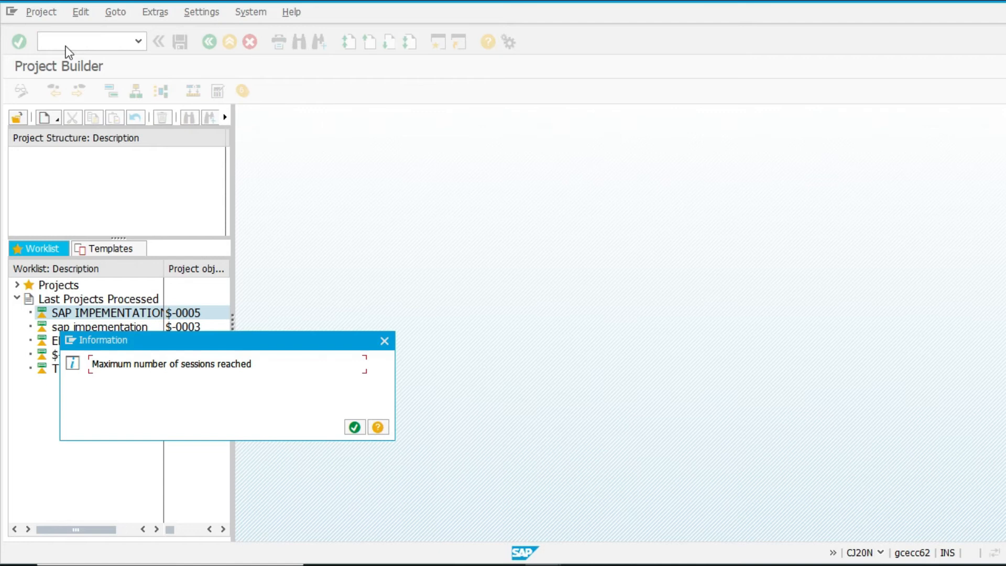
key(Return)
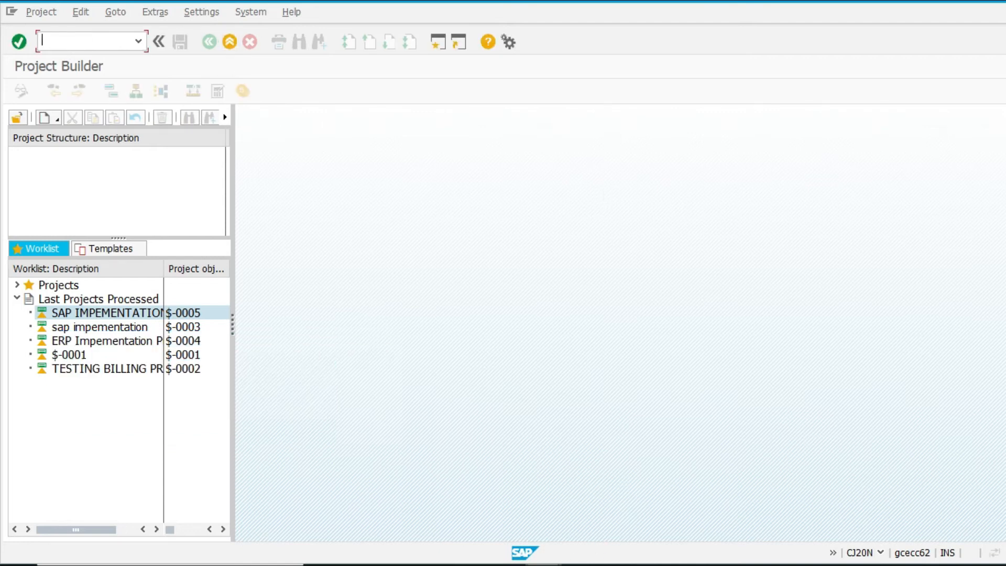
Step: Close a Change Original Budget session and switch to the SAP Easy Access session
mouse_move(576, 560)
click(729, 467)
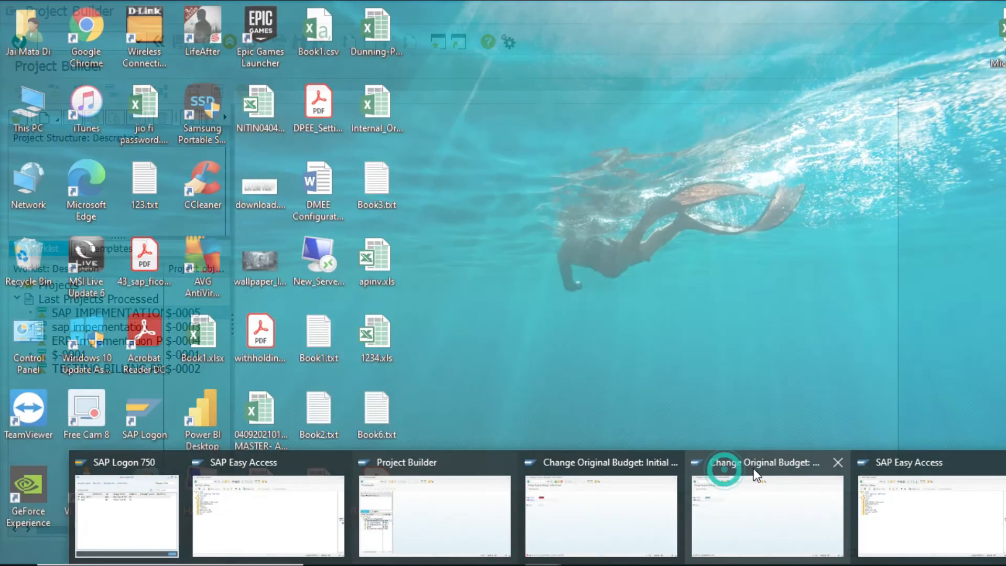
click(838, 462)
click(872, 490)
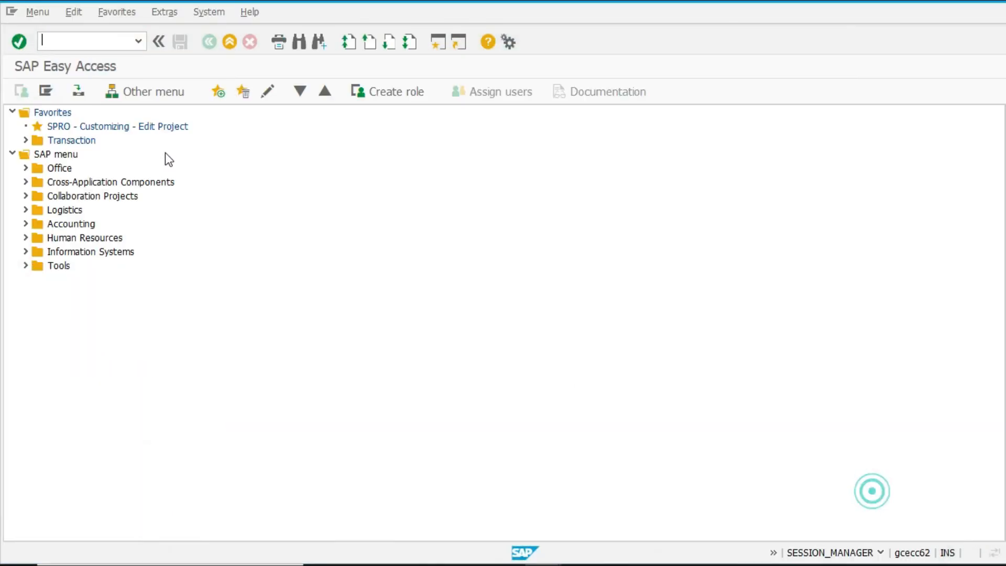
Step: Open transaction FV50 for company code 1010
key(Return)
text(1010)
key(Return)
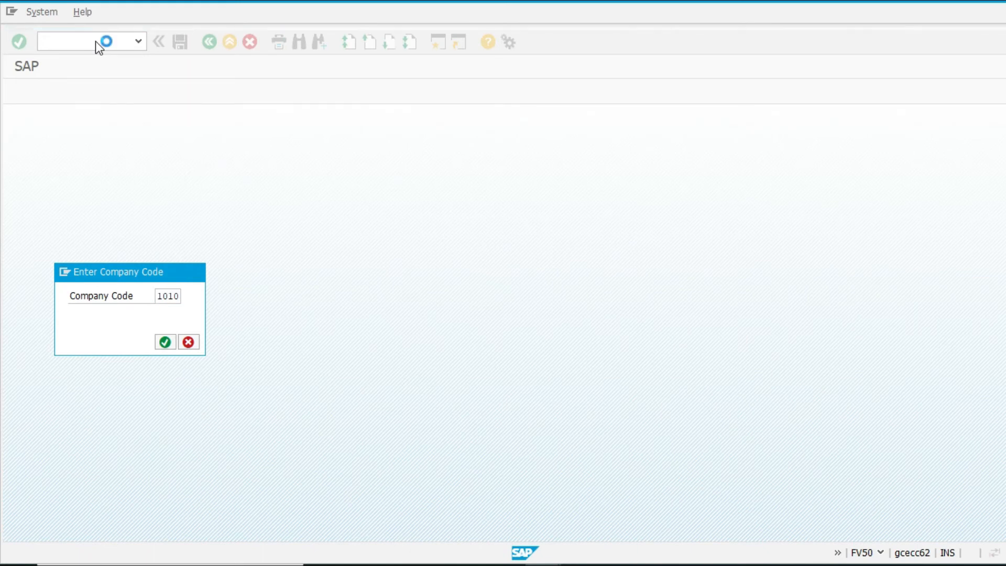
Step: Set the parked document's date to 24.04.2021 and its currency to INR
text(240421)
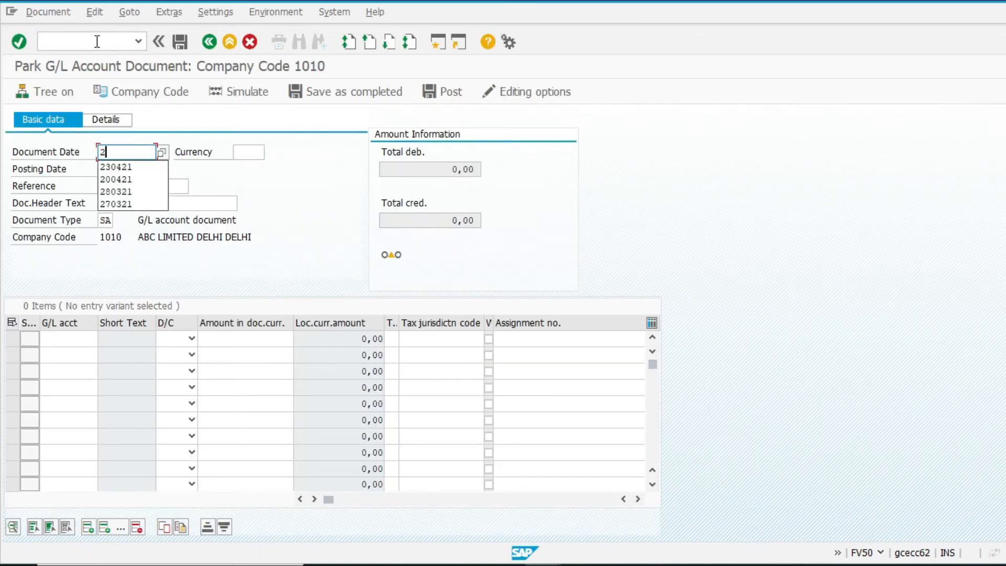
key(Tab)
text(inr)
key(Tab)
key(Tab)
key(Tab)
key(Tab)
key(Tab)
key(Tab)
Step: Enter G/L account 61101 in the first line as a 100000 debit and open that item's details
text(61101)
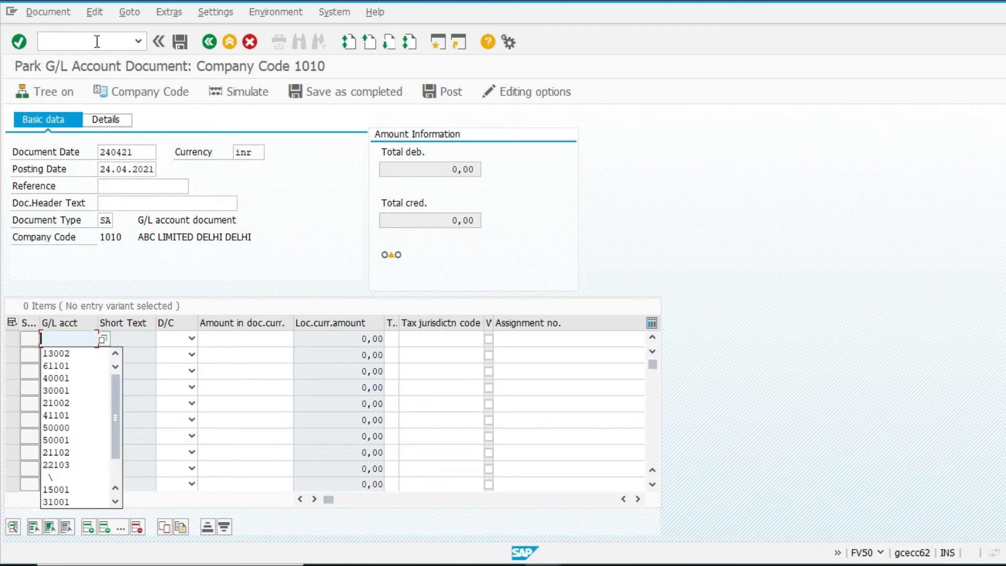
key(Tab)
key(h)
key(F4)
key(Down)
key(Tab)
text(100000)
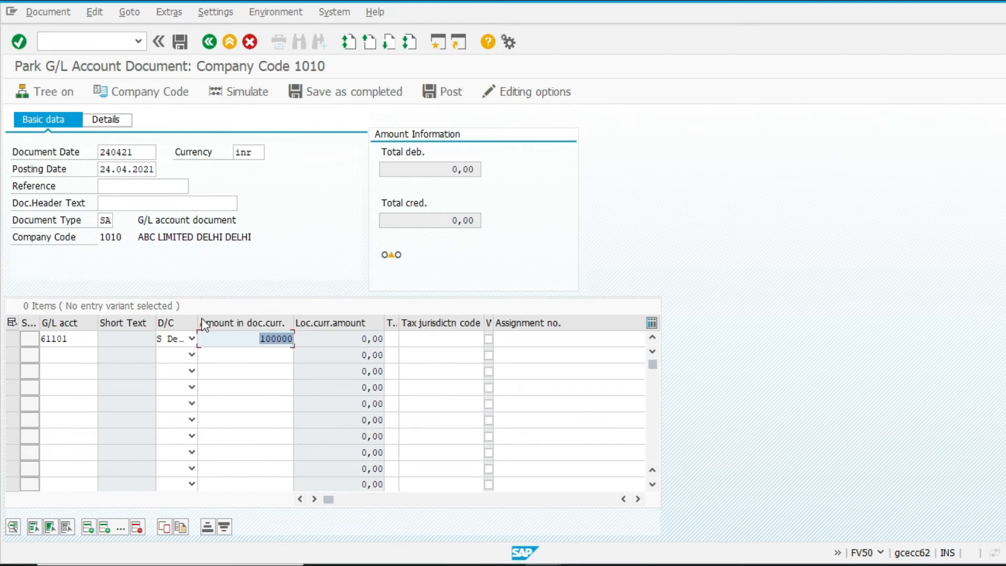
click(266, 338)
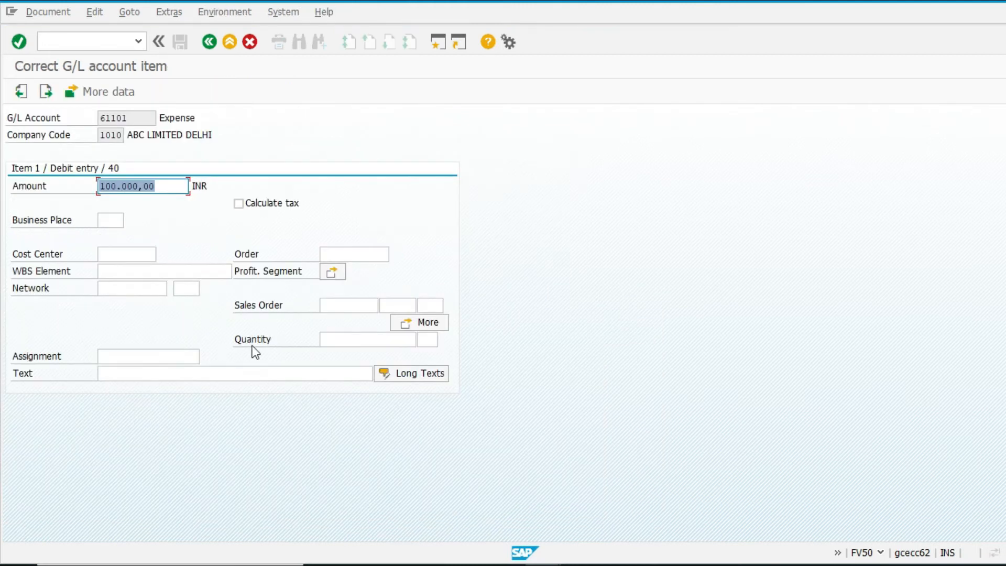
click(130, 254)
click(151, 268)
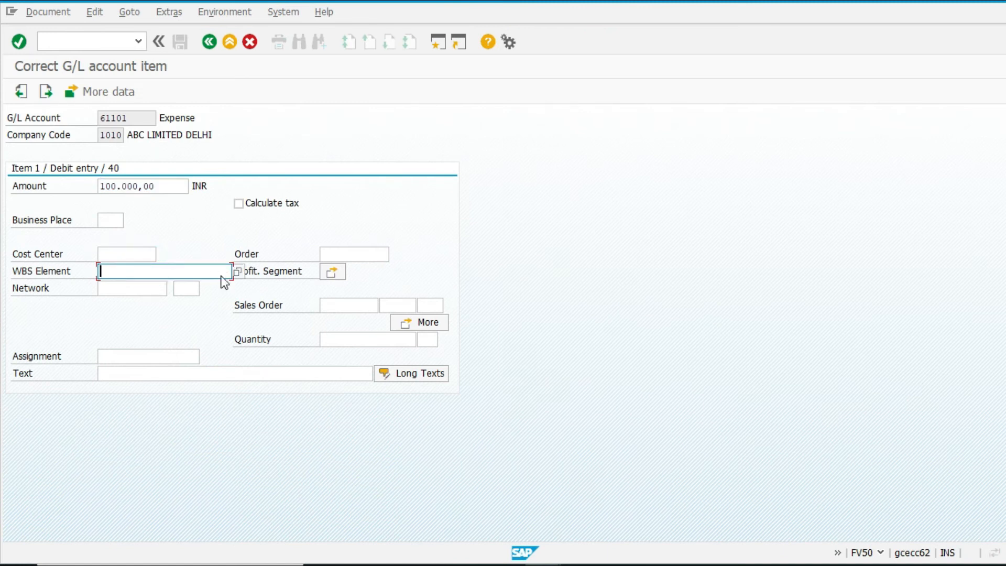
click(223, 286)
key(shift+End)
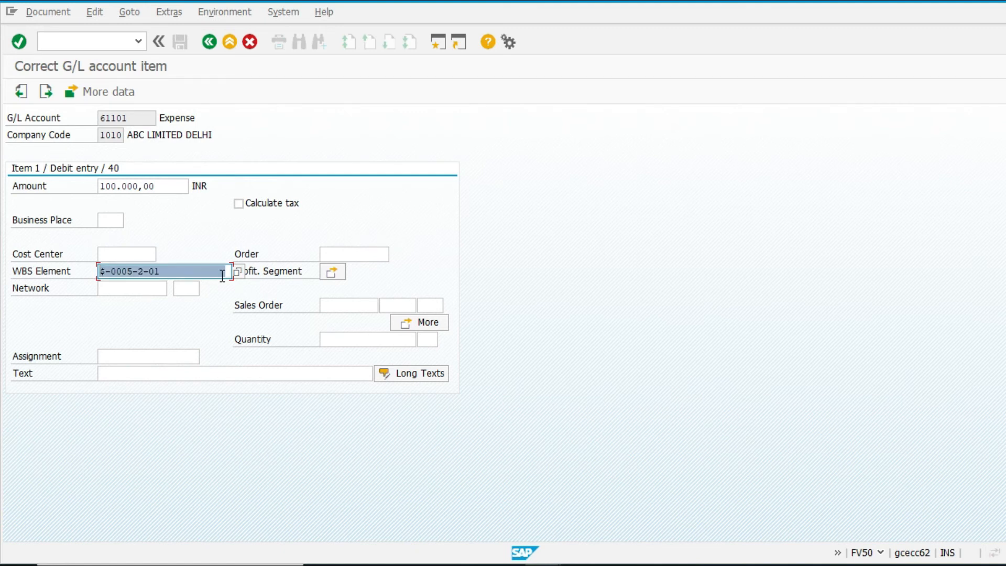
key(shift+Left)
key(shift+Left)
key(shift+Left)
key(shift+Left)
key(shift+Left)
key(shift+Left)
key(shift+Left)
key(shift+Left)
key(shift+Left)
key(shift+Left)
key(shift+Left)
key(shift+Left)
key(shift+Left)
key(Right)
key(shift+End)
key(Delete)
Step: Assign the blueprint FICO WBS element $-0005-01-01 to the expense item, searching by project definition $-0005, and return to the document
key(F4)
key(Tab)
text($-0005\)
key(Return)
key(End)
key(BackSpace)
key(Return)
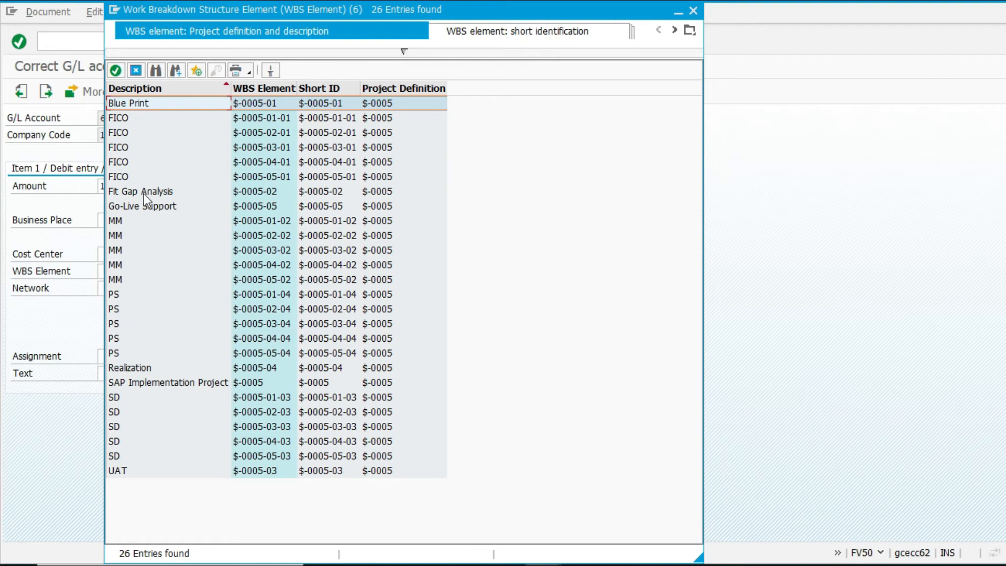
click(152, 121)
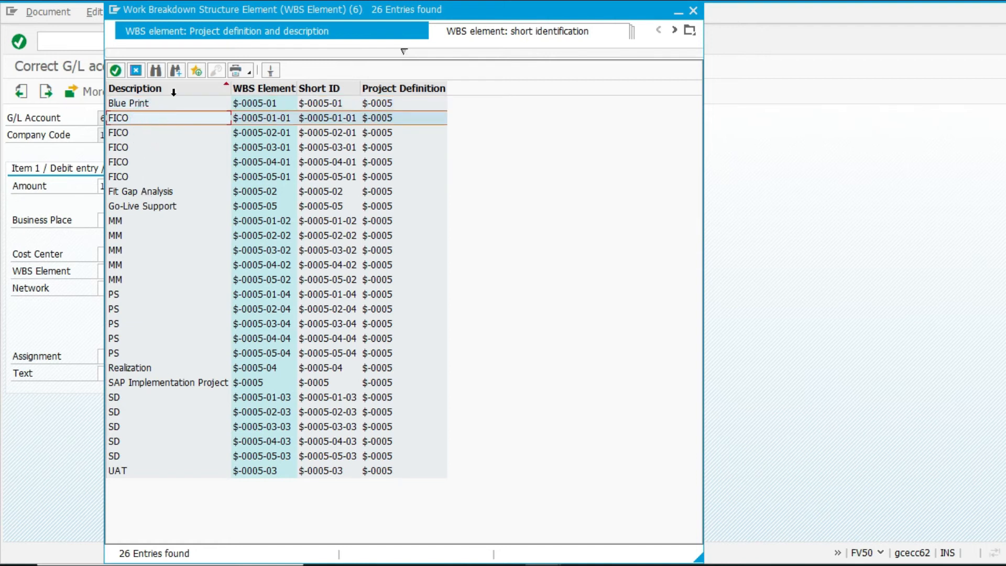
click(275, 89)
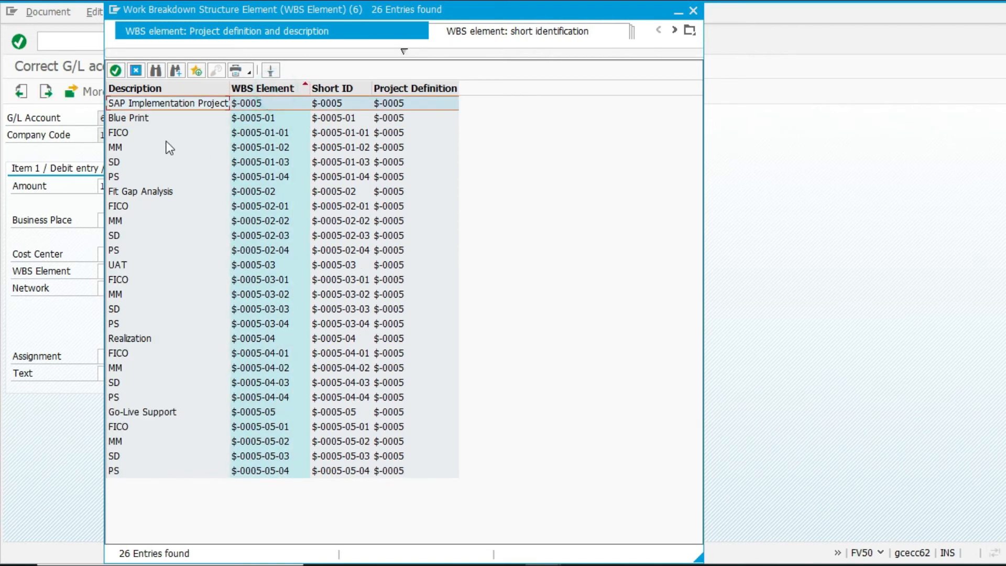
click(151, 121)
click(151, 131)
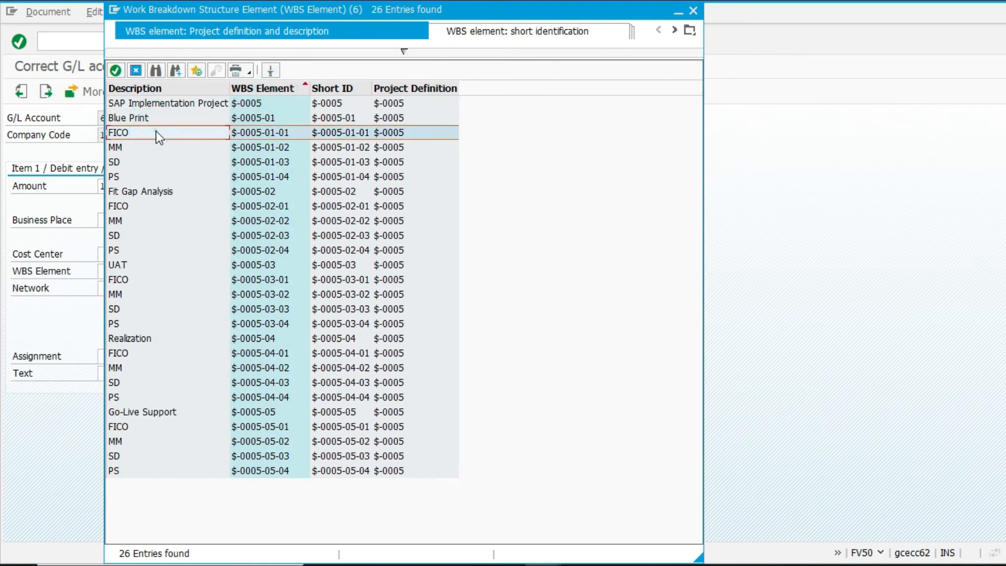
double_click(166, 132)
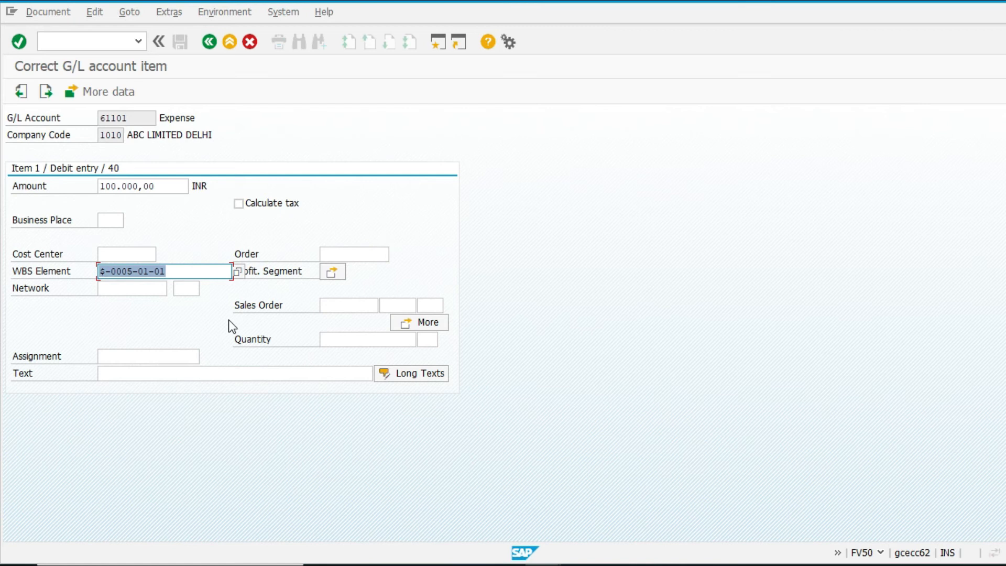
click(210, 40)
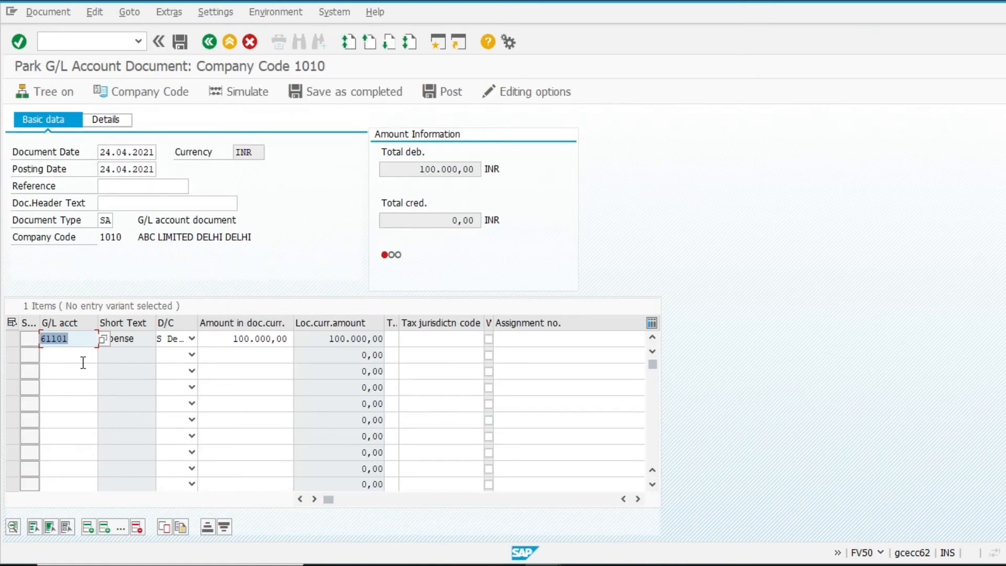
Step: Add G/L account 13002 in the second line as a credit of 100000
click(74, 357)
key(Down)
key(Down)
key(Return)
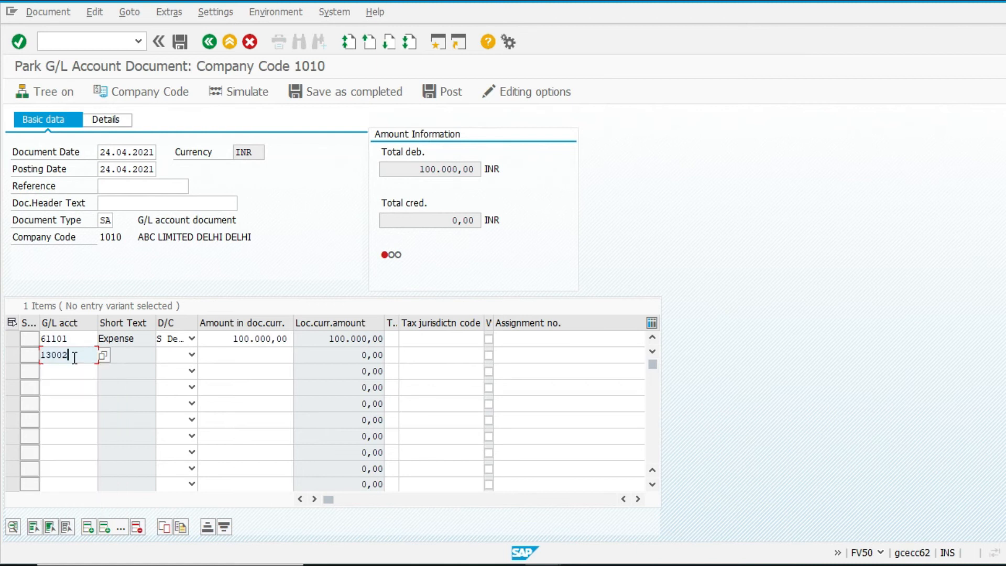
key(Tab)
key(Tab)
text(100000)
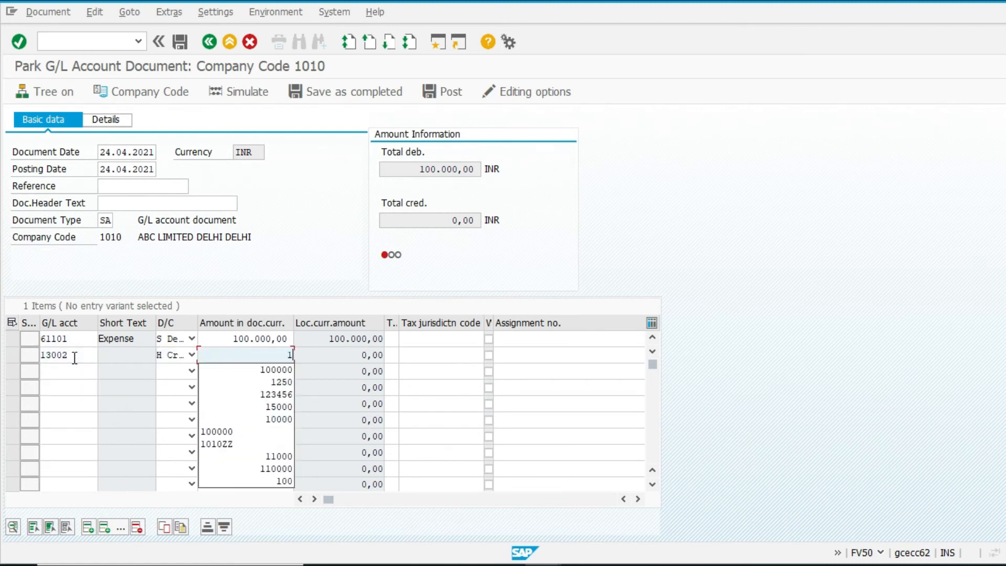
key(Tab)
key(shift+Tab)
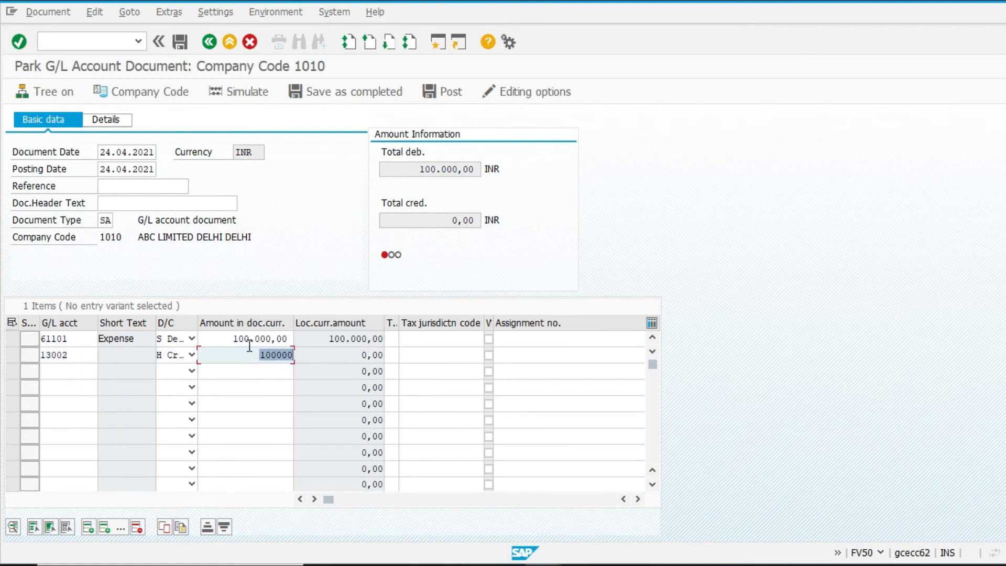
Step: Set the bank item's due date to 01.05.2021 and try to post the document
double_click(249, 353)
click(365, 253)
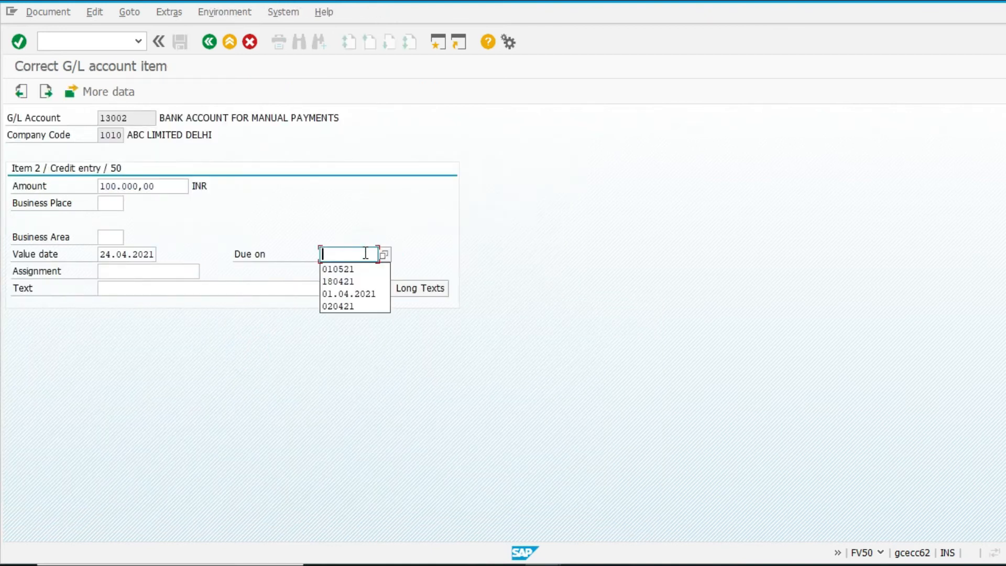
key(Down)
key(Return)
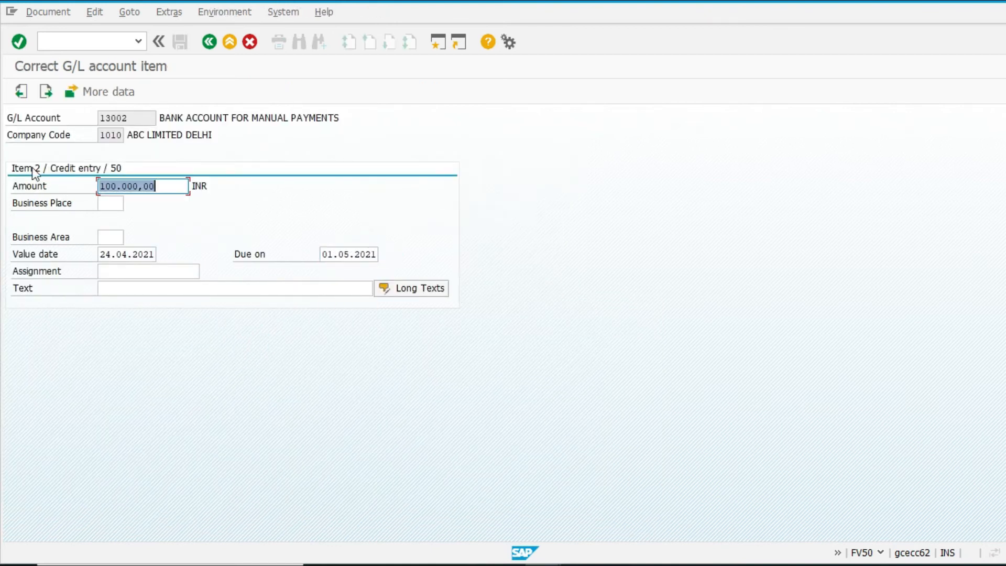
click(209, 41)
click(437, 91)
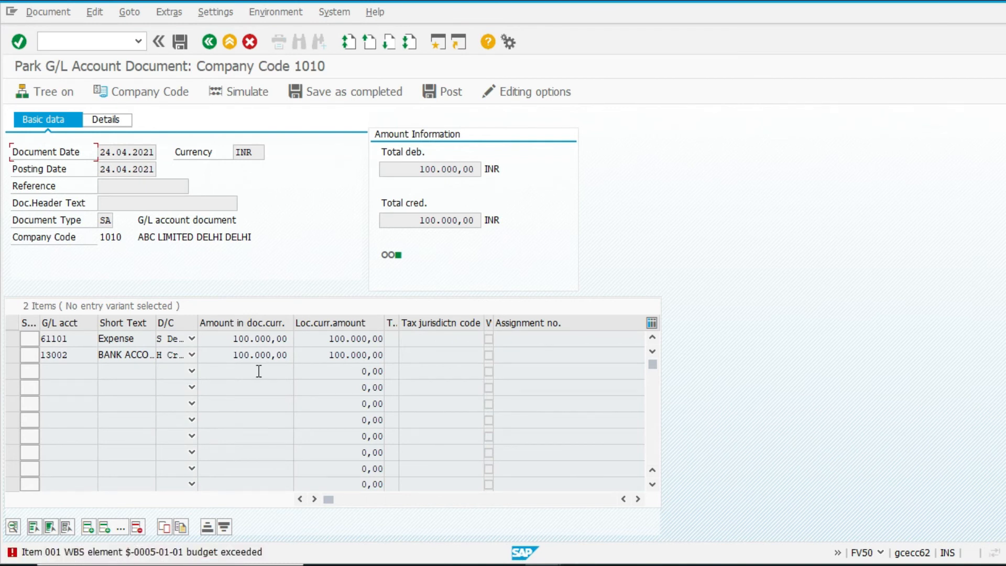
Step: Set the expense debit and bank credit amounts to 40000 each and post the document
double_click(245, 345)
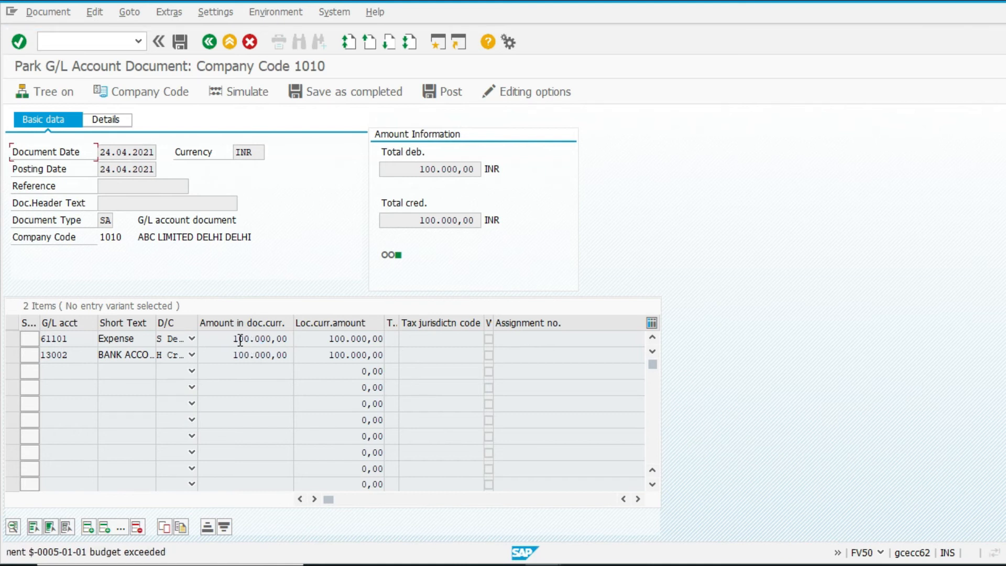
double_click(234, 340)
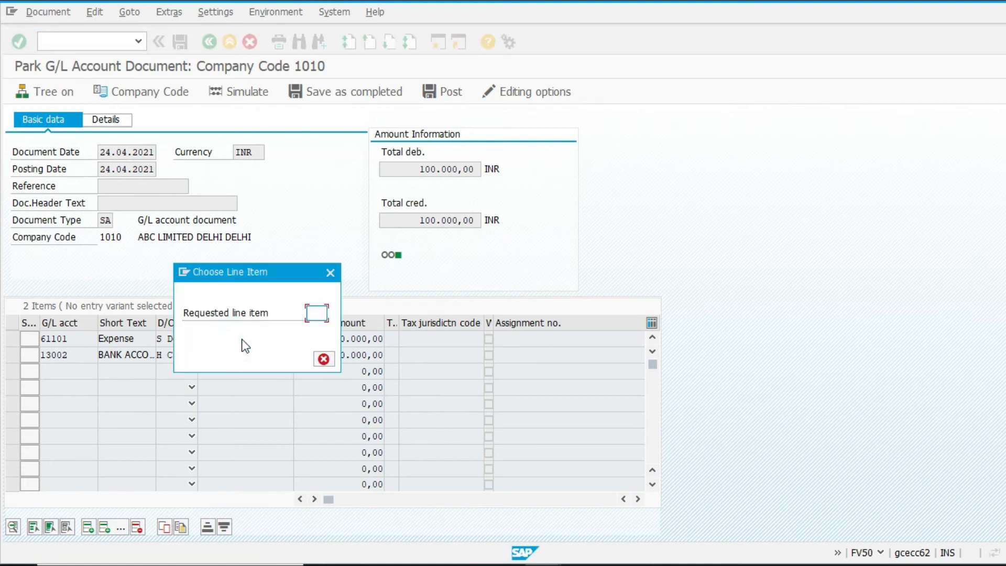
click(323, 359)
click(259, 340)
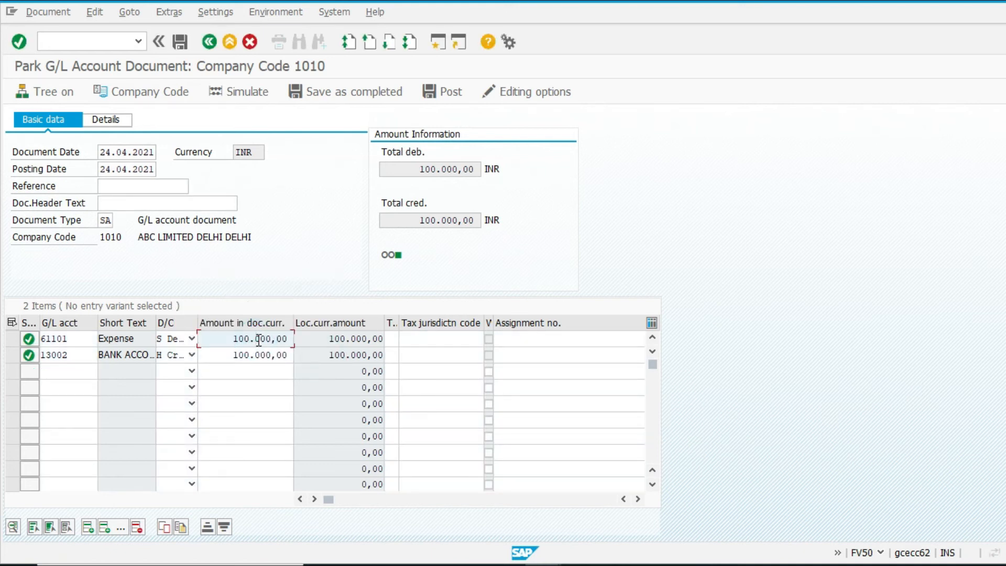
key(shift+End)
text(40000)
key(Down)
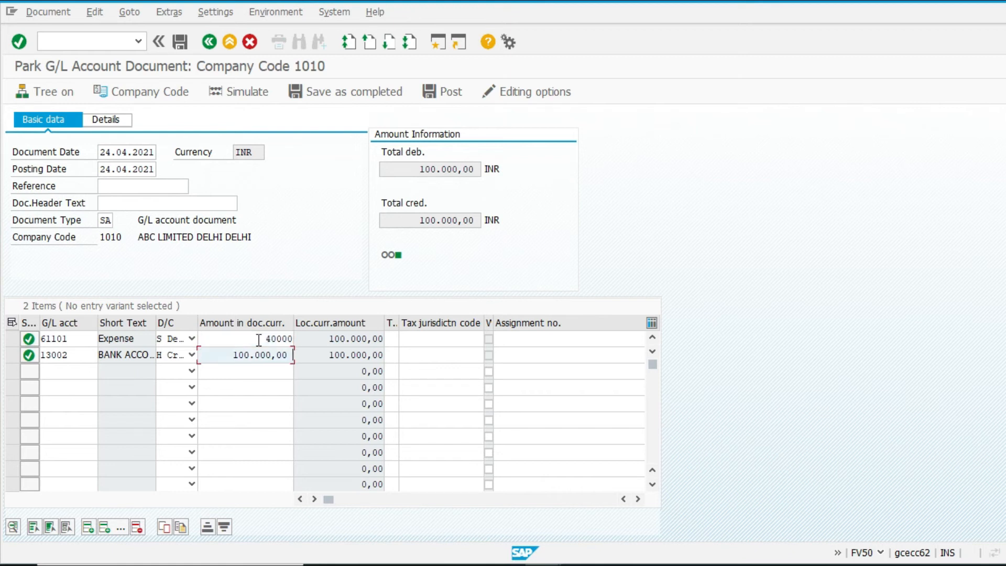
key(shift+Home)
text(4)
key(Return)
click(265, 346)
click(448, 91)
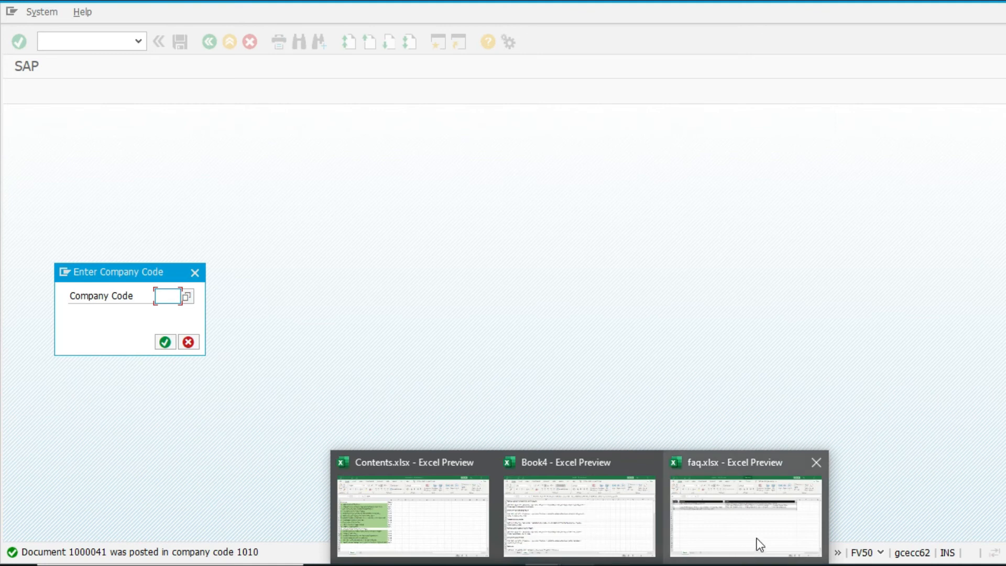
Step: Switch to the Excel workbook Book1 and calculate 40000/50000 in cell J6
click(724, 513)
click(555, 254)
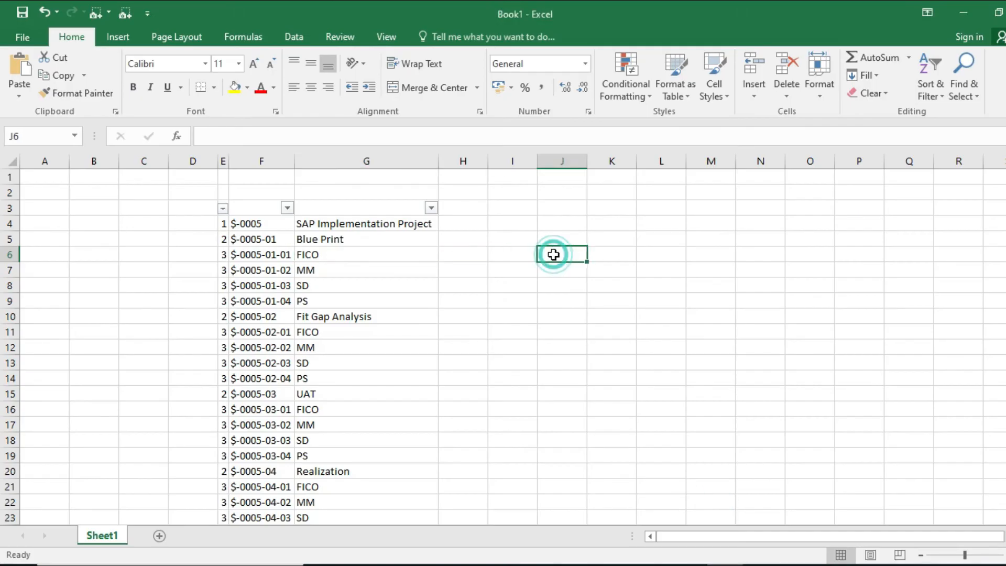
text(+40000/50000)
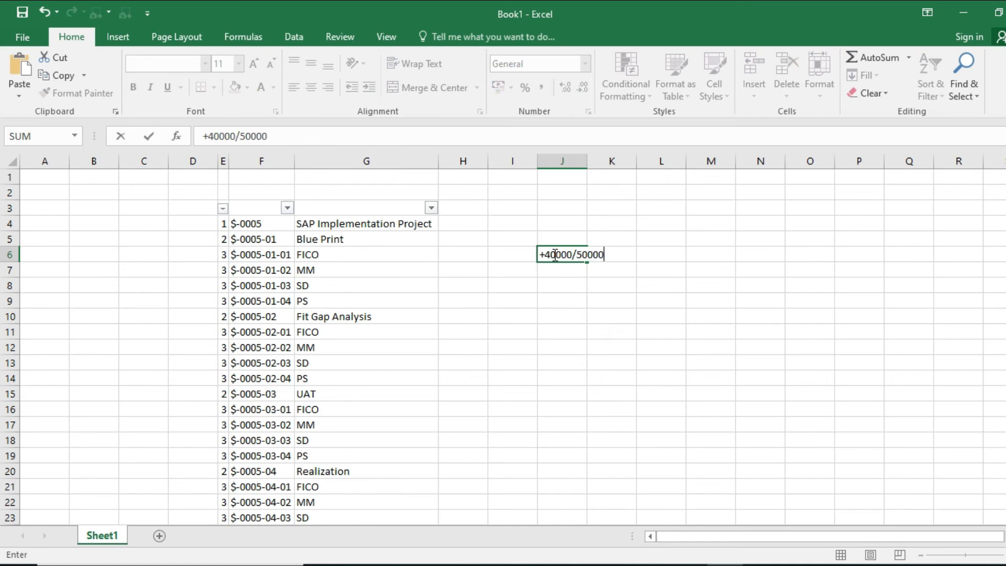
key(Return)
click(554, 254)
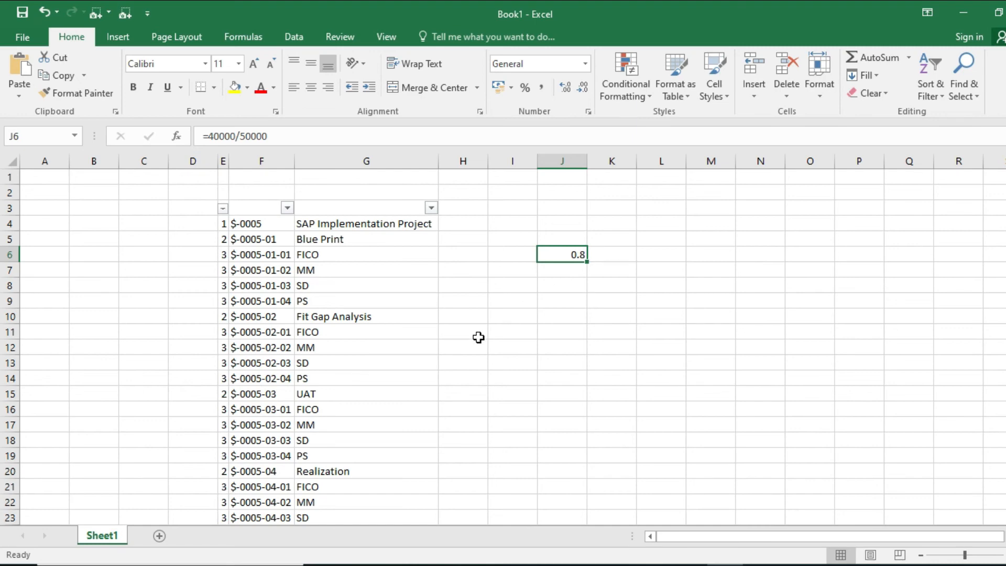
Step: Switch back to SAP and start a document for company code 1010, dated 24.04.2021 in INR
key(alt+Tab)
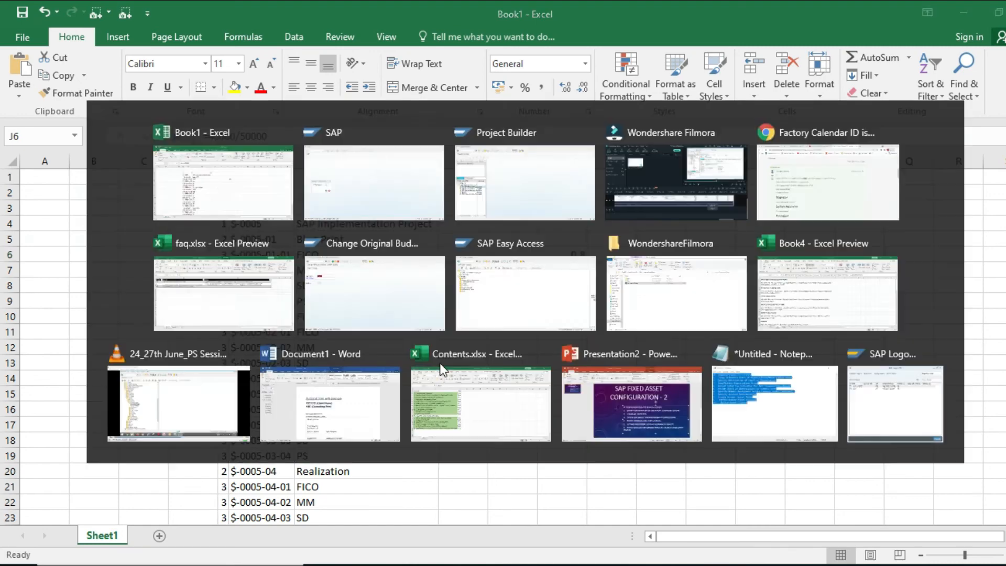
text(1010)
key(Return)
text(240421)
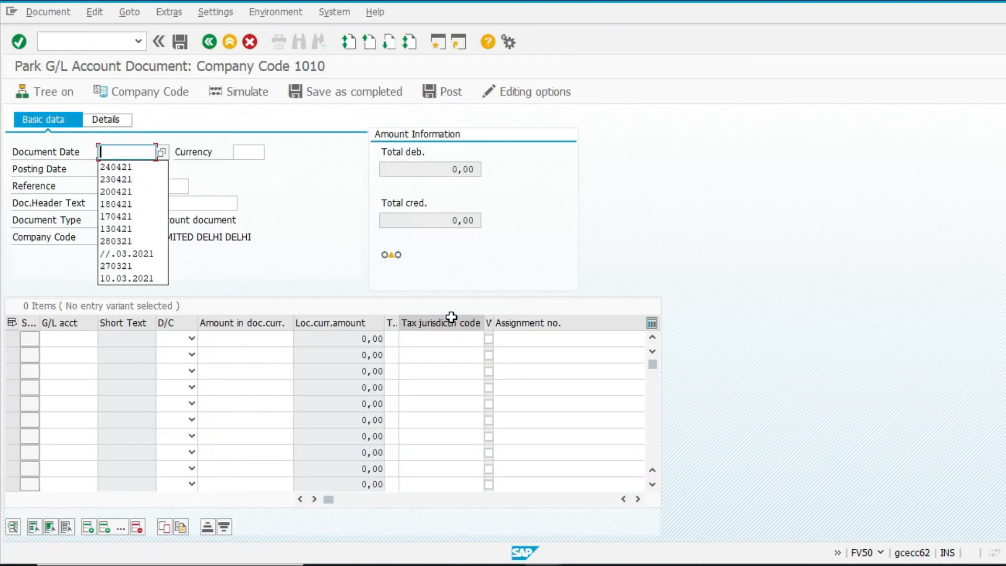
key(Tab)
text(INR)
key(Tab)
key(Tab)
key(Tab)
key(Tab)
key(Tab)
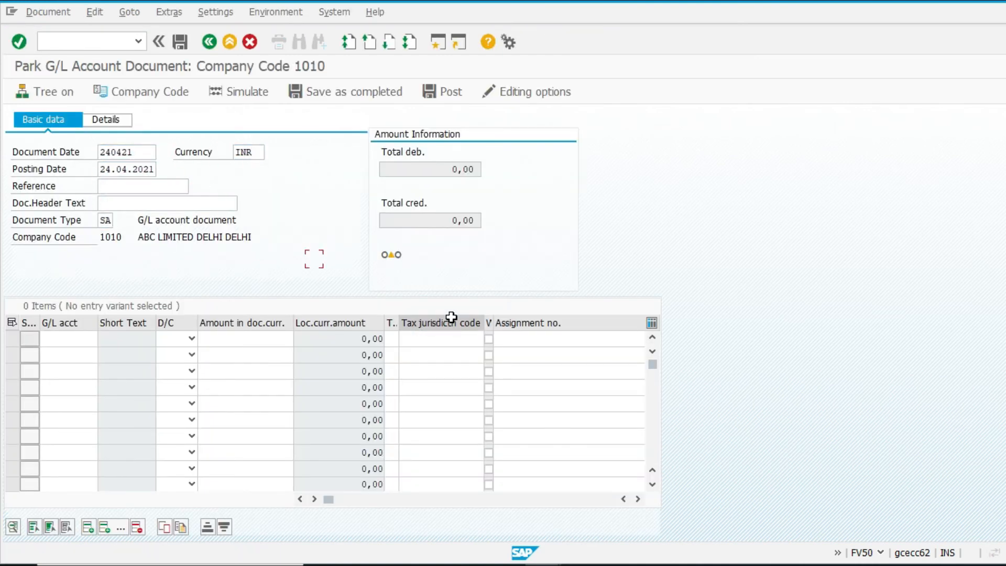
Step: Enter G/L account 61101 as a debit in the document's first line
text(13002)
key(Tab)
key(shift+Tab)
key(BackSpace)
key(Down)
key(Down)
key(Return)
key(Tab)
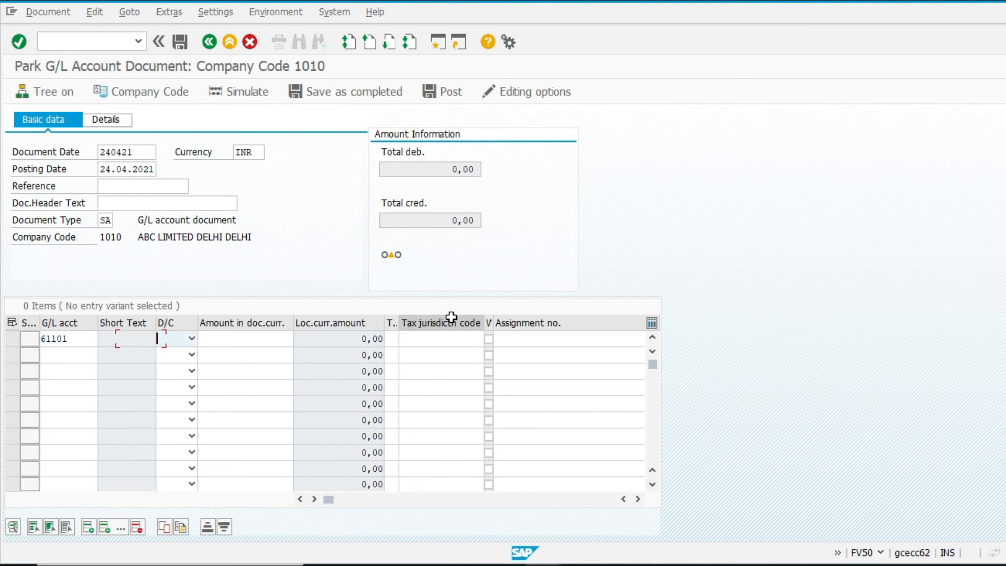
key(s)
key(Tab)
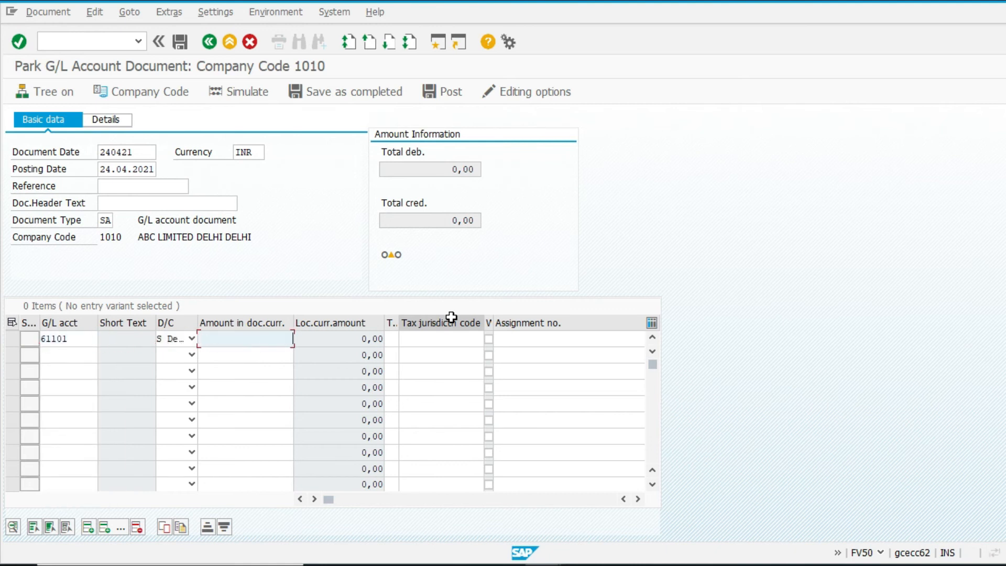
Step: Set the amount of the 61101 debit line to 2000
text(20)
key(shift+Tab)
key(Down)
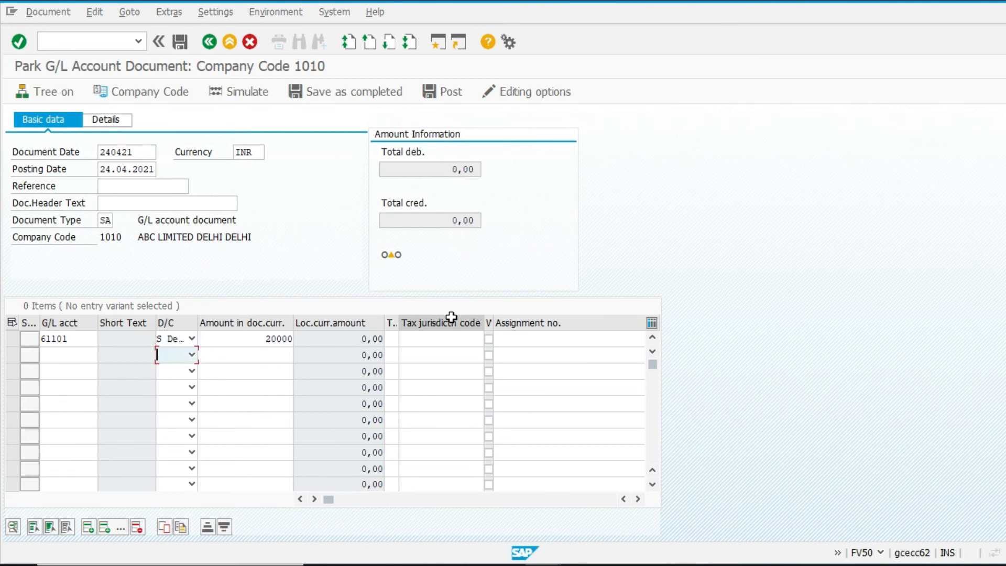
key(Tab)
key(Up)
text(2000)
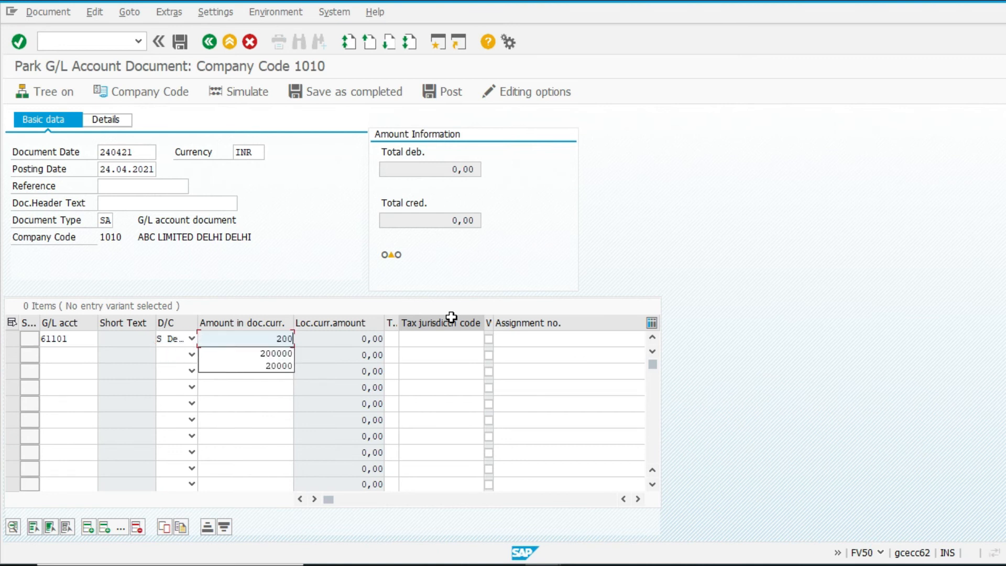
Step: Add G/L account 13002 in the second line as a credit of 2000
key(shift+Tab)
key(shift+Tab)
key(Down)
text(13)
key(Down)
key(Return)
key(Tab)
key(h)
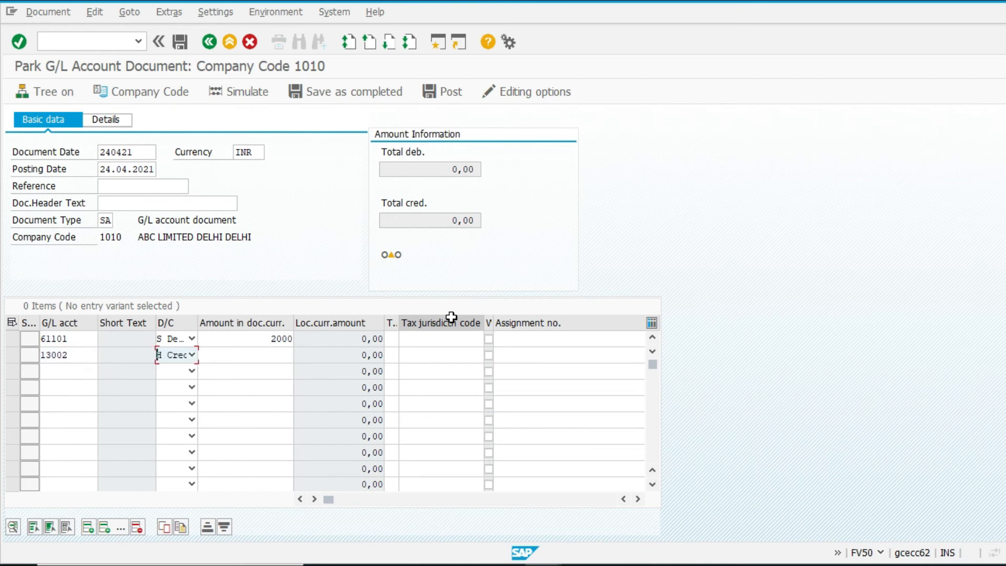
key(Tab)
text(2)
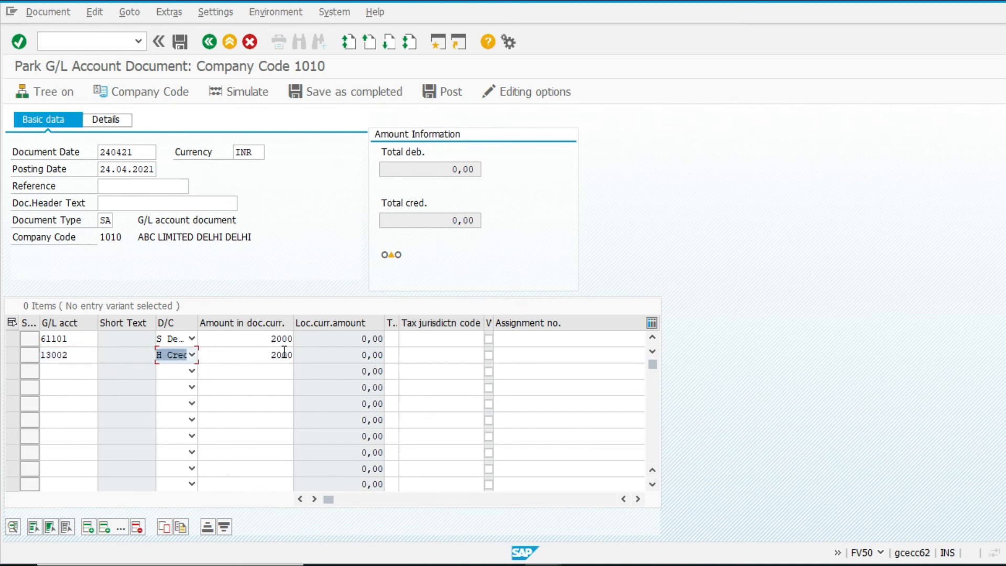
Step: Assign the 61101 expense line to WBS element $-0005-01-01 and return to the document overview
double_click(283, 339)
click(114, 272)
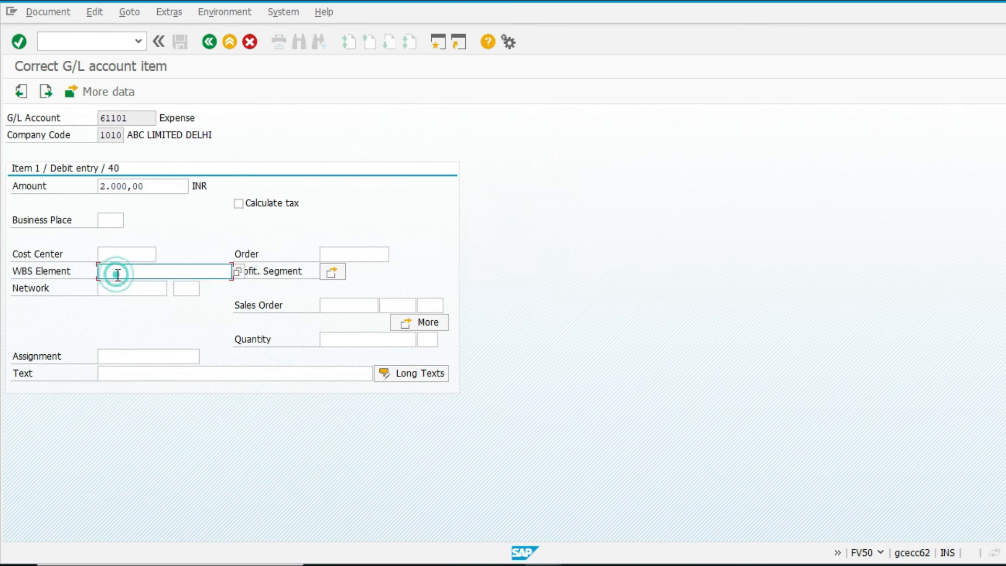
click(135, 286)
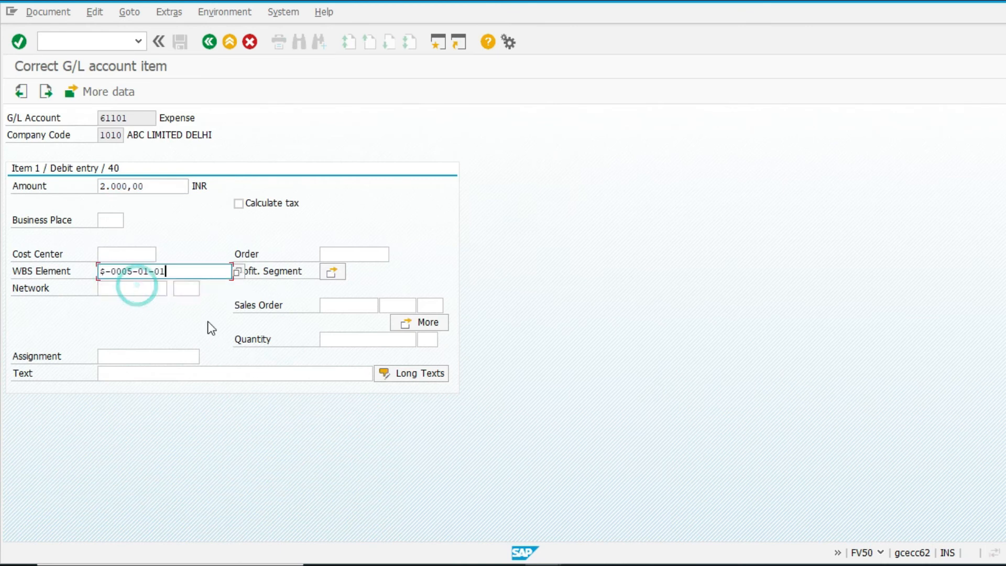
click(208, 43)
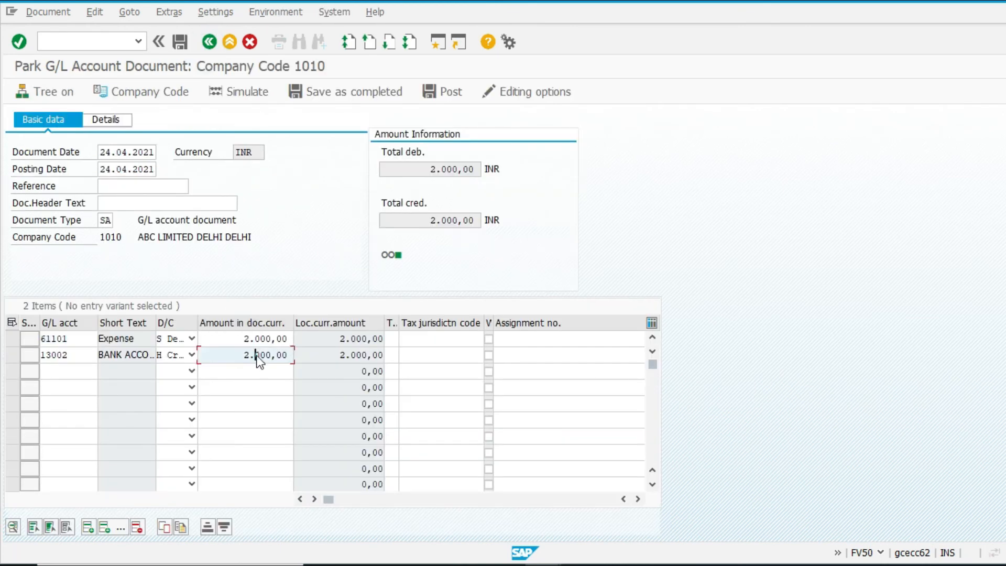
Step: Set the due date of the 13002 bank line to 010521 and return to the document overview
double_click(258, 294)
click(341, 254)
click(332, 266)
click(209, 42)
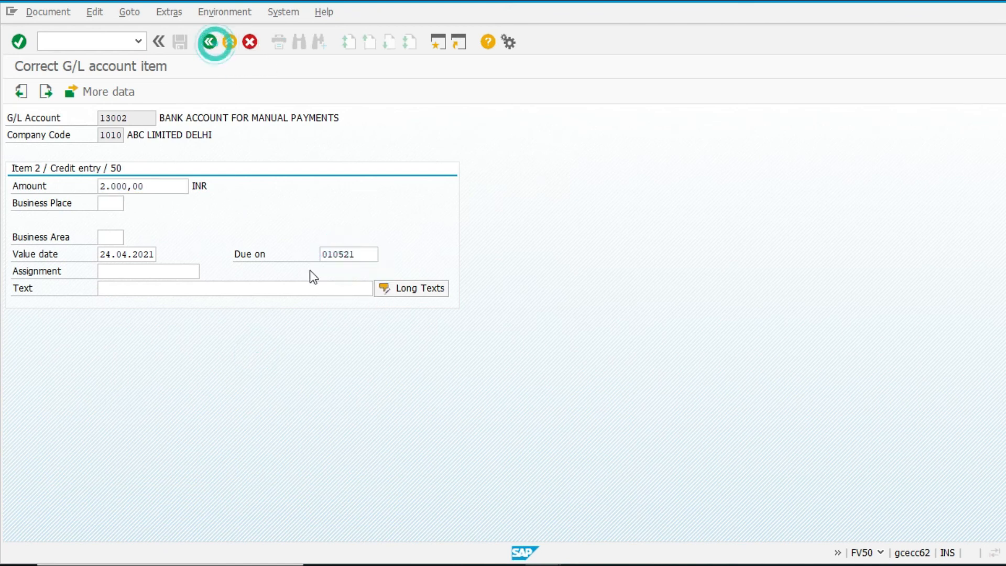
Step: Post the 2.000,00 INR document despite the budget warning and exit document entry to SAP Easy Access
click(434, 92)
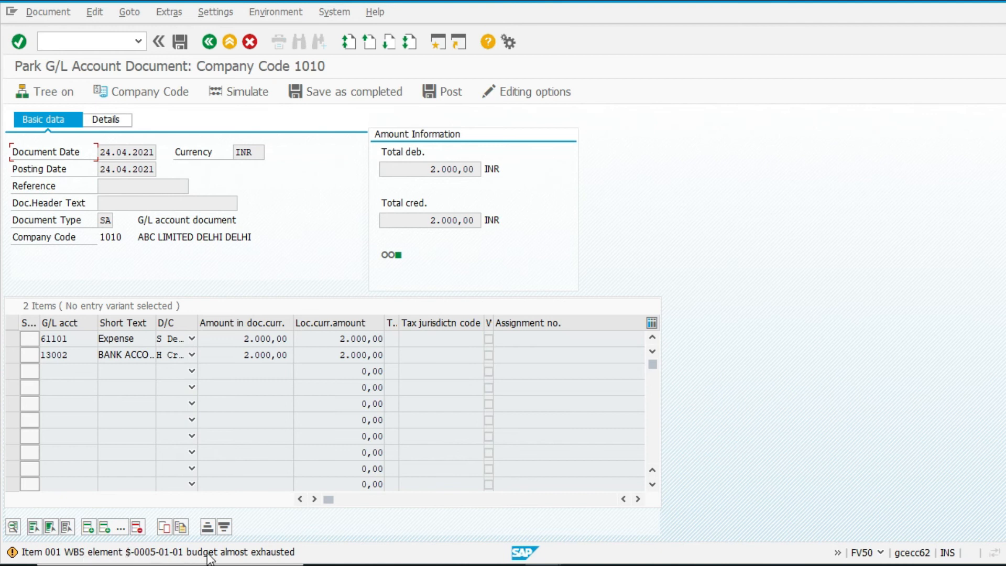
click(434, 92)
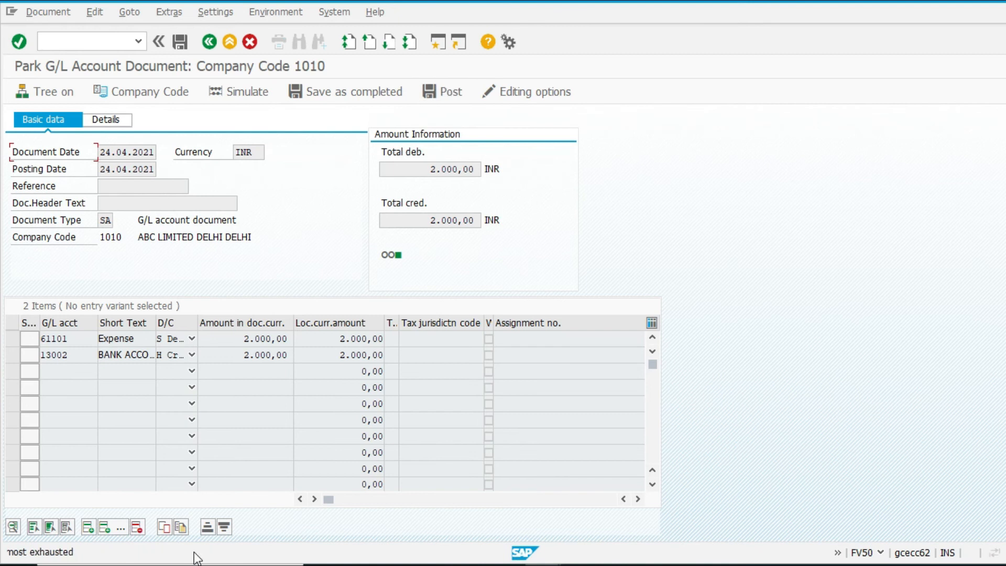
key(Return)
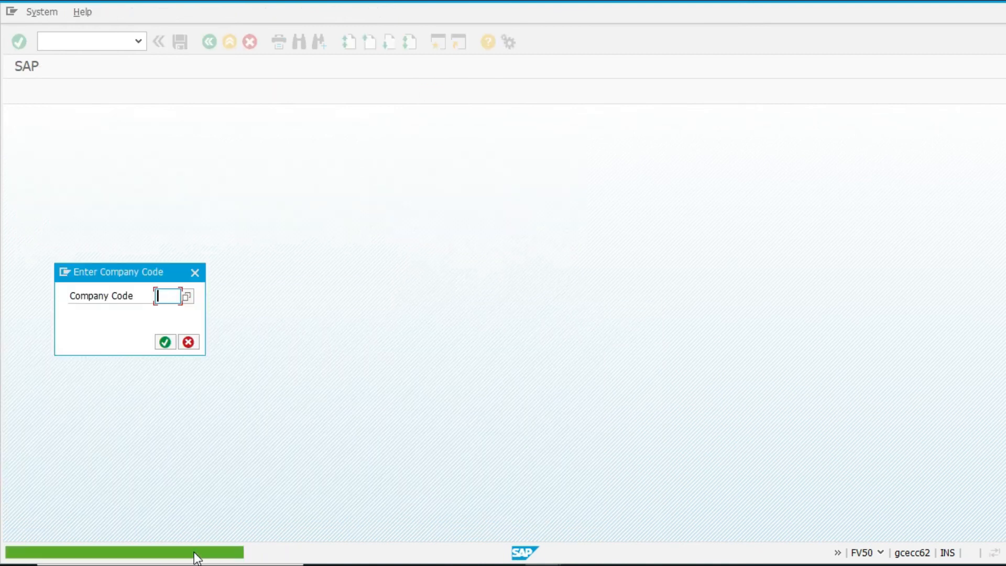
key(F12)
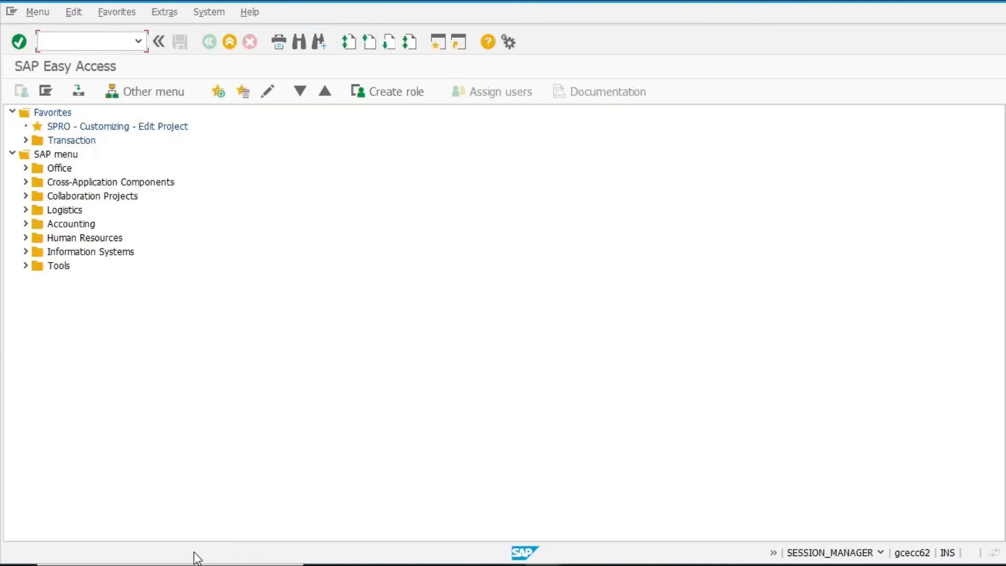
Step: Browse the Project System information system under Accounting, including its Financials and Tools reports, for a project cost report
click(25, 224)
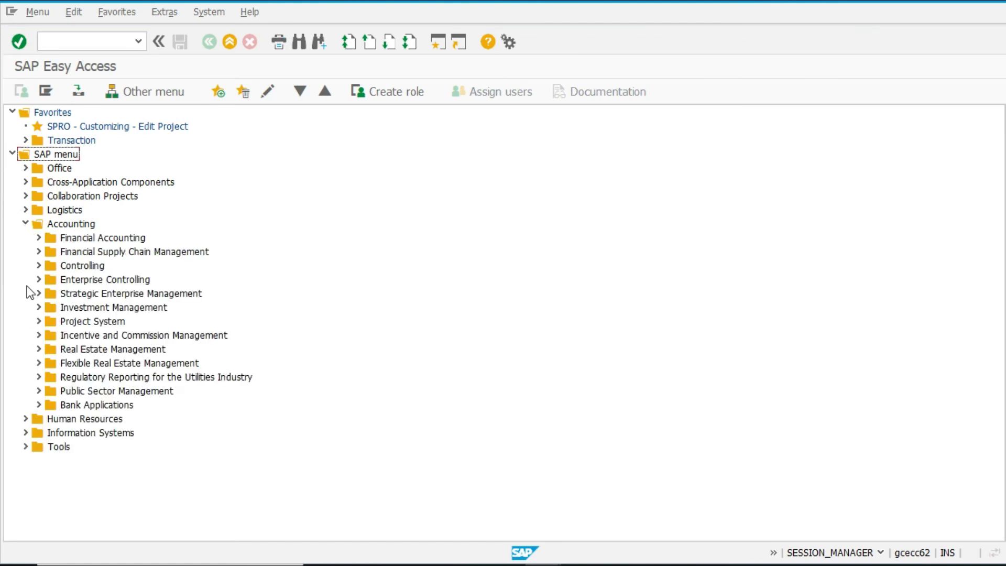
click(38, 321)
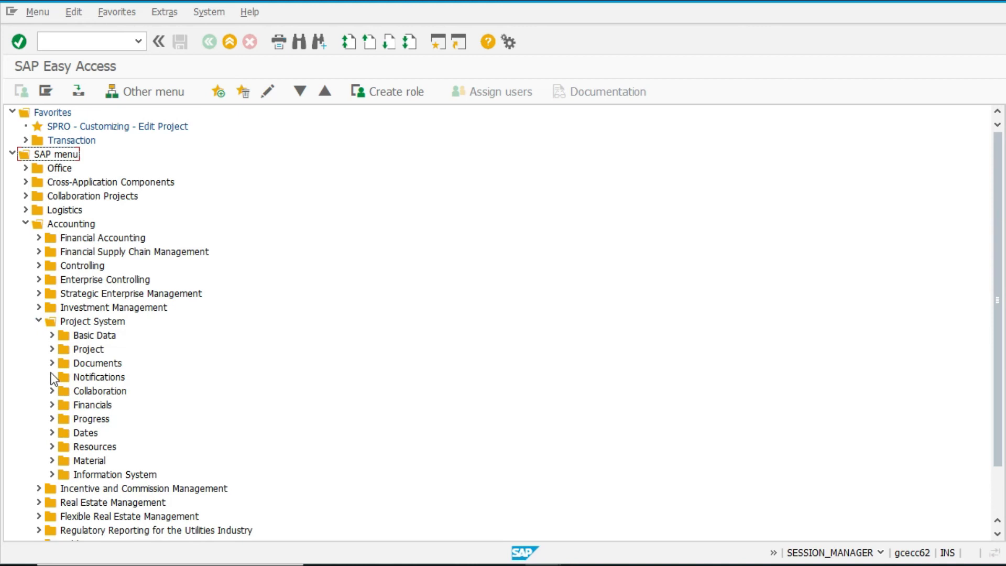
click(48, 472)
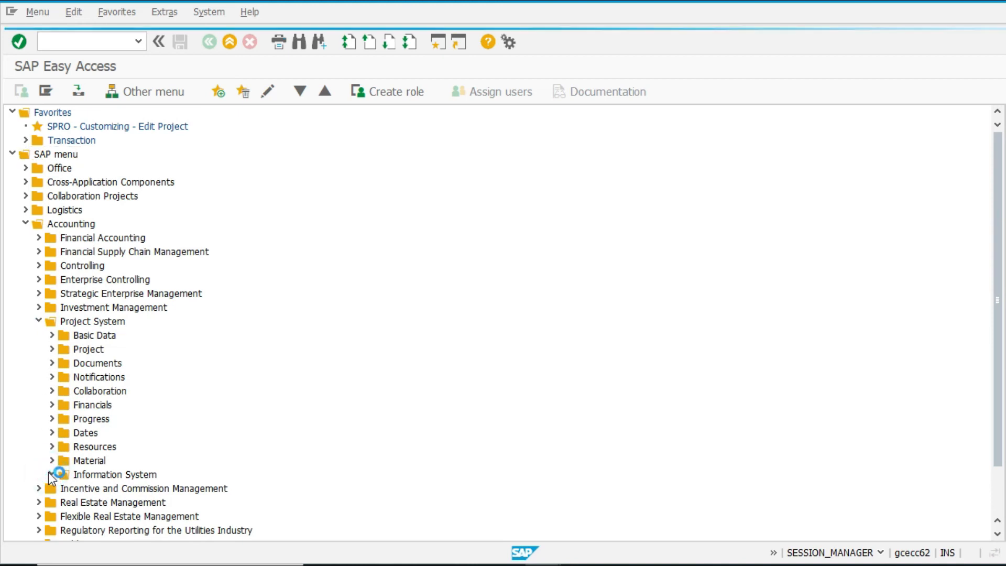
scroll(79, 475, down, 4)
click(64, 348)
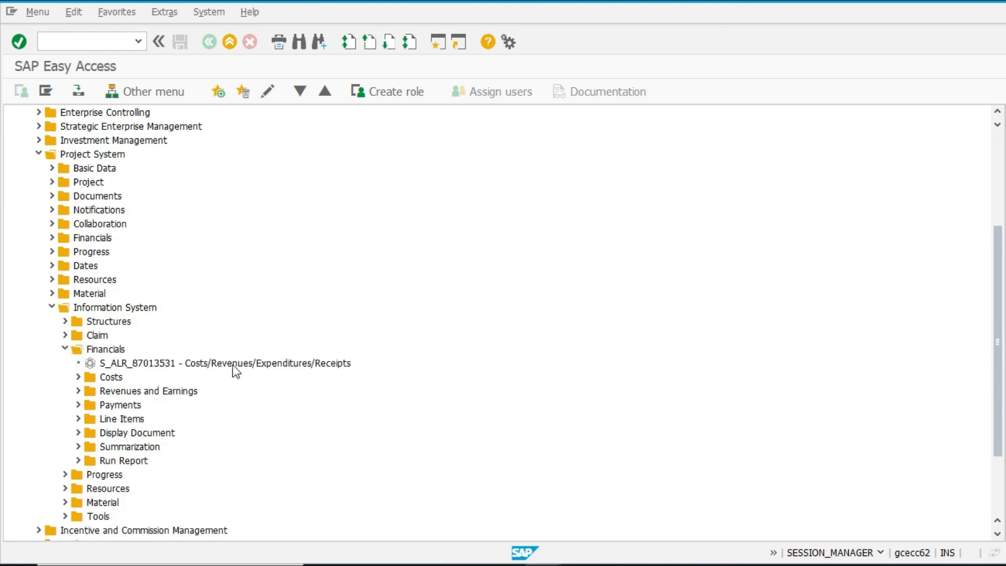
click(64, 348)
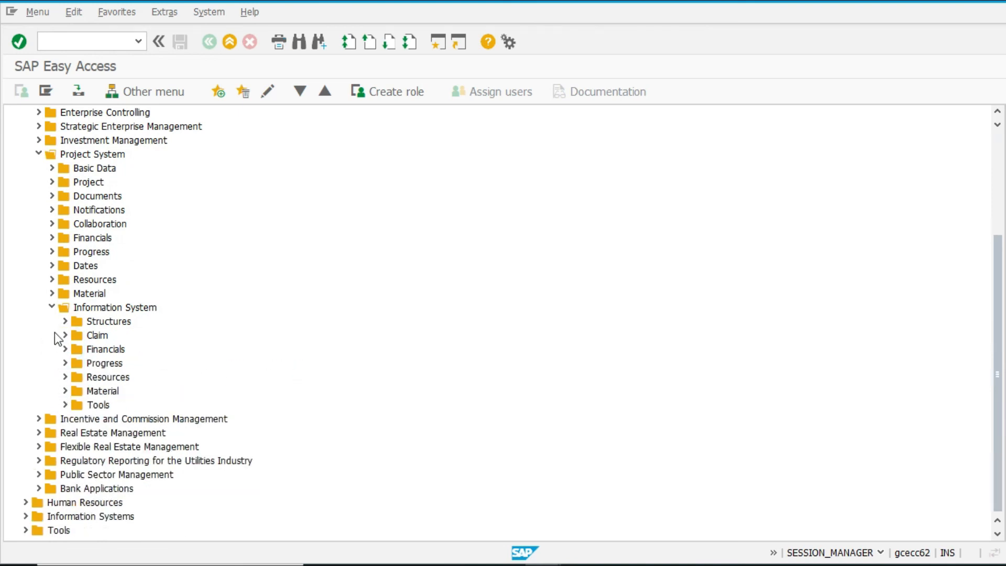
click(65, 404)
scroll(78, 449, down, 1)
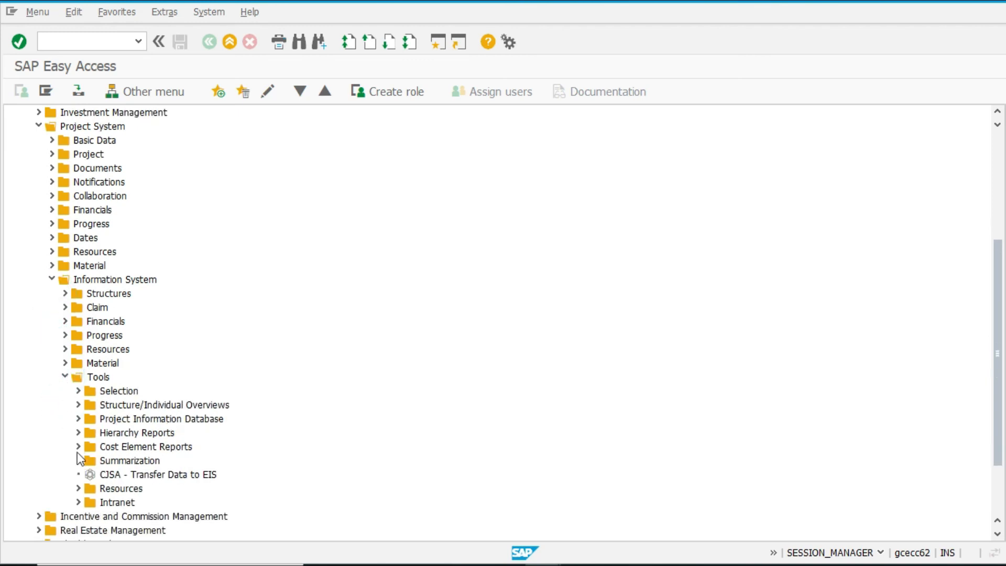
click(78, 418)
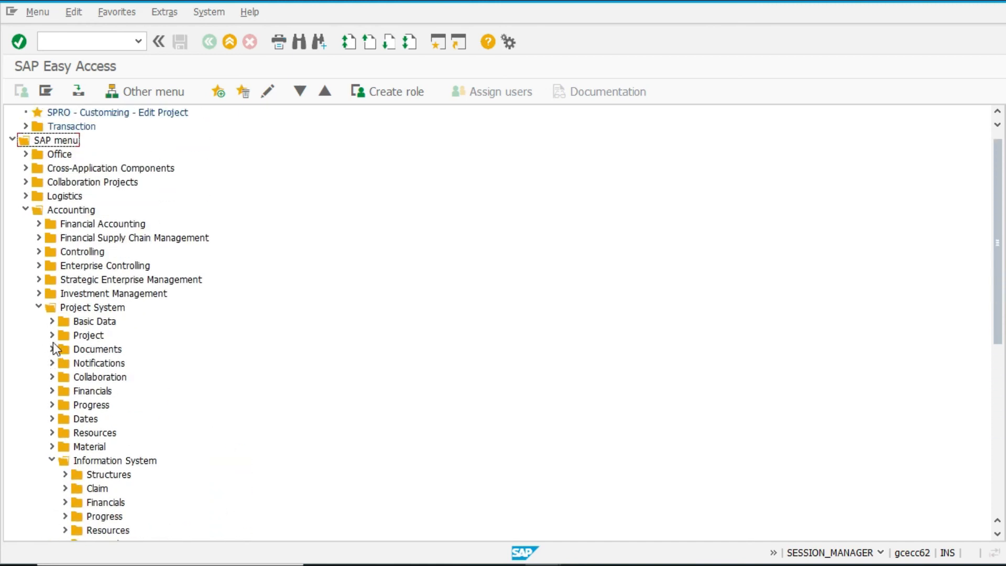
click(51, 459)
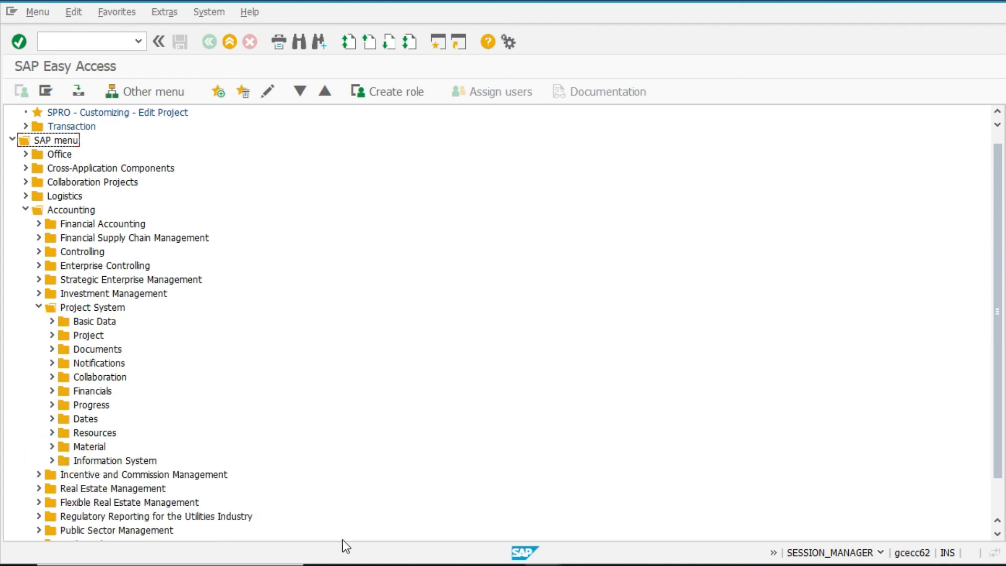
key(F10)
key(Escape)
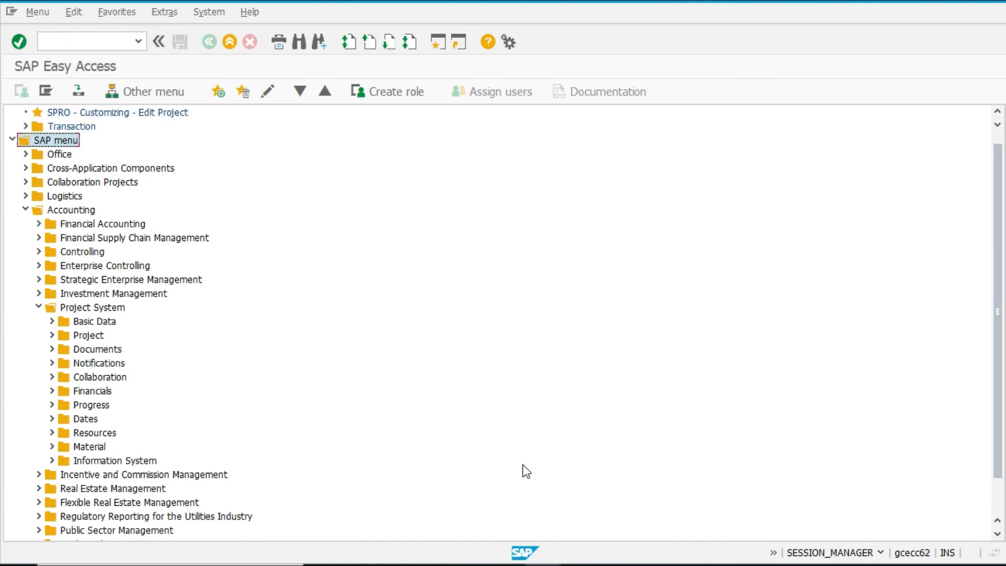
click(88, 38)
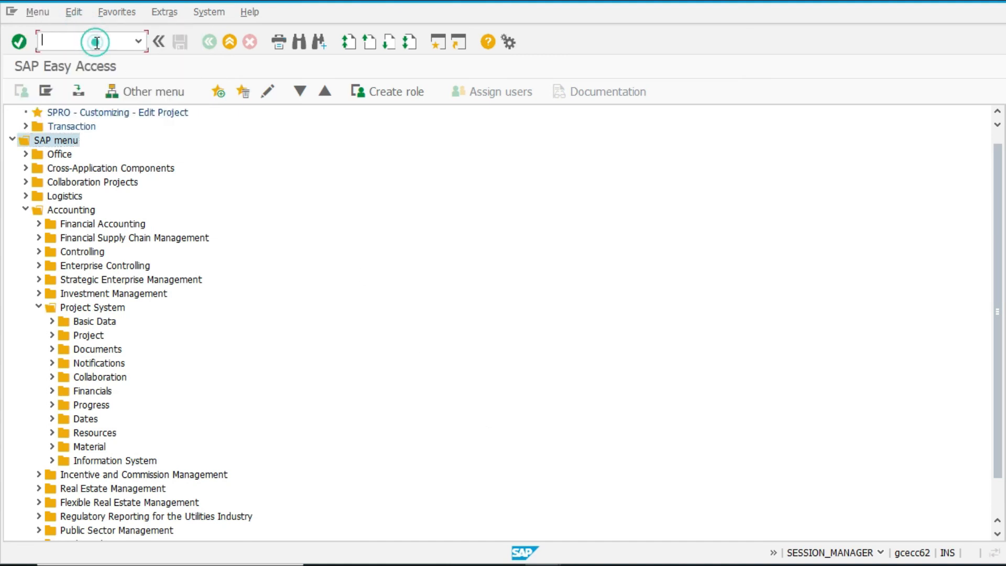
text(S_ALR_87013557)
key(Return)
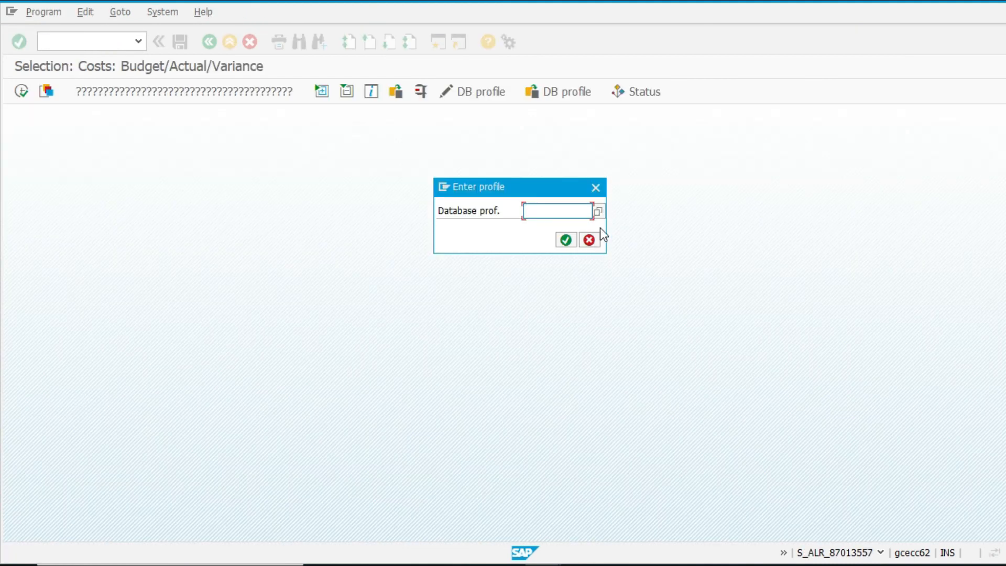
click(598, 212)
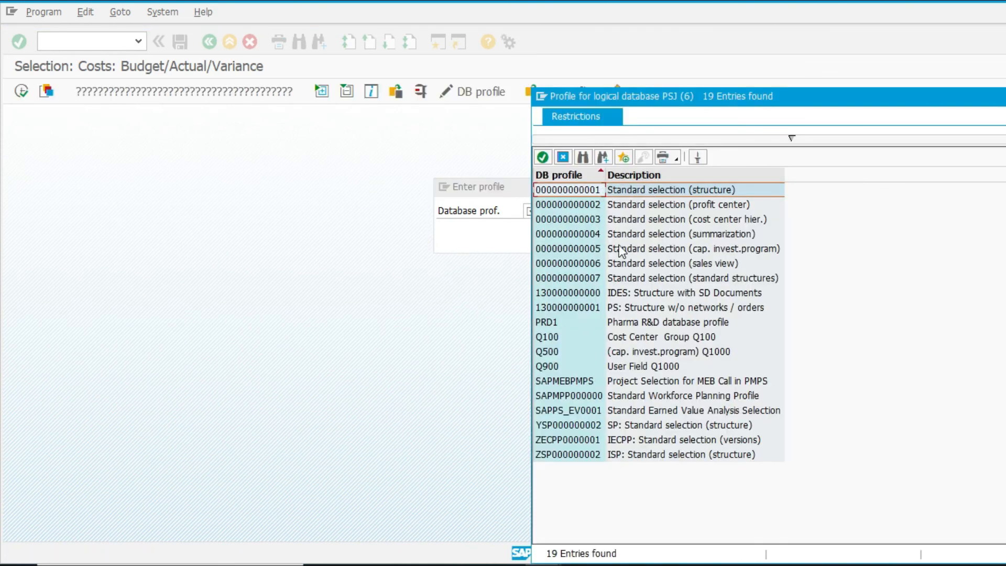
click(630, 193)
click(564, 239)
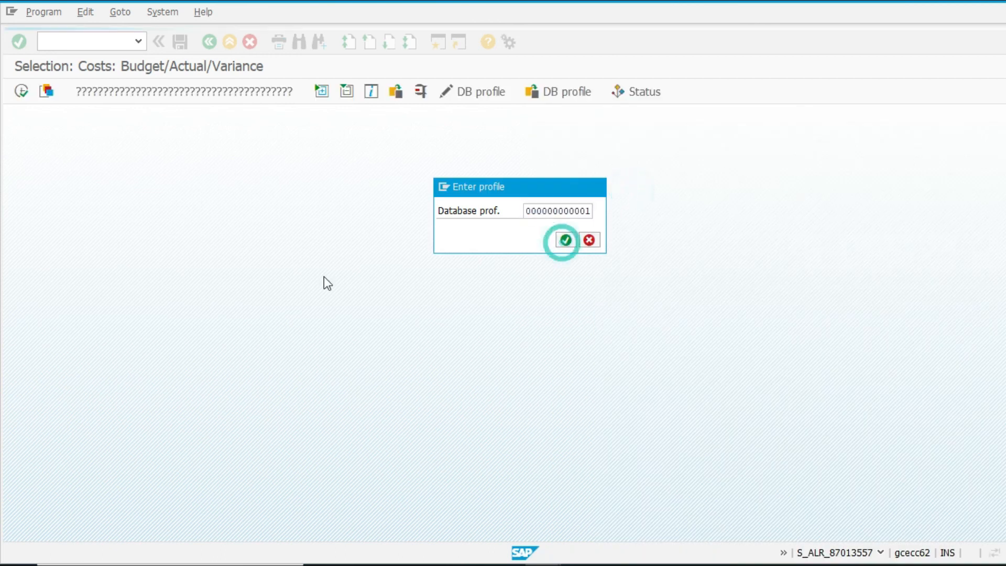
click(226, 92)
click(566, 239)
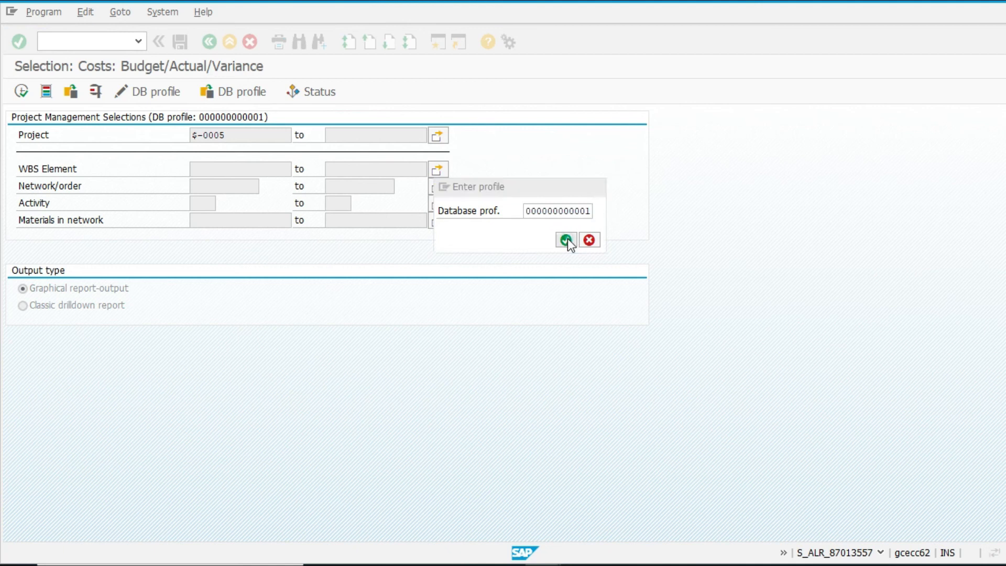
Step: Review the selection criteria in the temporary database profile settings and accept them
click(163, 91)
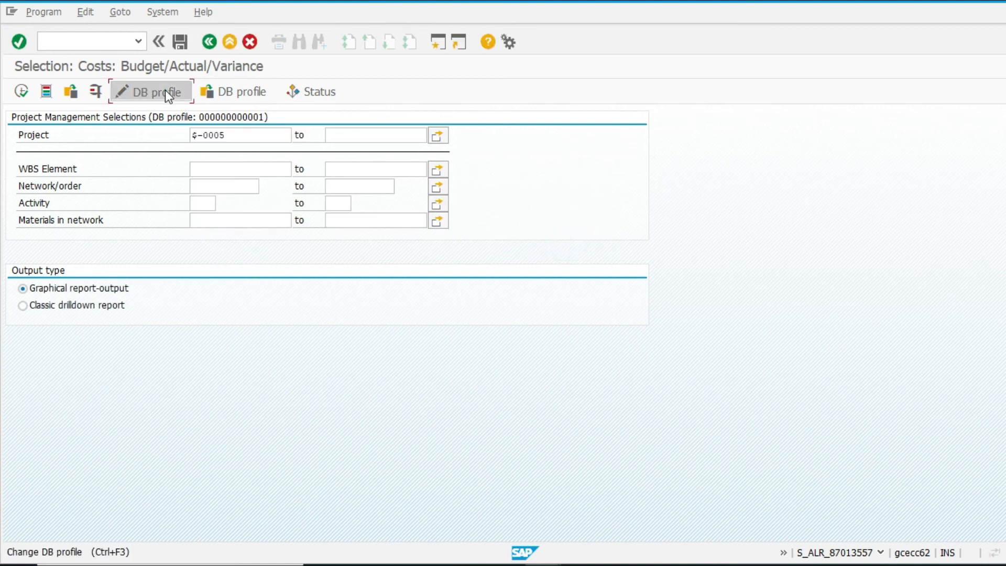
click(62, 295)
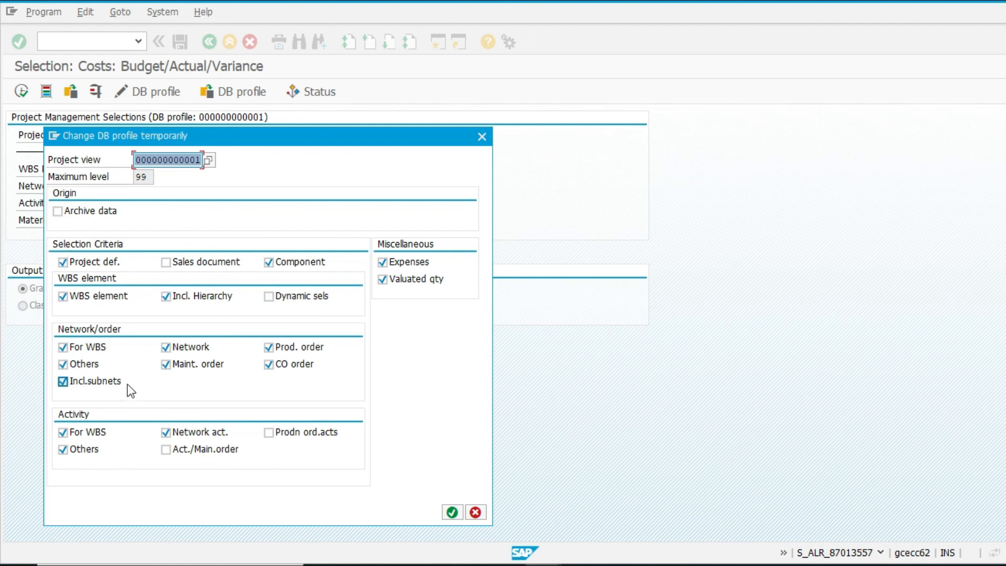
click(452, 511)
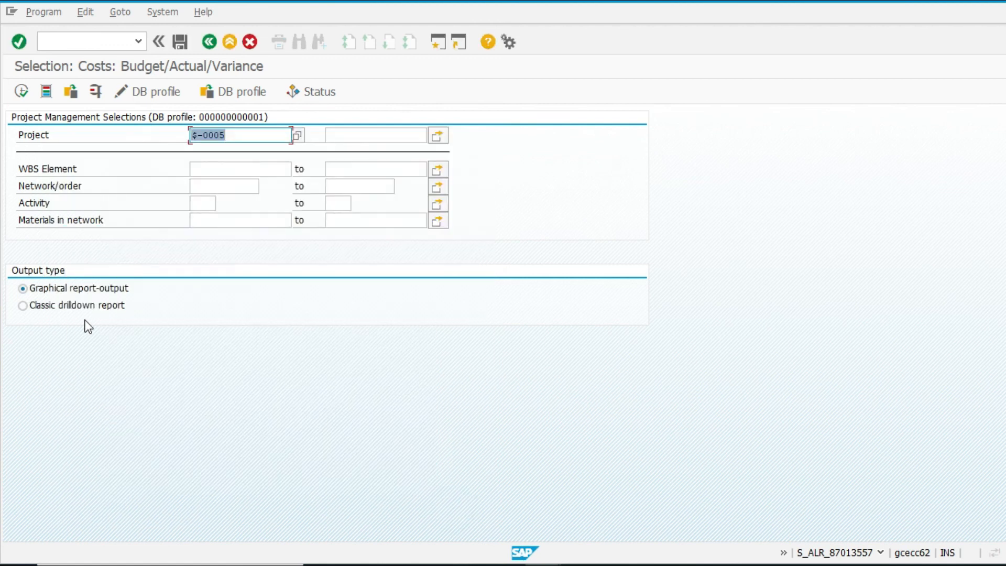
Step: Run the report for project $-0005 and expand WBS element $-0005-01 with the object column wide enough for full names
click(20, 91)
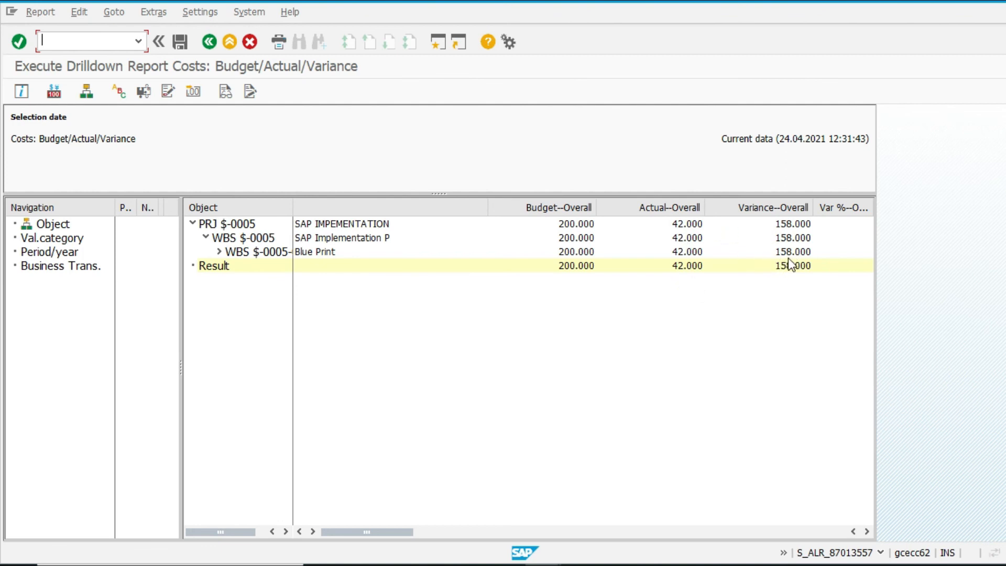
click(219, 251)
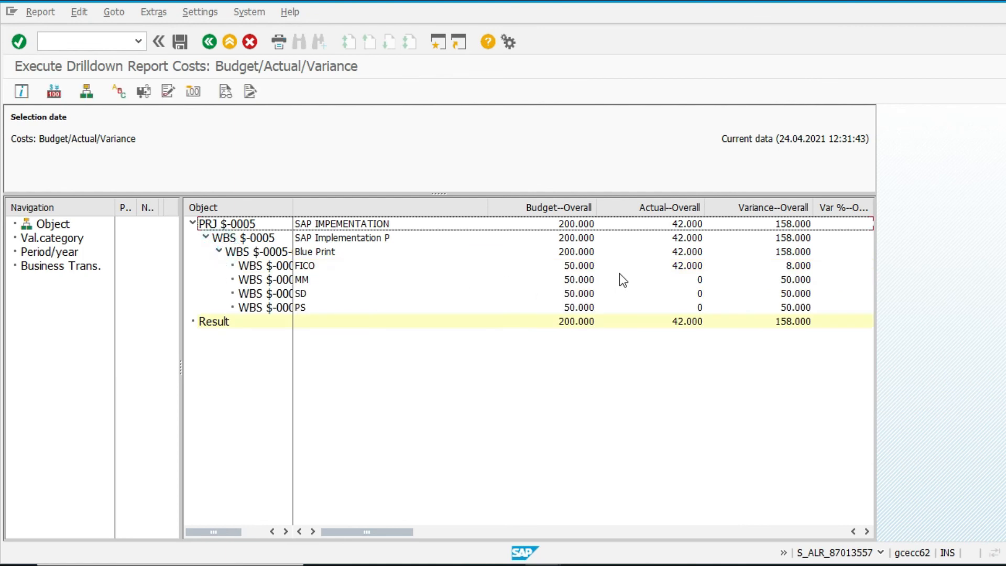
drag(295, 211, 355, 210)
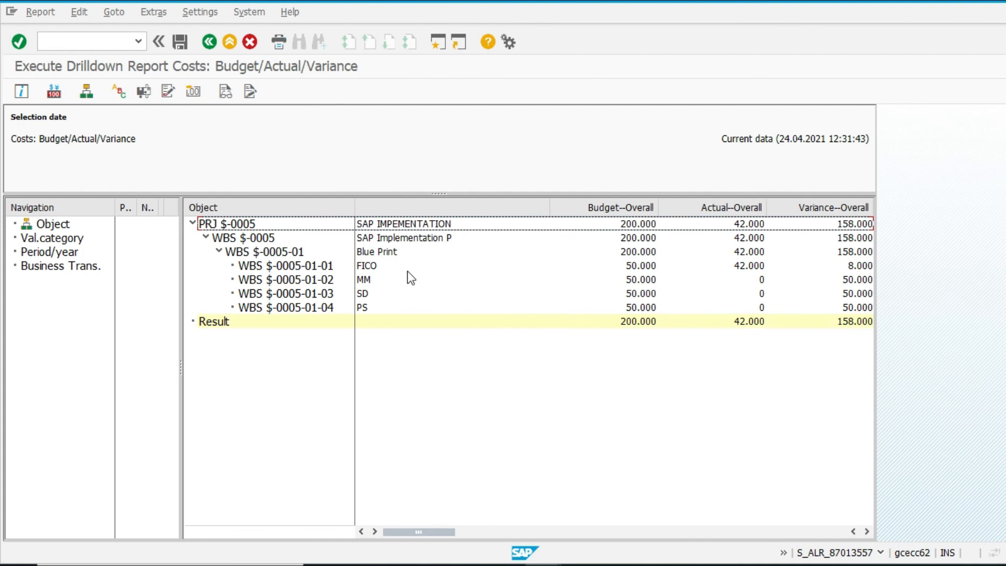
Step: Examine the overall budget, actual and variance of the FICO element, narrowing the description column to fit the variance columns
click(639, 267)
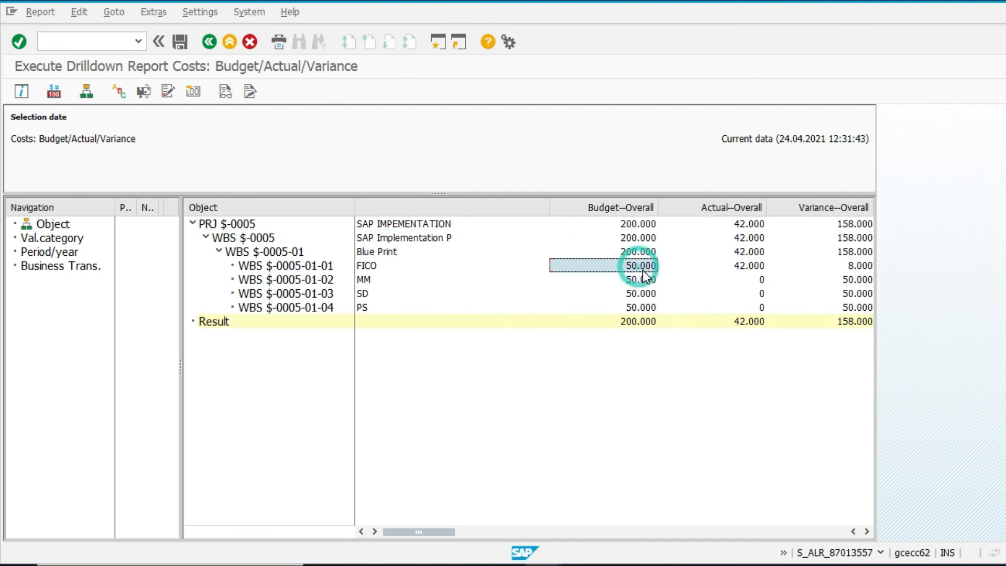
click(745, 267)
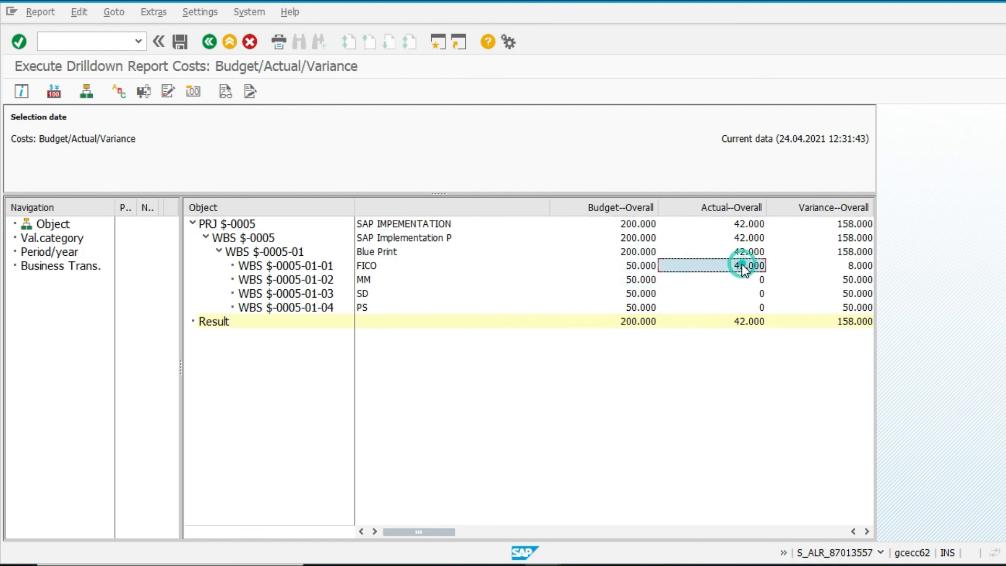
click(869, 267)
drag(547, 205, 485, 205)
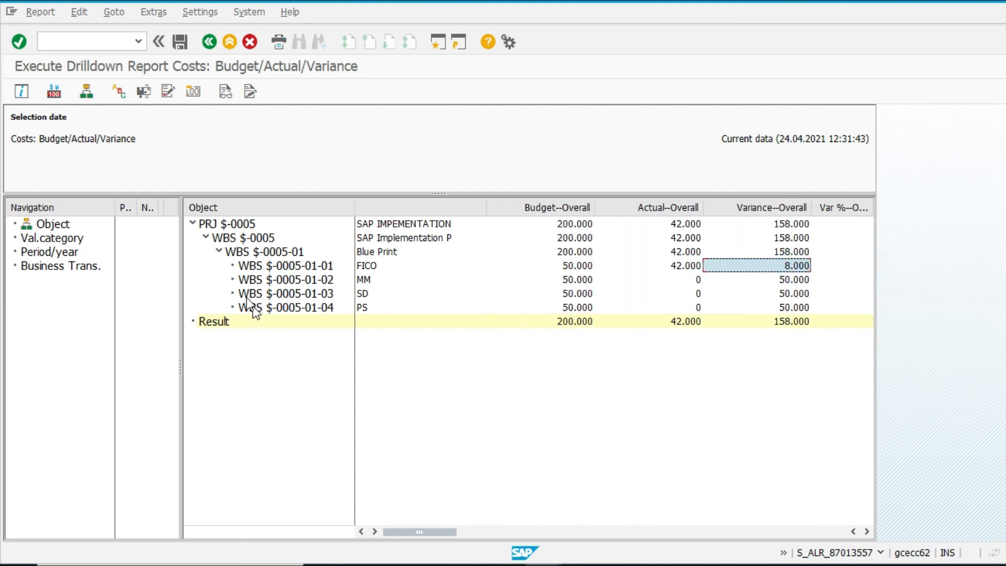
click(39, 253)
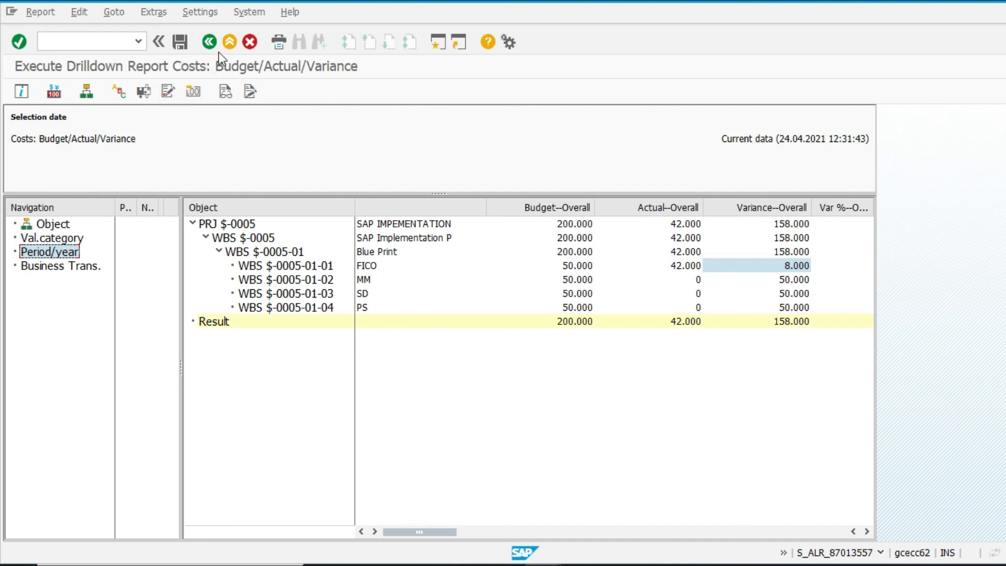